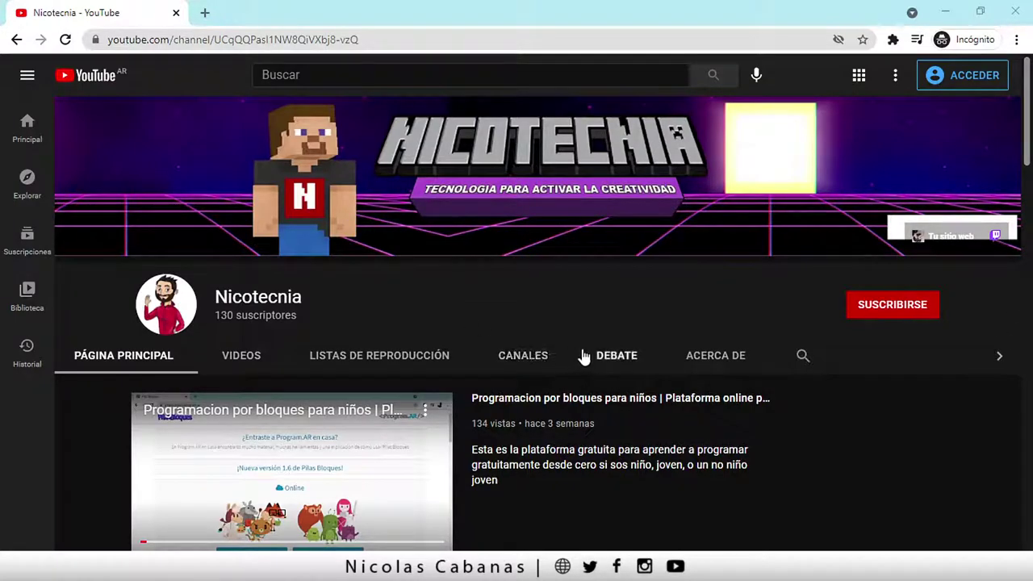
Step: Bring the browser to the front and restore it to a smaller window, revealing GIMP behind
click(573, 53)
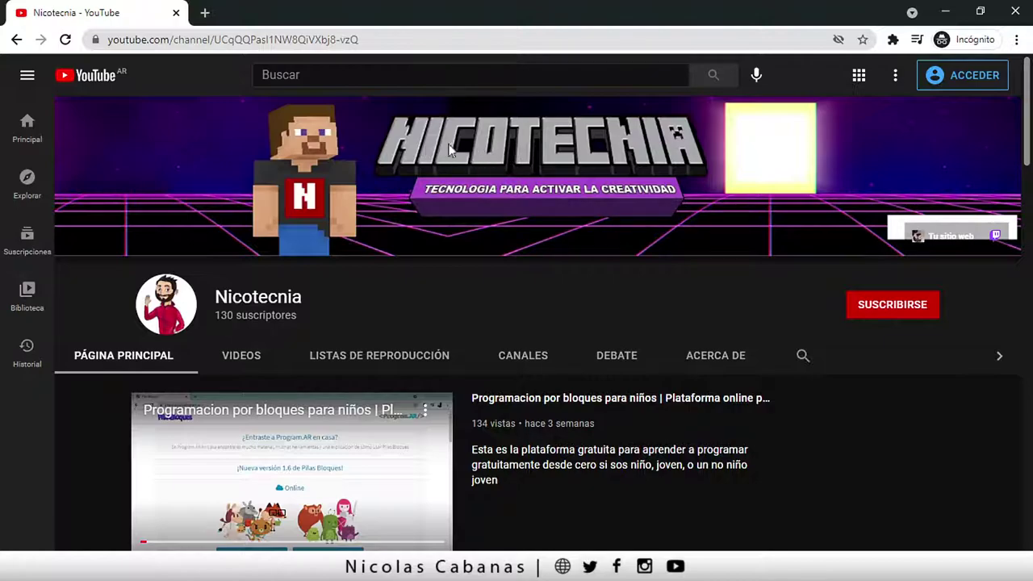
double_click(446, 22)
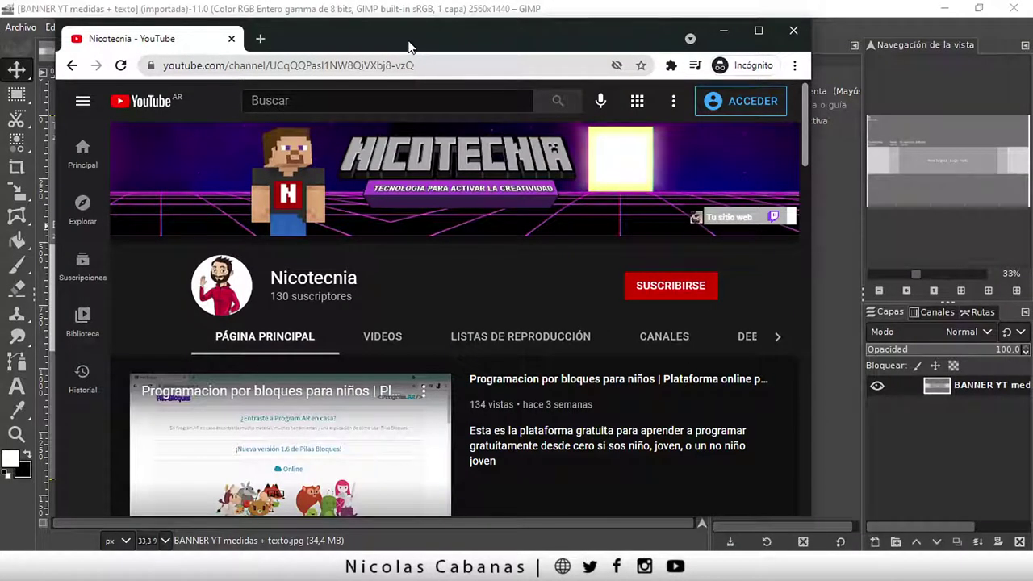
Step: Move the browser aside and zoom around the 2560x1440 banner template to inspect its zones
drag(408, 47, 1032, 117)
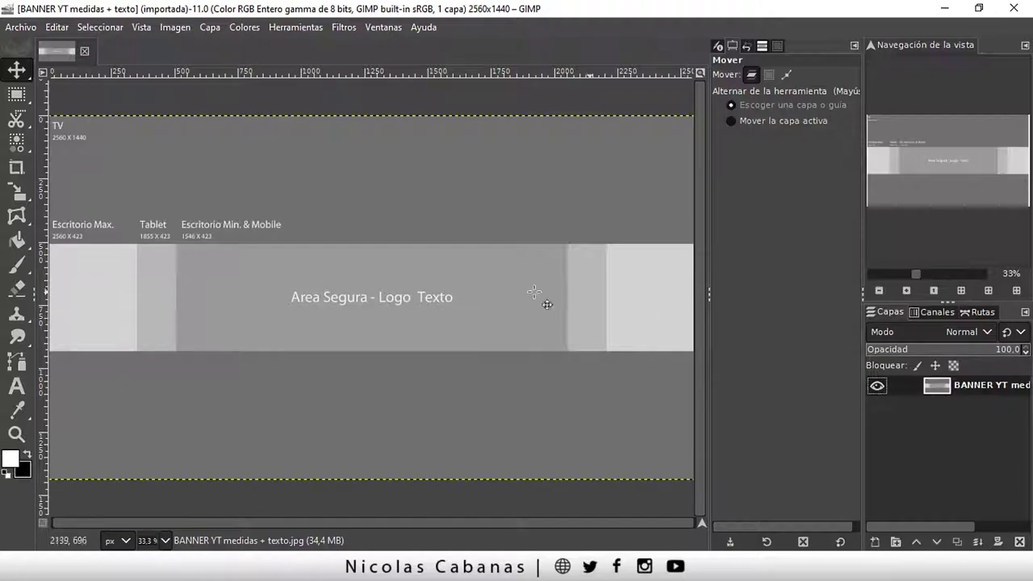
scroll(455, 277, down, 1)
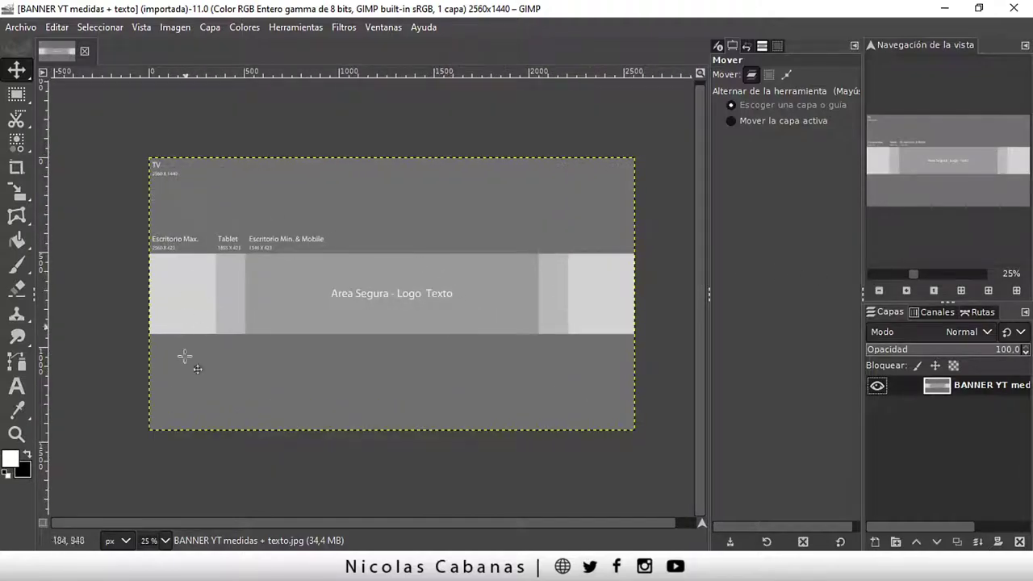
scroll(280, 373, up, 1)
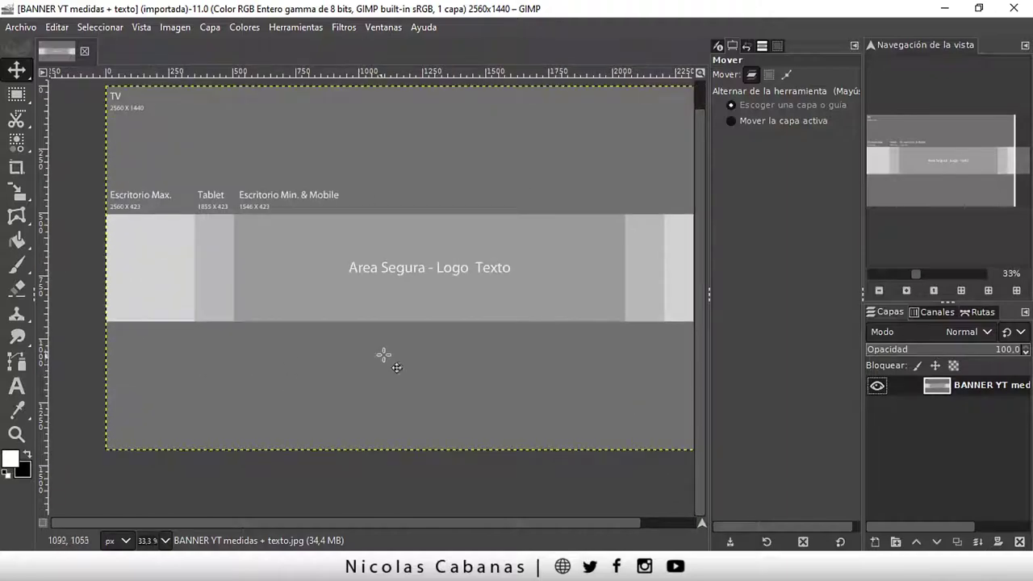
scroll(456, 440, down, 1)
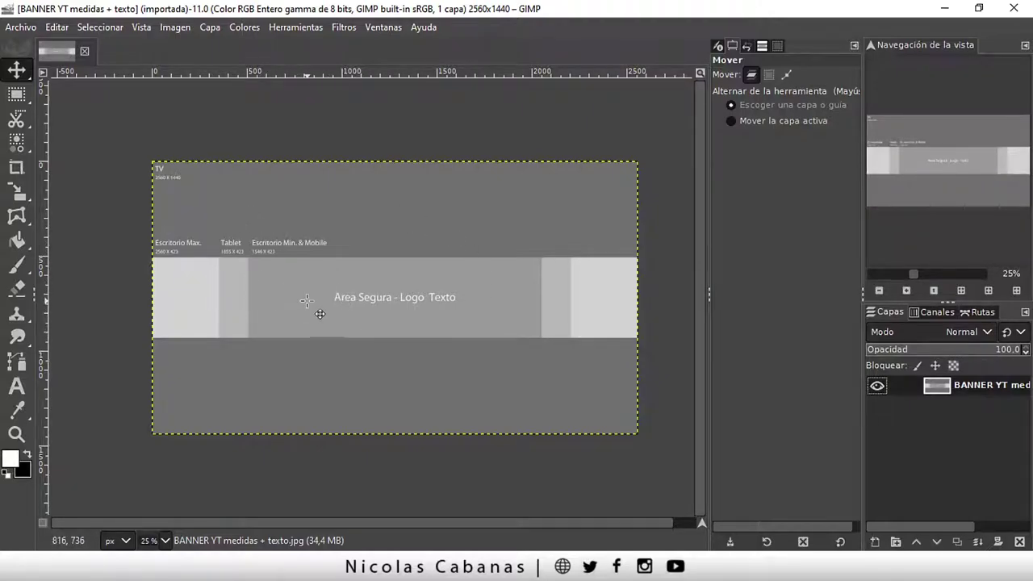
scroll(285, 299, up, 1)
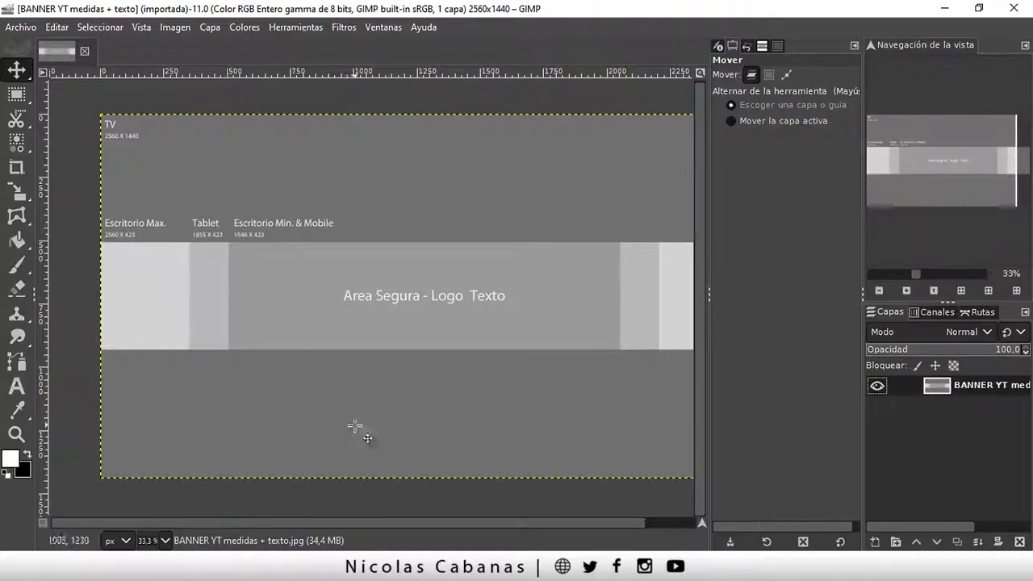
scroll(334, 520, right, 3)
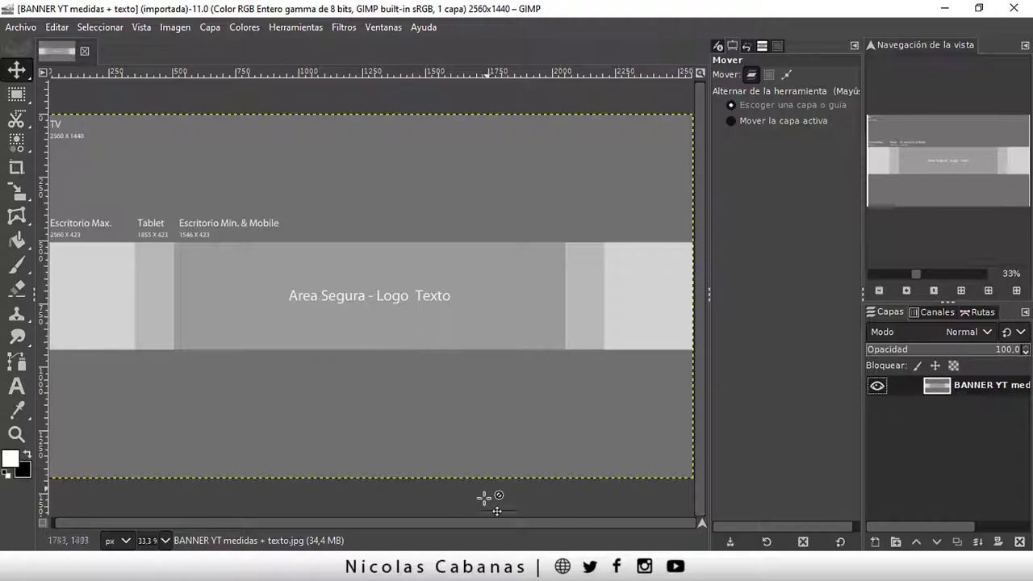
drag(525, 521, 504, 521)
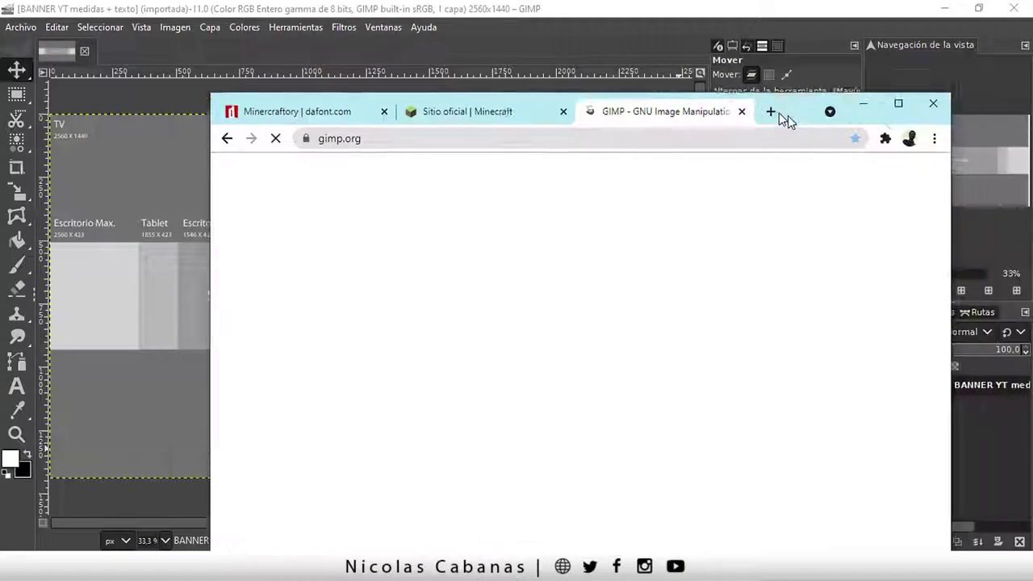
Step: Bring the browser over GIMP, widen it, browse gimp.org, then switch to the Minercraftory dafont tab
drag(777, 115, 675, 86)
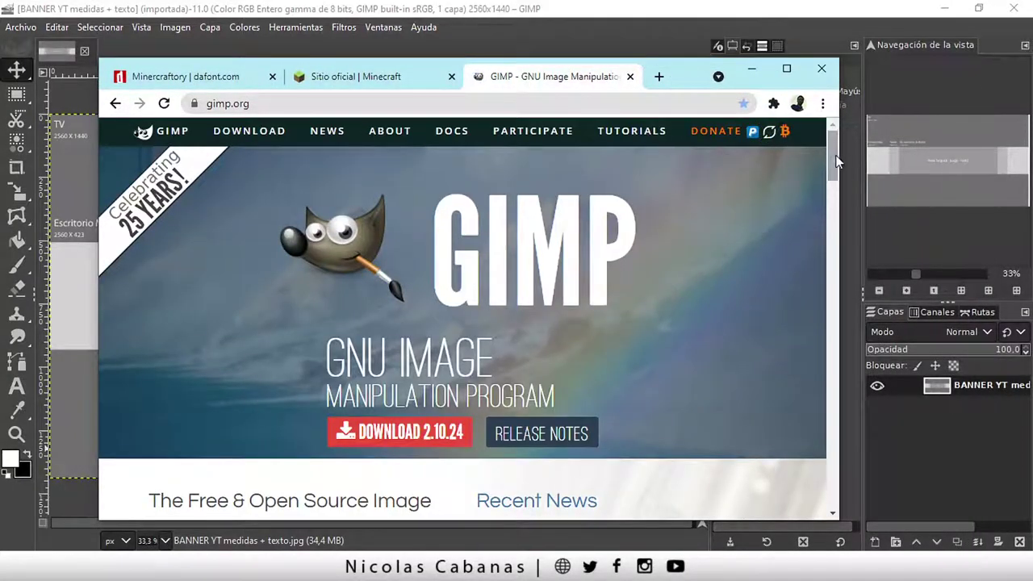
drag(839, 156, 907, 156)
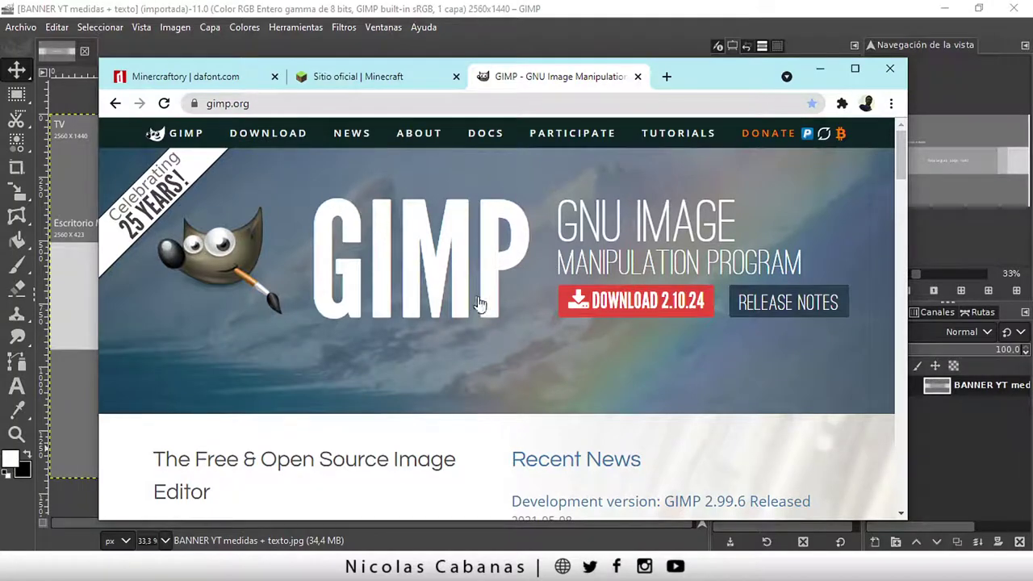
scroll(634, 362, down, 2)
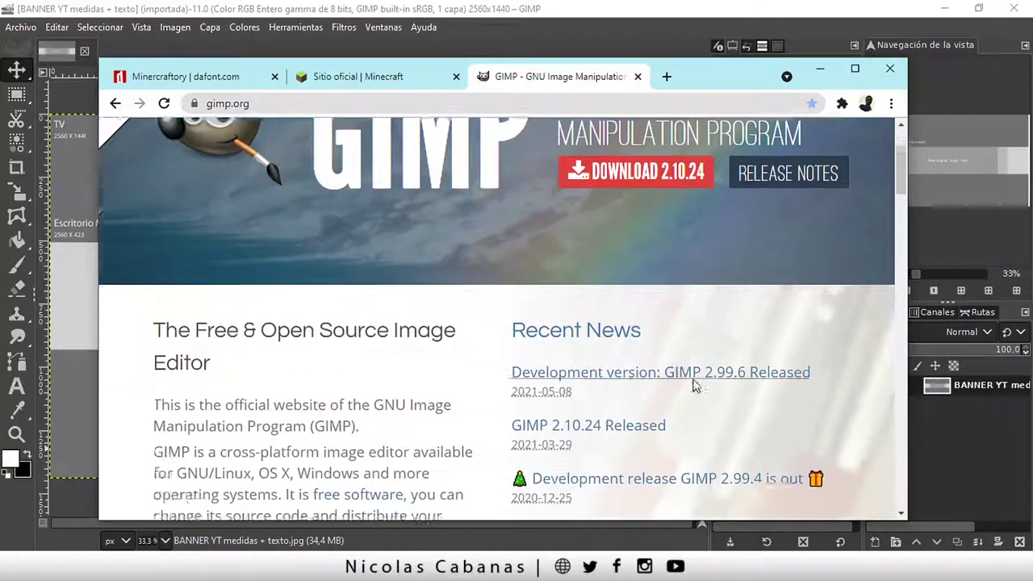
scroll(710, 371, up, 1)
scroll(711, 375, up, 1)
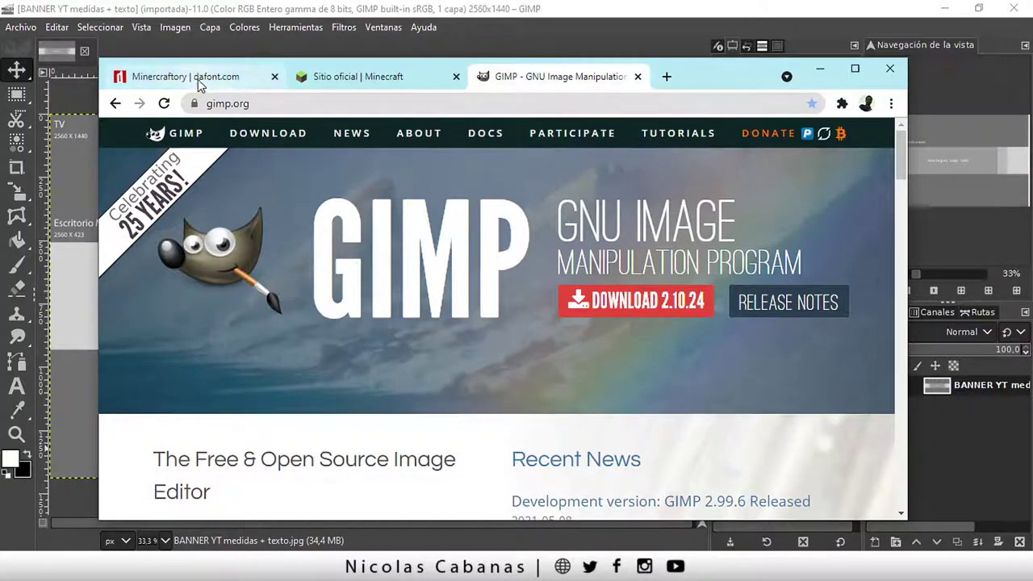
click(220, 81)
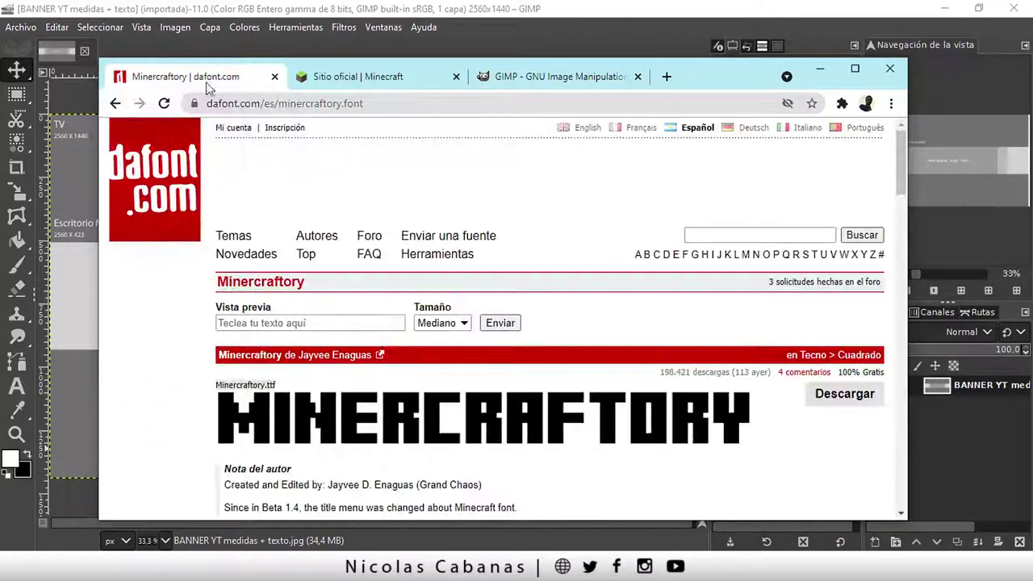
Step: Go to the dafont.com home page and browse it
click(173, 151)
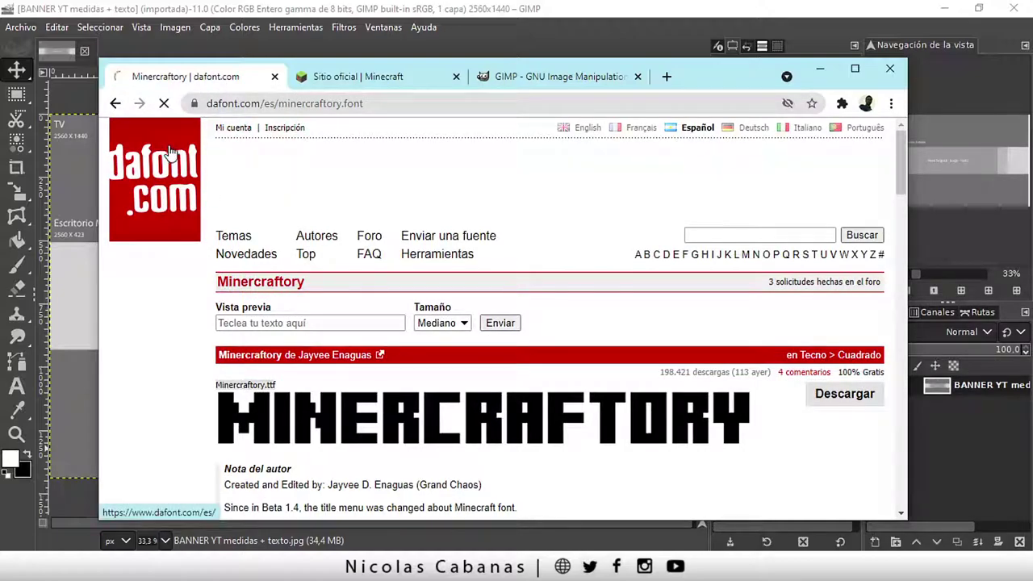
scroll(375, 282, down, 2)
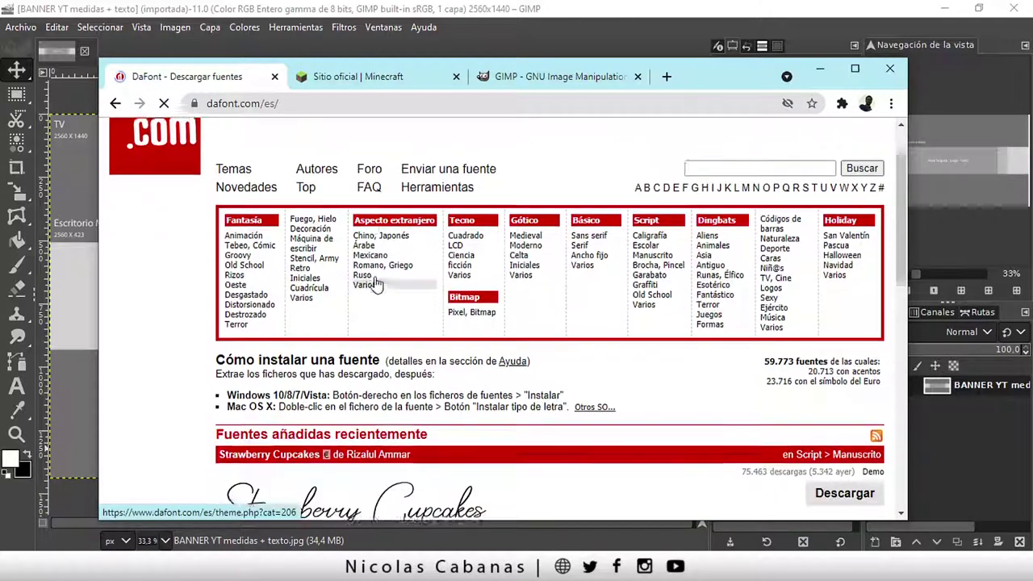
scroll(476, 294, down, 4)
scroll(464, 238, down, 4)
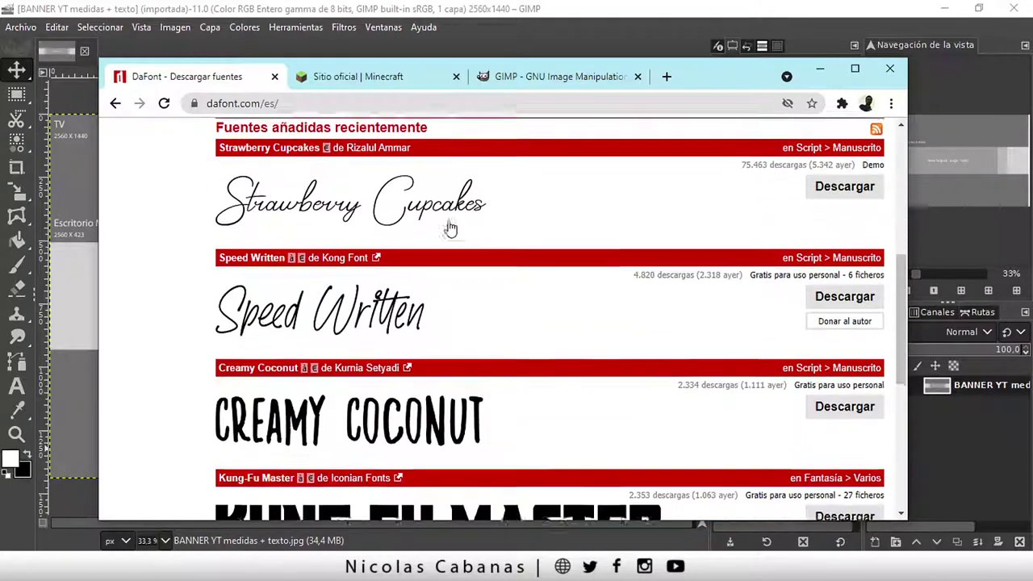
scroll(450, 228, up, 8)
drag(209, 105, 263, 107)
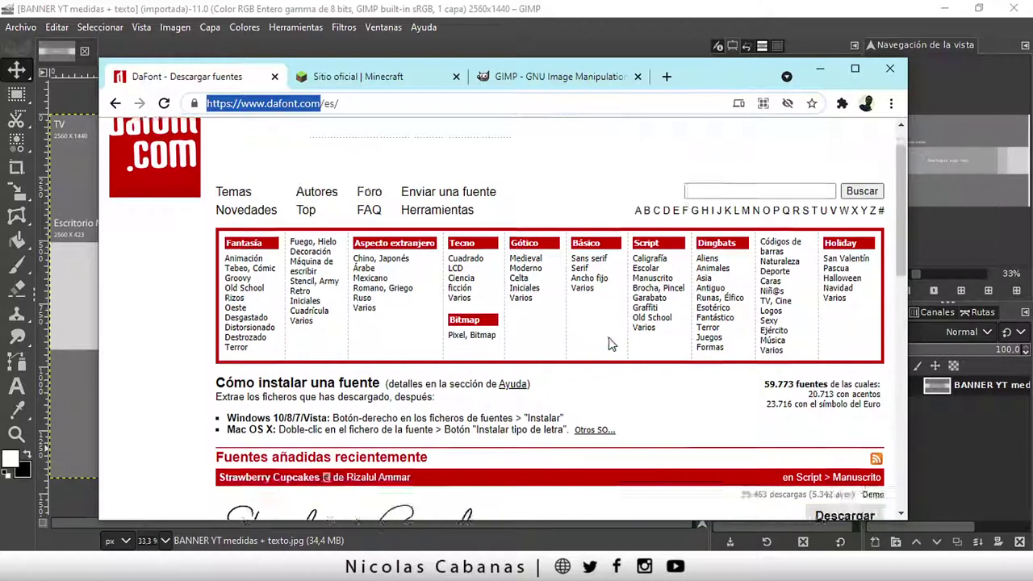
scroll(597, 331, down, 3)
scroll(484, 363, down, 2)
scroll(375, 408, down, 2)
scroll(375, 408, up, 2)
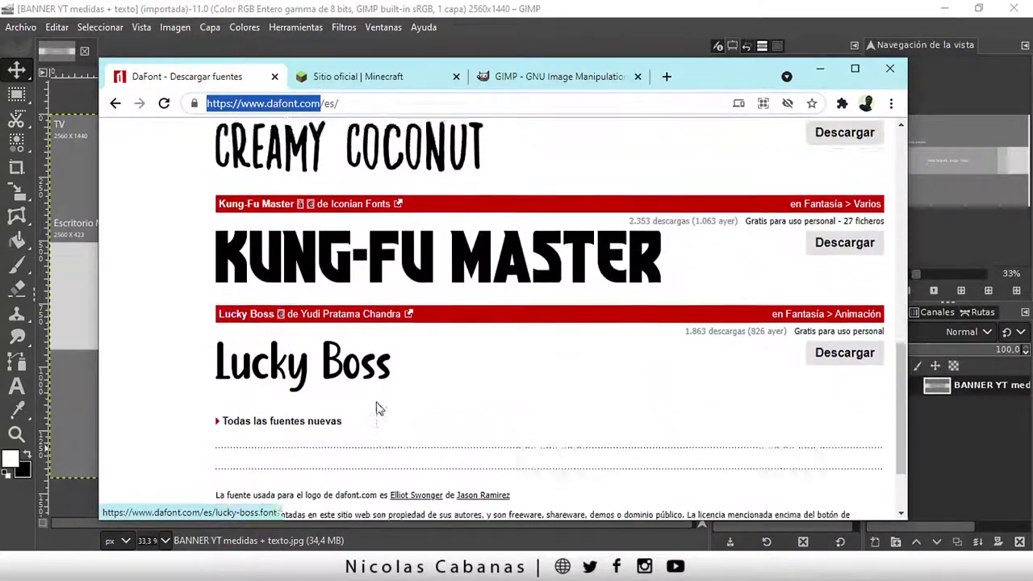
scroll(485, 363, up, 3)
scroll(646, 323, up, 2)
Step: Search dafont for 'minecraft' fonts and scroll through the results
click(724, 238)
text(minecraft)
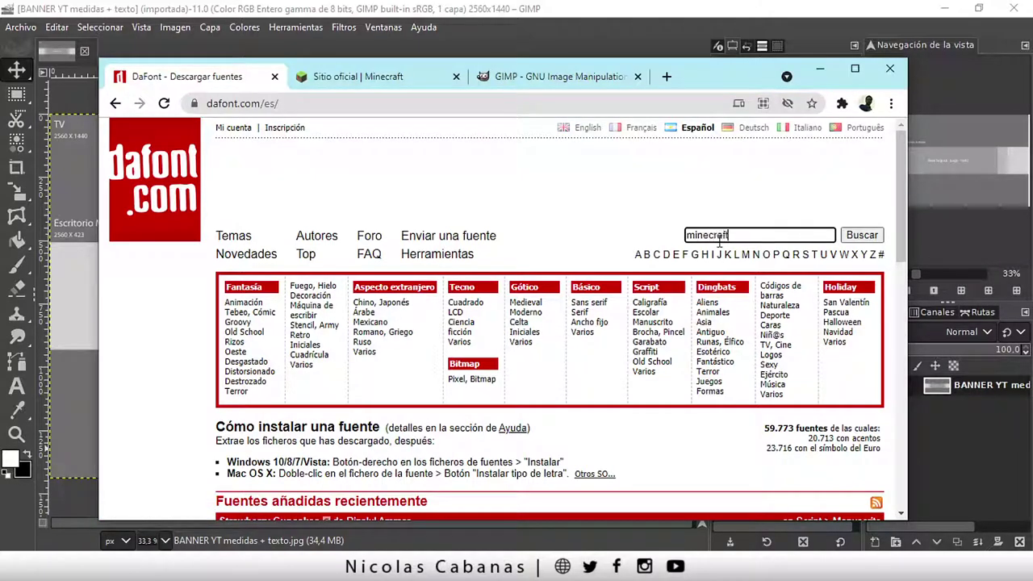
key(Return)
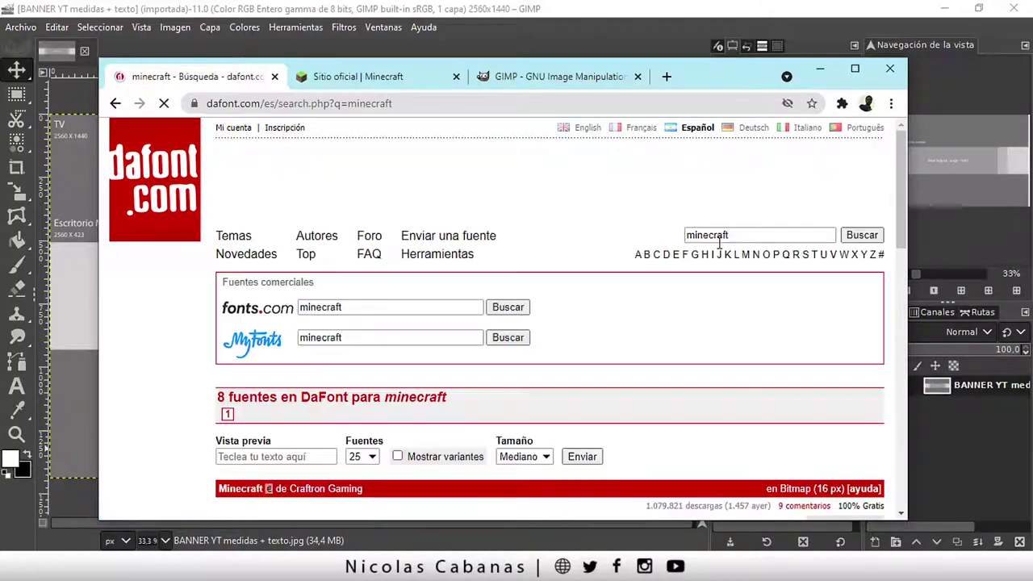
scroll(482, 334, down, 2)
scroll(464, 375, down, 3)
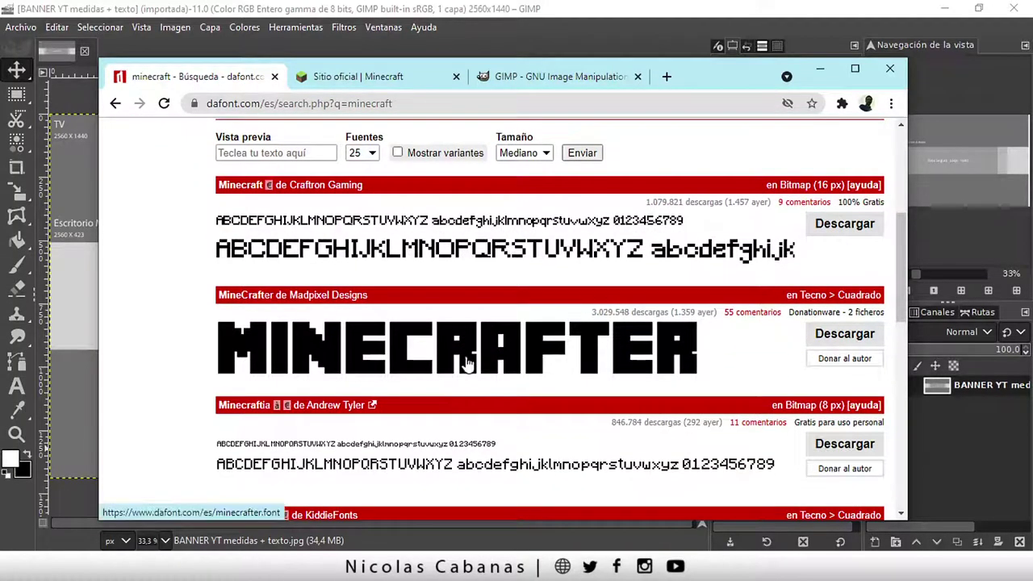
scroll(472, 359, down, 1)
scroll(476, 323, down, 2)
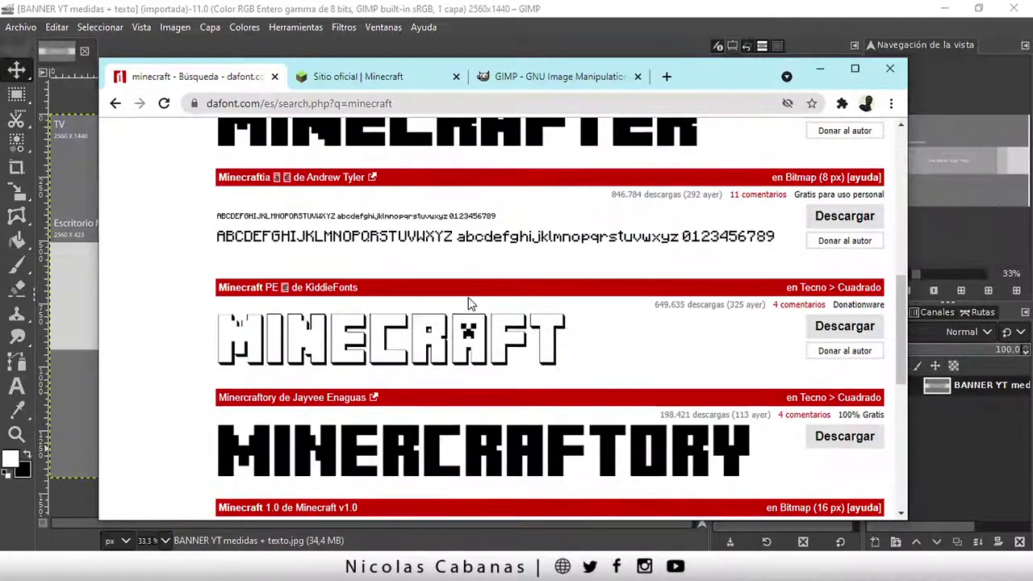
scroll(452, 315, down, 2)
scroll(438, 313, down, 1)
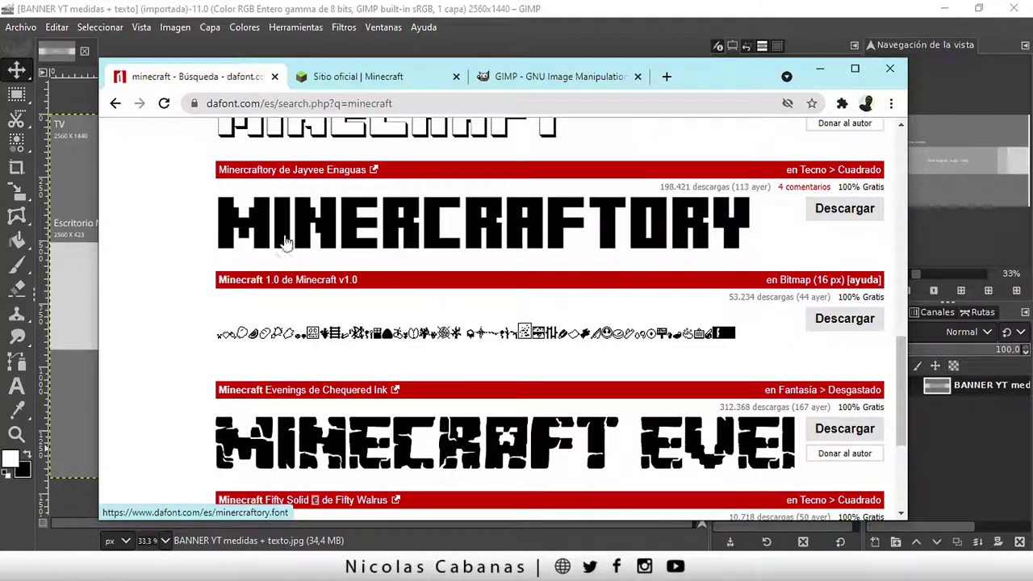
Step: Open the Minercraftory font page, review its blocky lettering preview, and move the browser aside
click(442, 228)
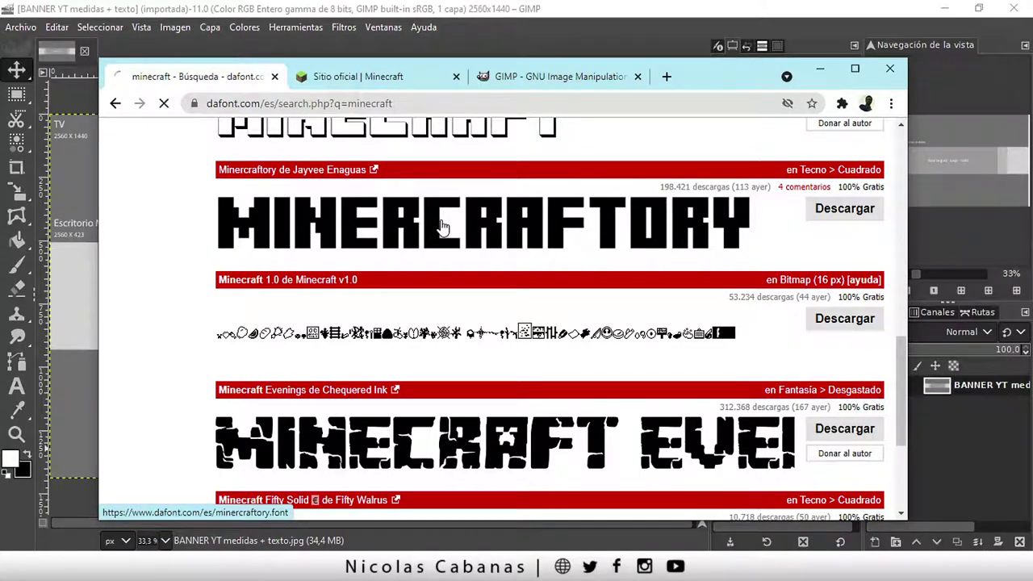
scroll(476, 266, down, 3)
scroll(488, 276, down, 3)
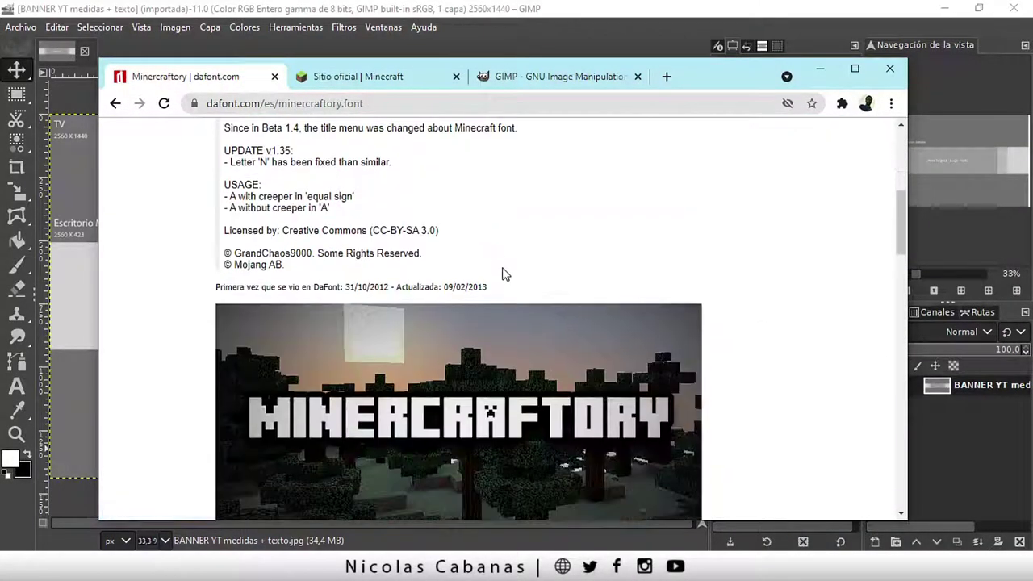
scroll(503, 272, down, 1)
scroll(428, 339, down, 2)
scroll(428, 361, down, 2)
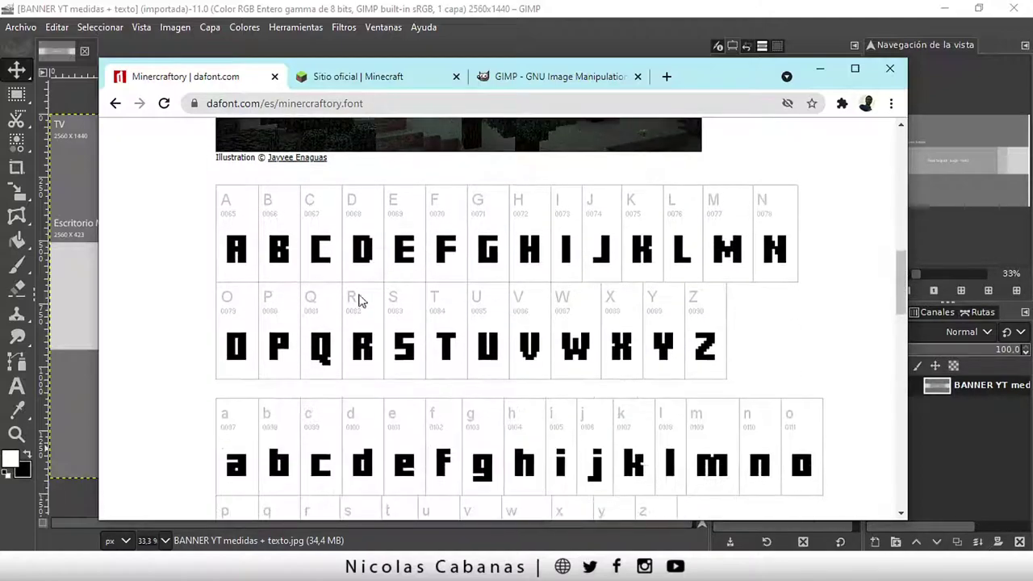
scroll(503, 347, down, 2)
scroll(509, 313, down, 2)
scroll(510, 314, down, 3)
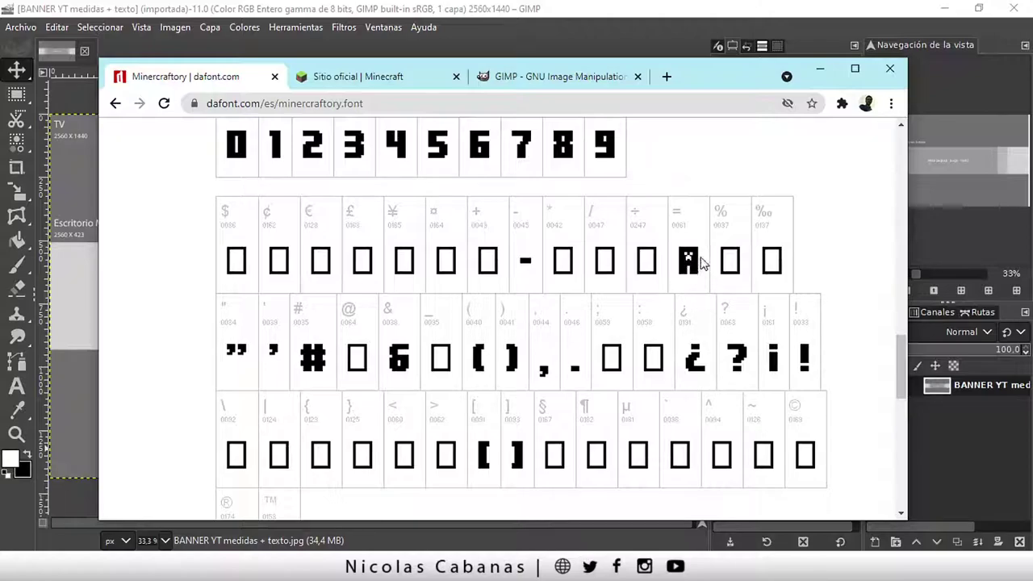
scroll(689, 277, up, 4)
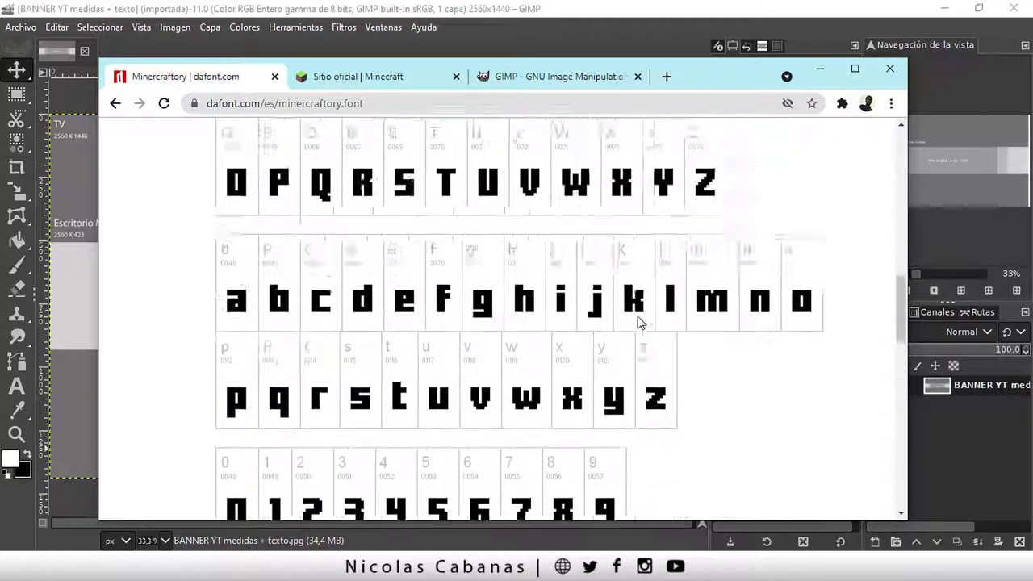
scroll(638, 318, up, 4)
scroll(568, 317, up, 3)
scroll(708, 368, down, 5)
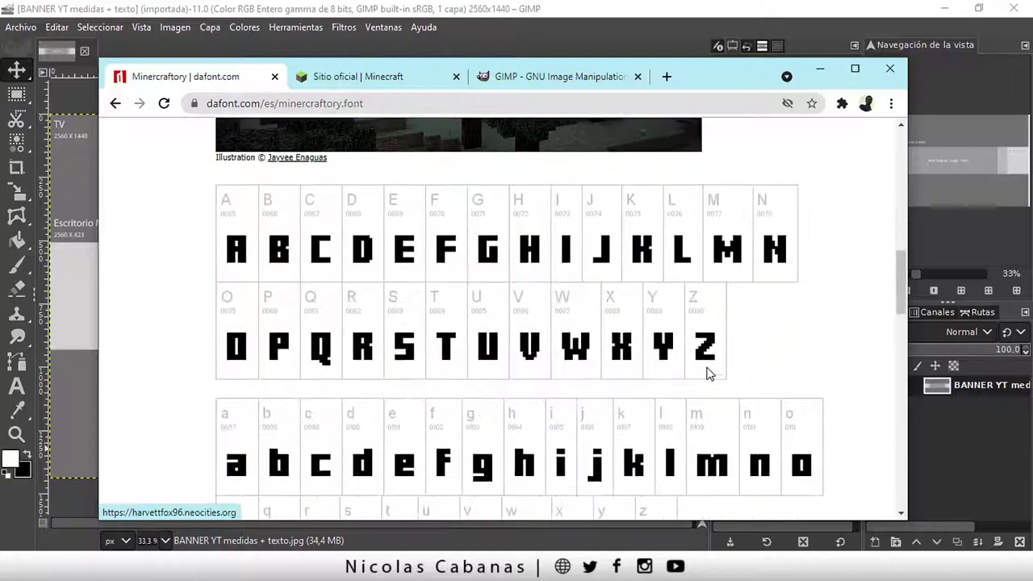
scroll(696, 392, down, 3)
scroll(694, 387, up, 3)
scroll(690, 369, up, 6)
scroll(690, 370, up, 2)
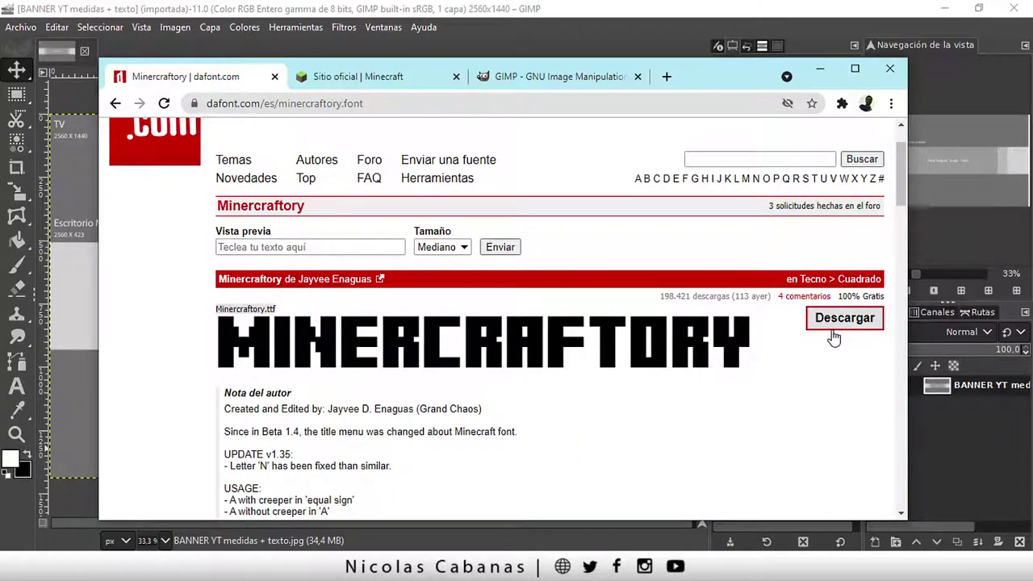
drag(715, 77, 1032, 107)
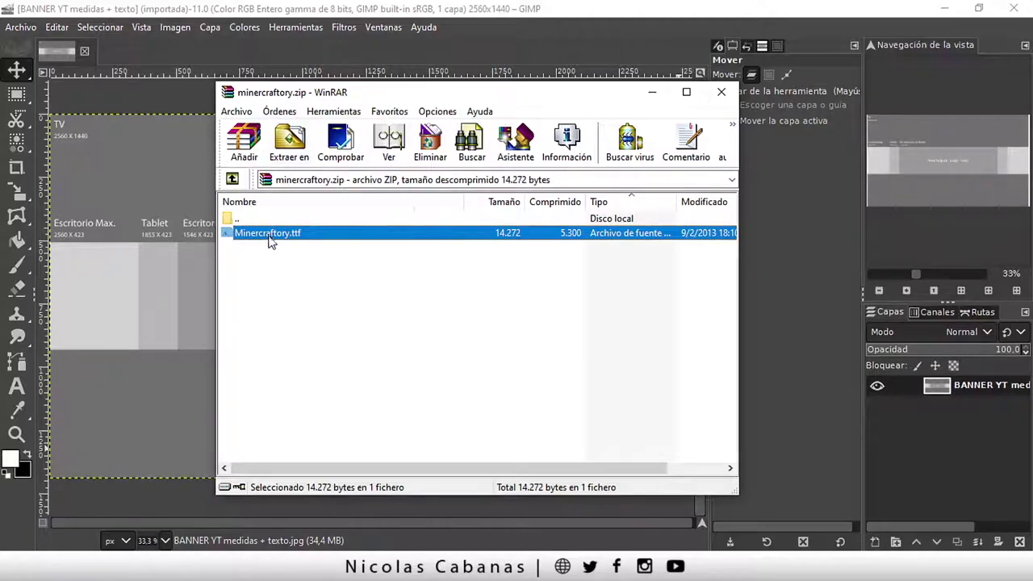
Step: Close the WinRAR window showing minercraftory.zip with Minercraftory.ttf
drag(385, 98, 389, 98)
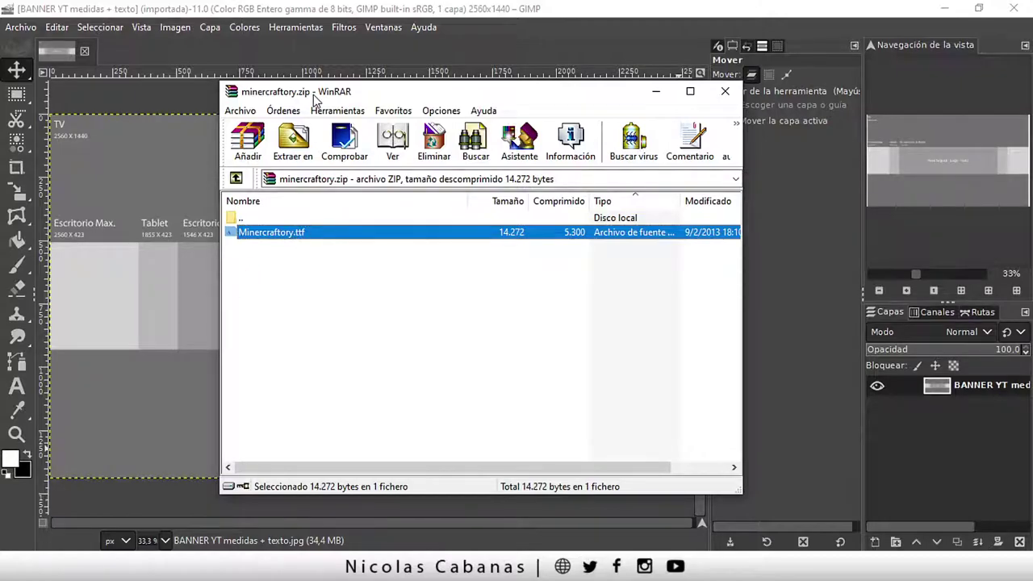
key(Escape)
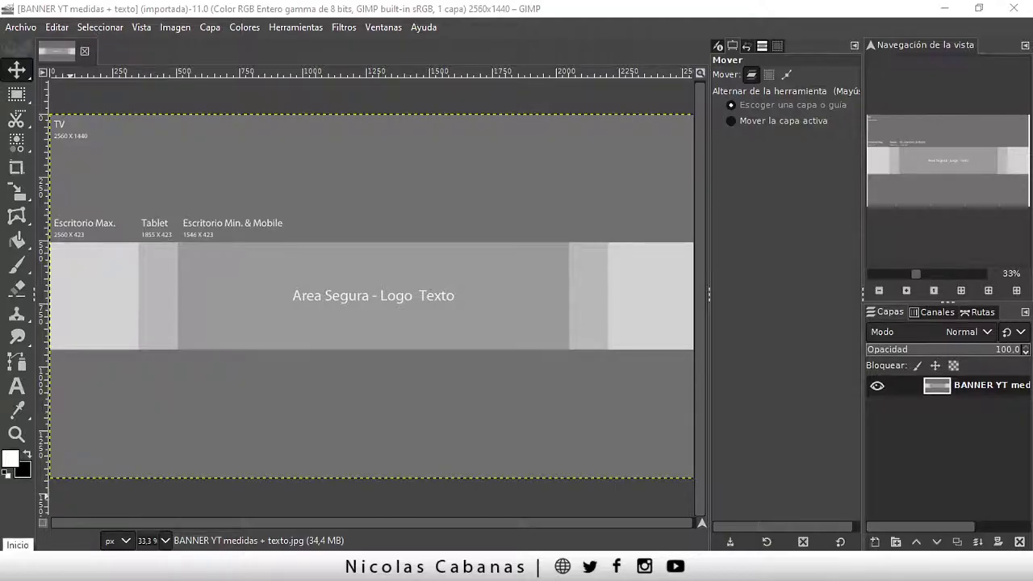
Step: Install Minercraftory.ttf through the Windows font settings ('fuentes'), then minimize Settings
click(18, 546)
text(fue)
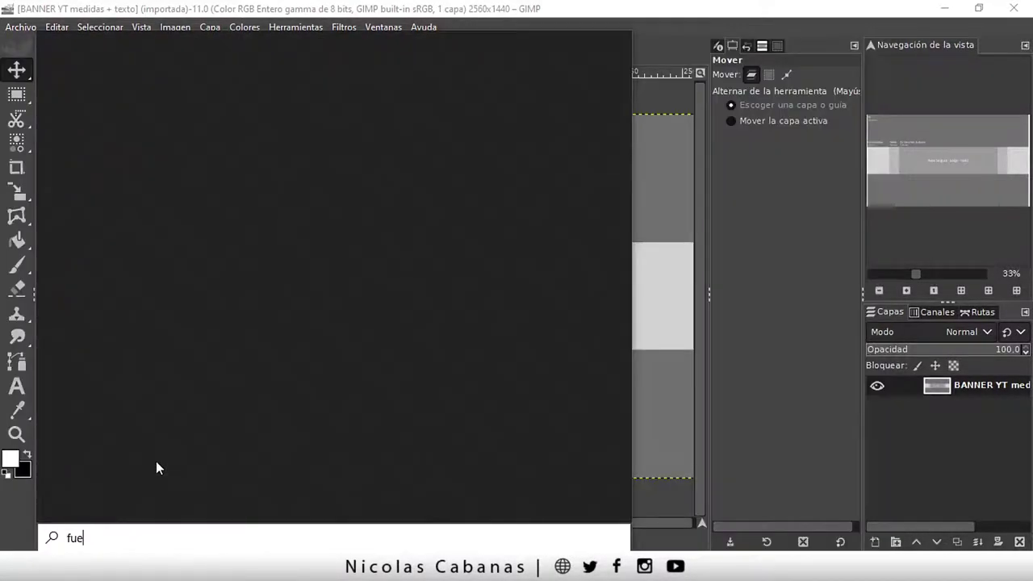
text(ntes)
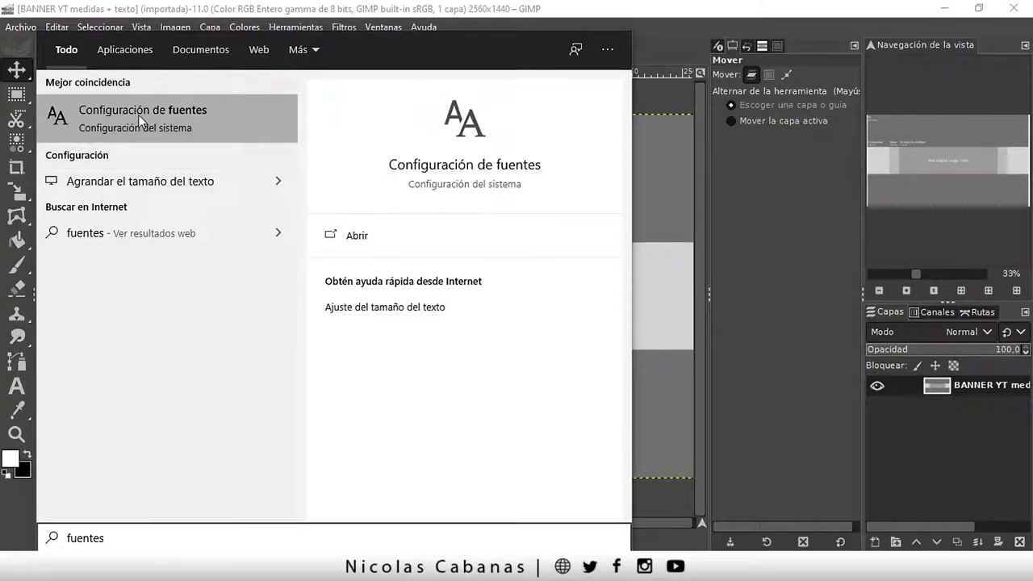
click(383, 234)
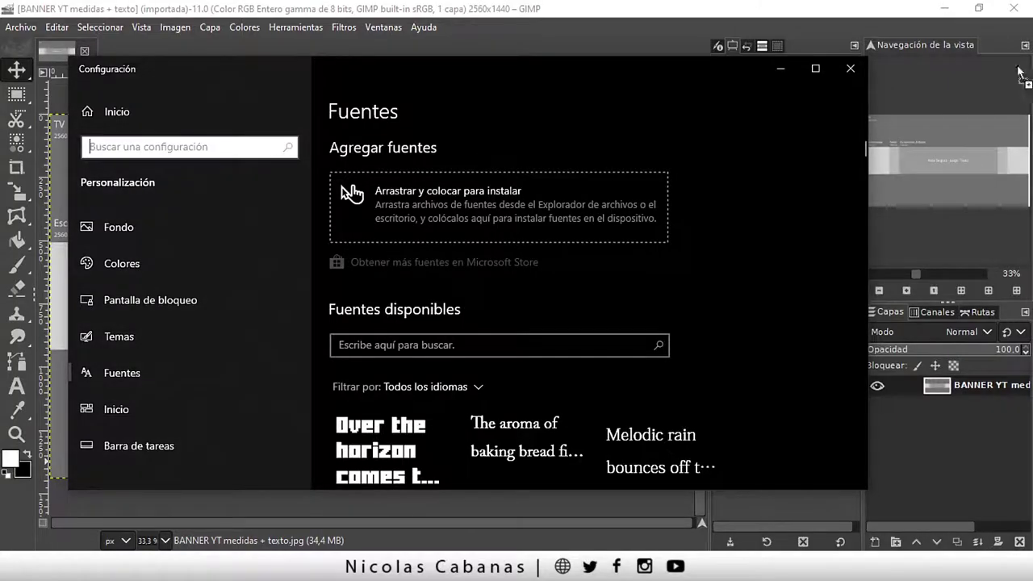
mouse_move(1023, 84)
mouse_down()
mouse_move(532, 152)
mouse_move(449, 232)
mouse_move(638, 228)
mouse_up()
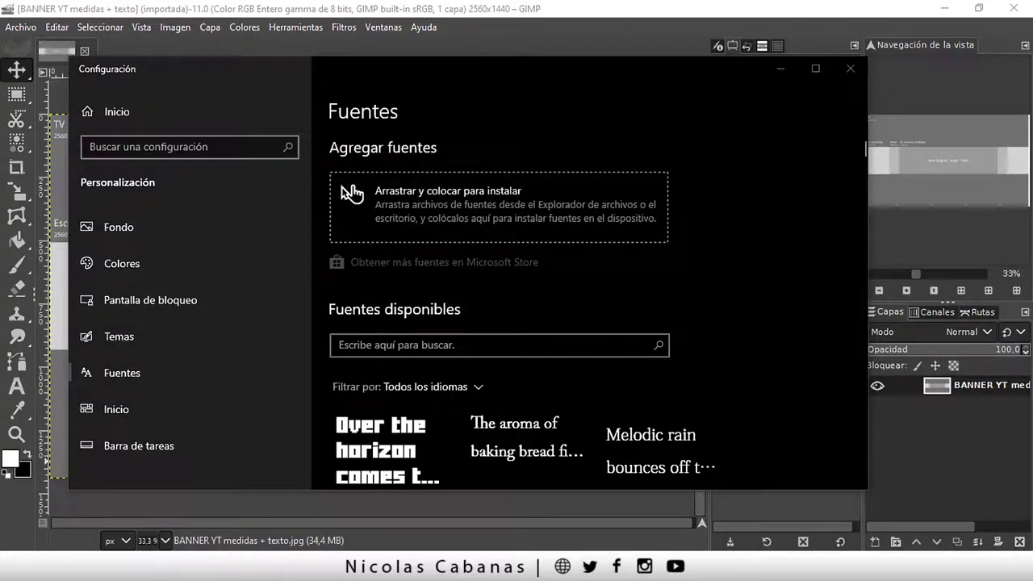
click(781, 70)
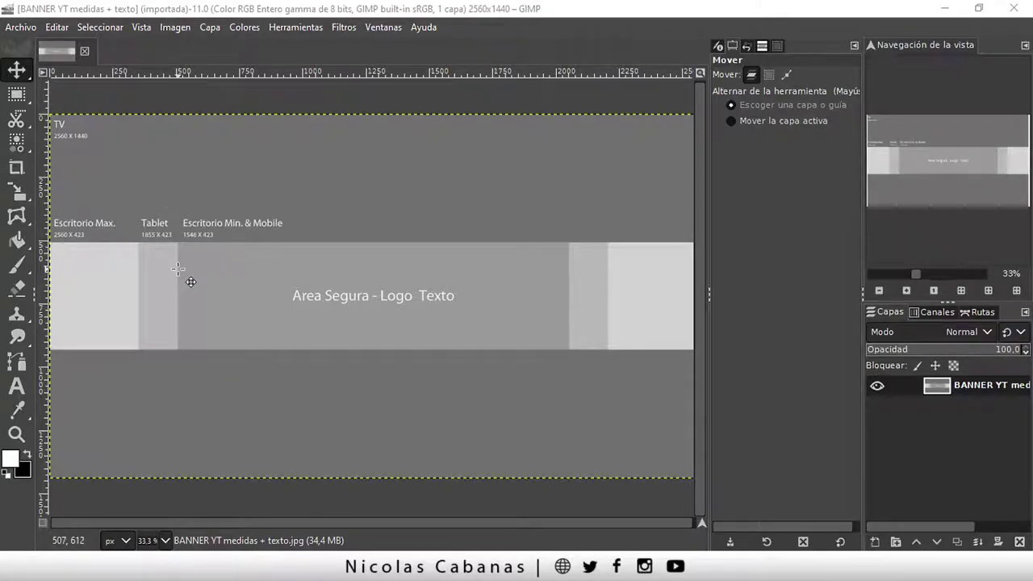
Step: Close and reopen 'BANNER YT medidas + texto.jpg', converting it to built-in sRGB
click(85, 51)
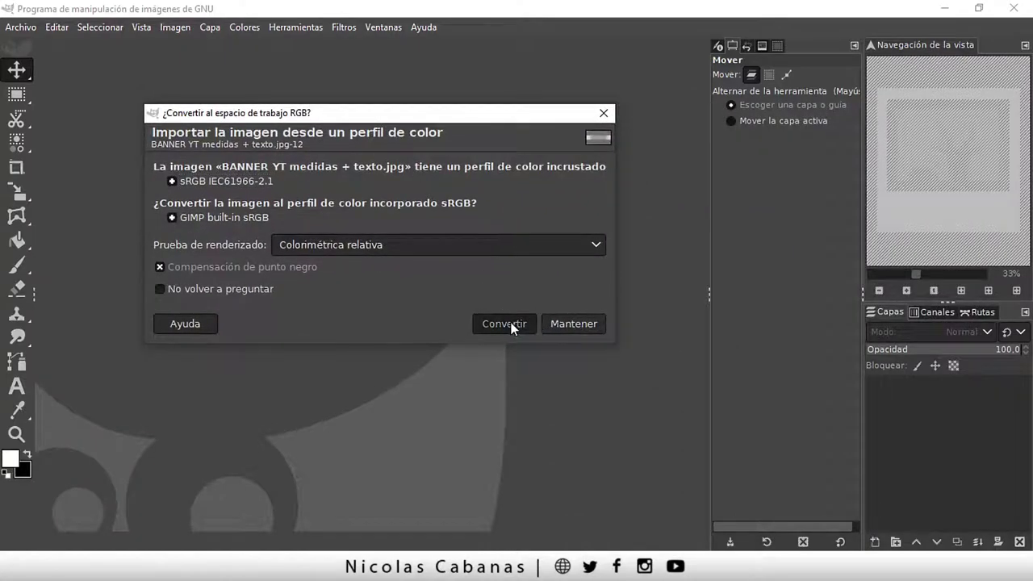
click(505, 323)
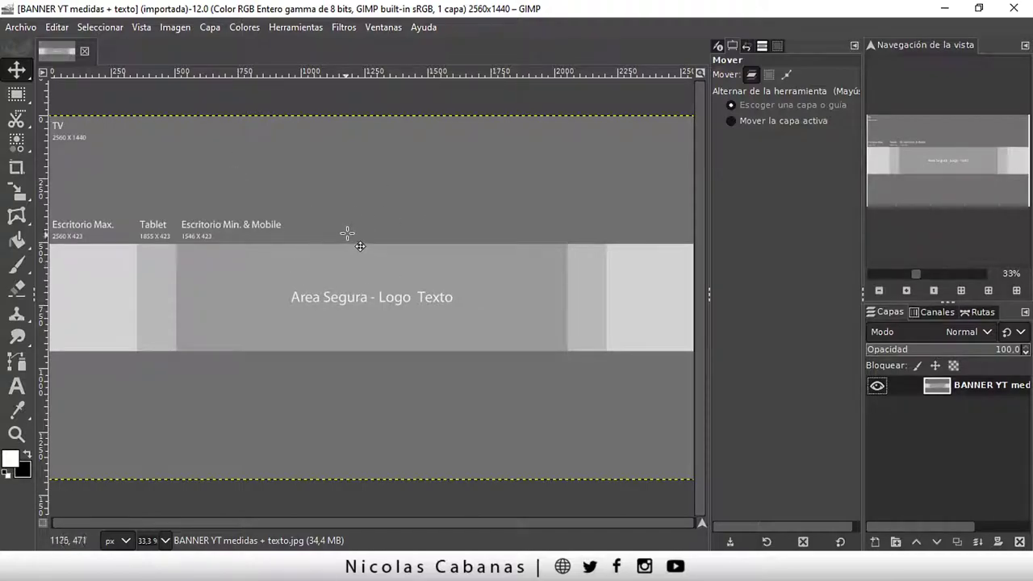
Step: Lock the position of the banner template layer
ctrl+scroll(345, 235, down, 1)
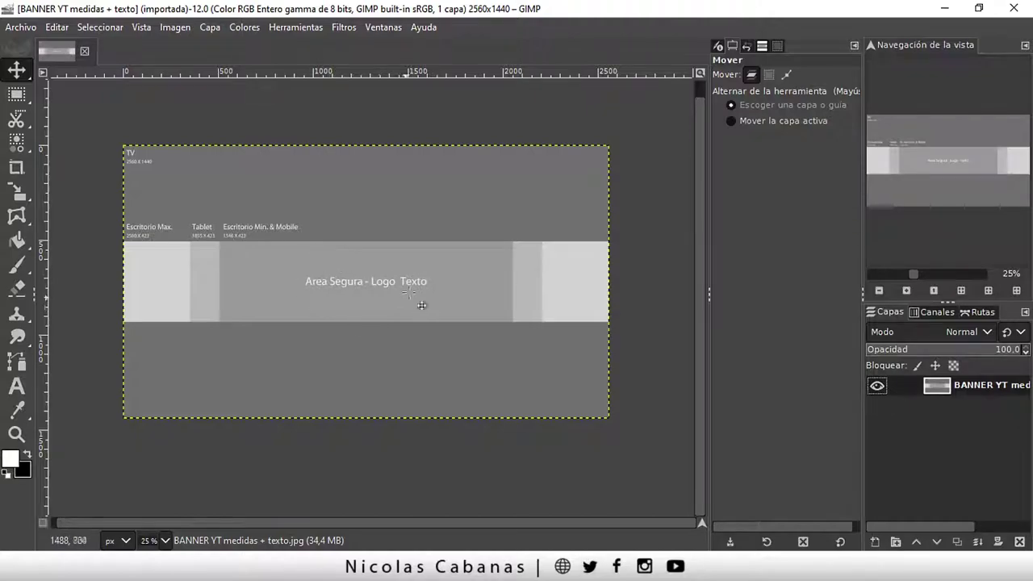
ctrl+scroll(400, 279, up, 1)
ctrl+scroll(408, 209, down, 1)
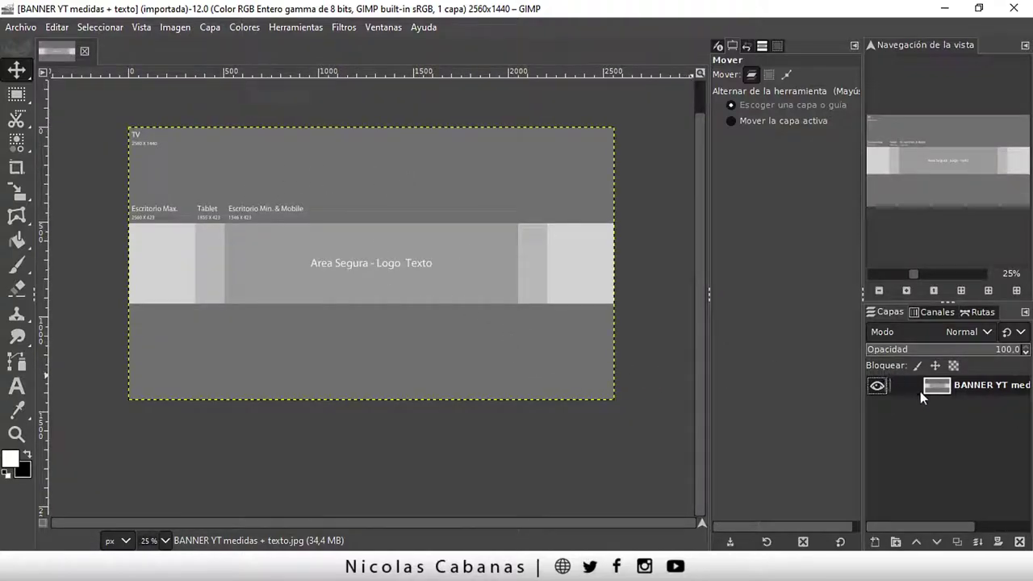
click(969, 385)
click(970, 387)
click(936, 365)
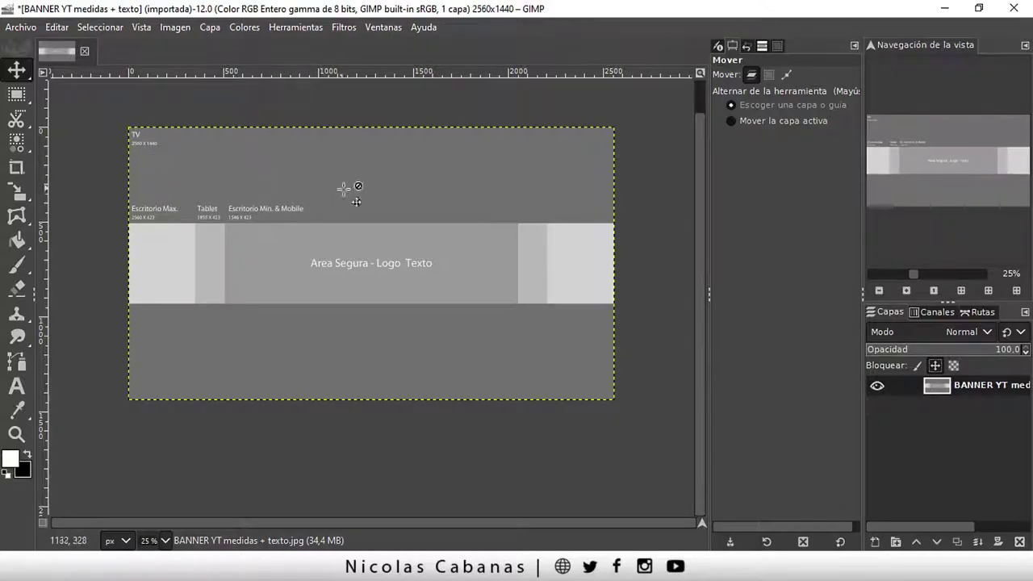
click(464, 278)
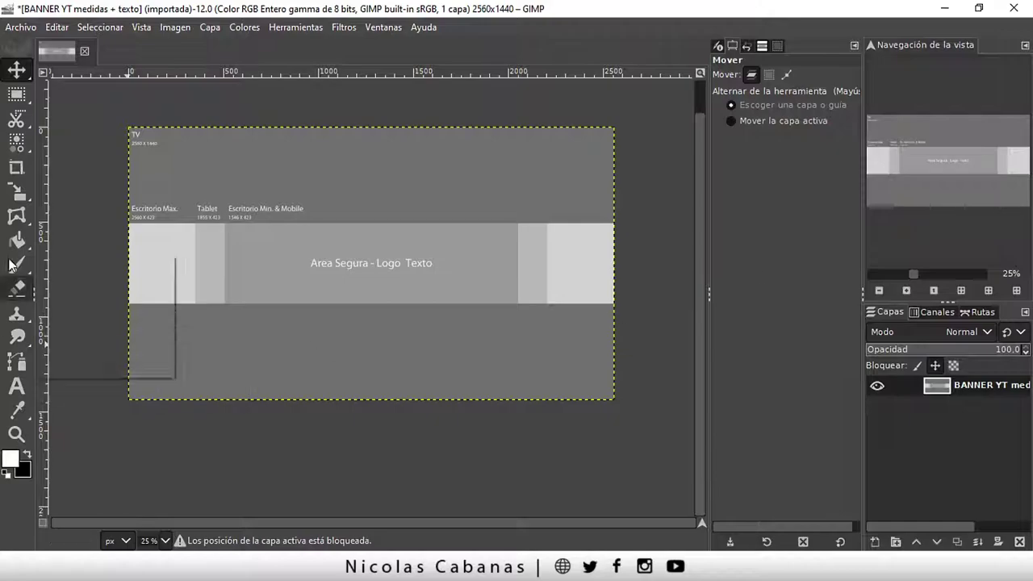
Step: Pick the Text tool and set the font to Minercraftory at 150 px
click(23, 393)
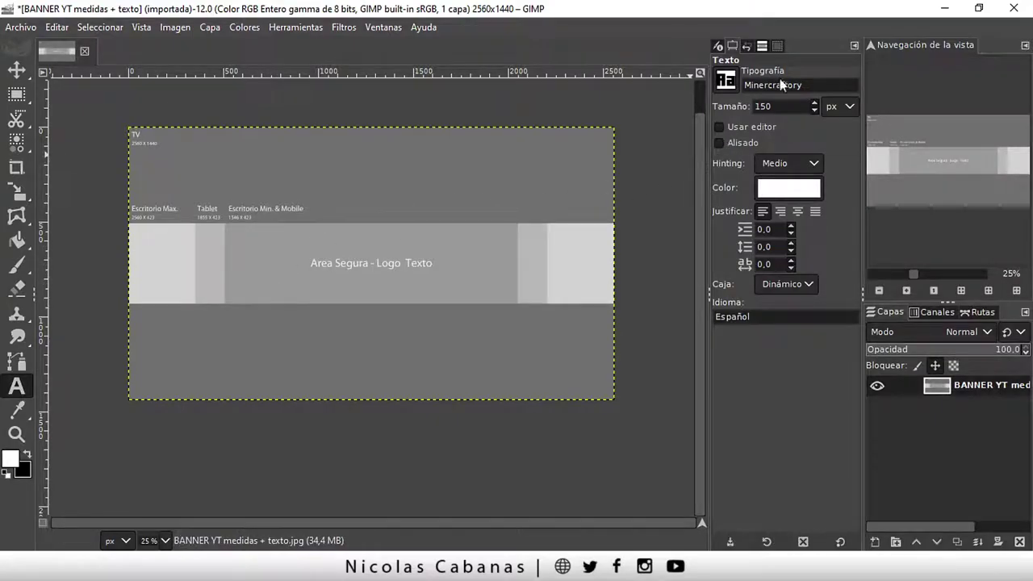
click(854, 46)
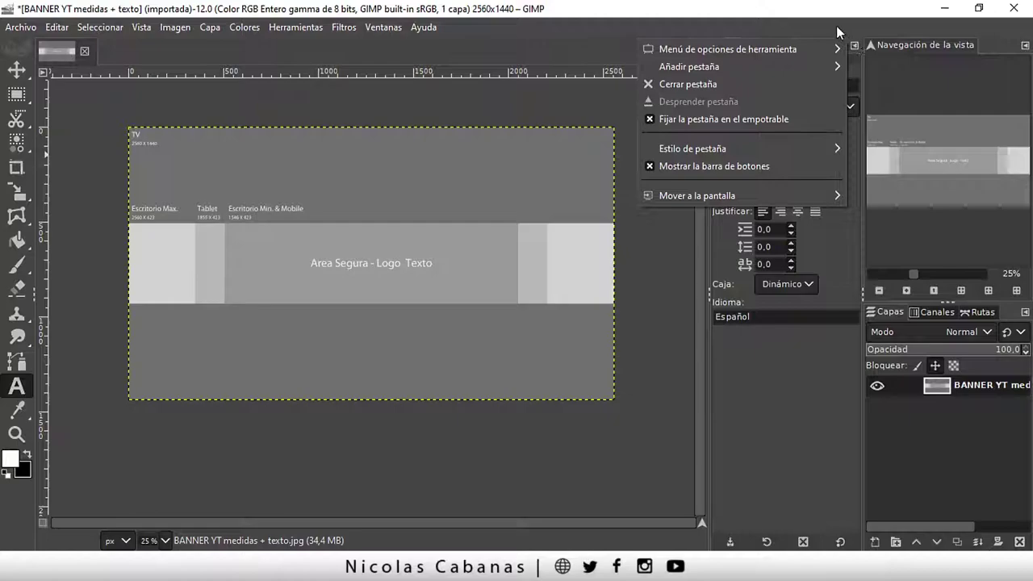
click(835, 26)
click(854, 46)
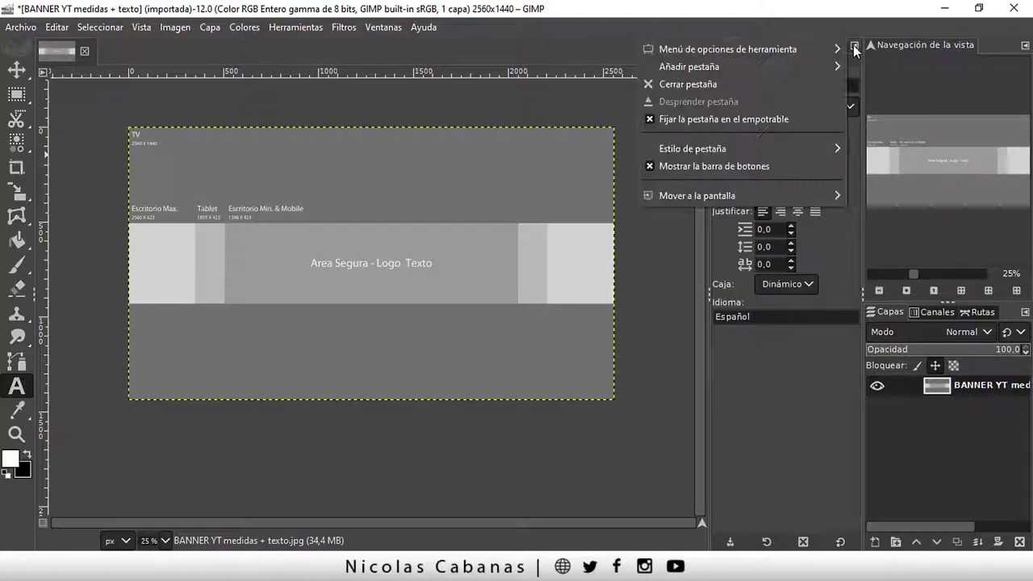
click(750, 25)
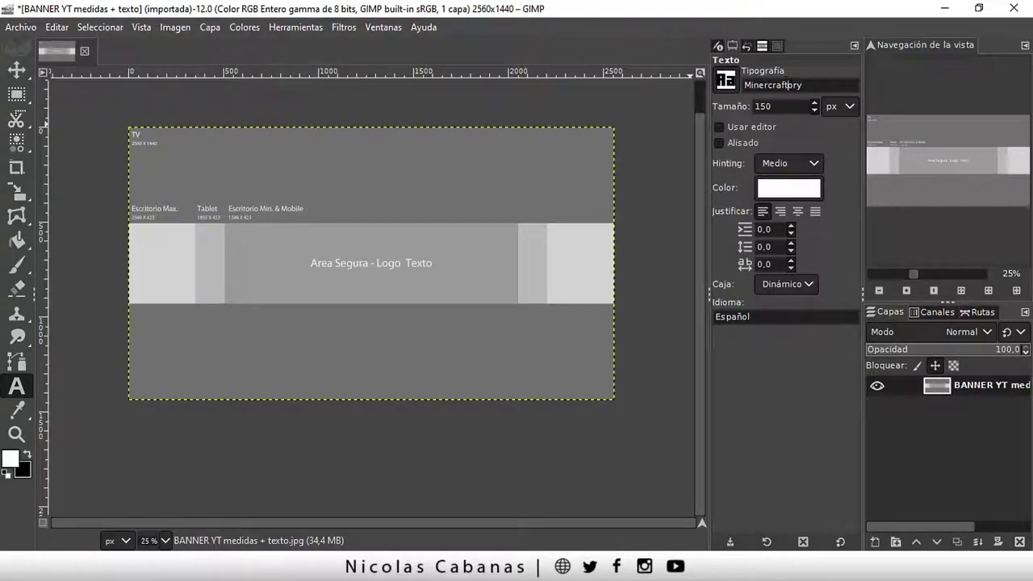
click(763, 84)
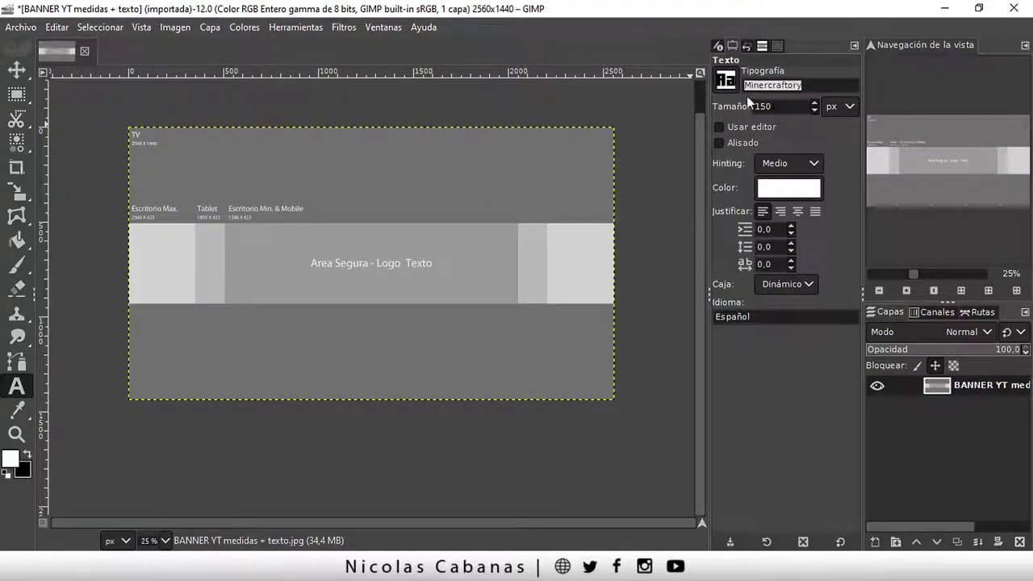
click(730, 78)
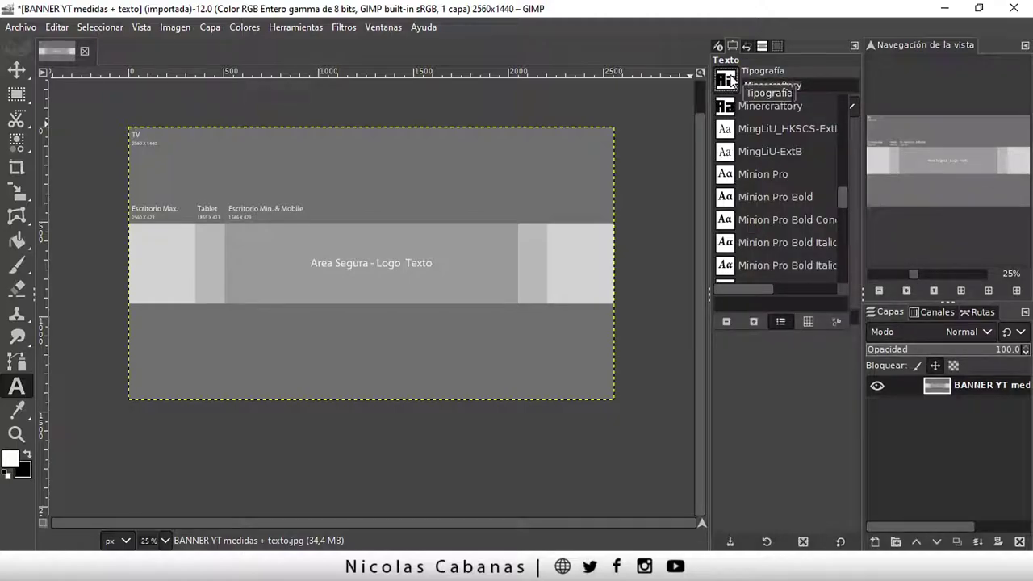
click(772, 83)
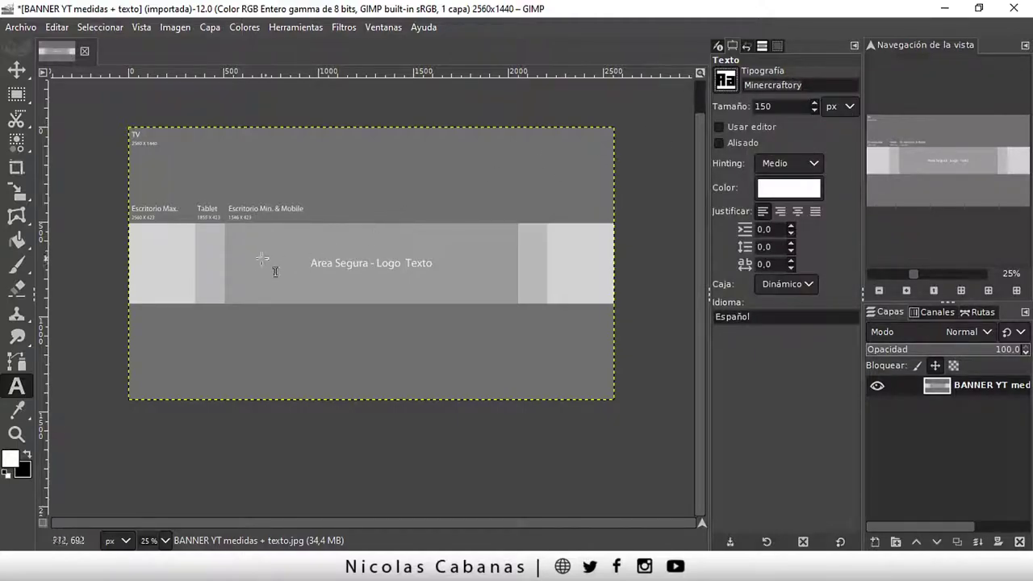
ctrl+scroll(258, 267, up, 1)
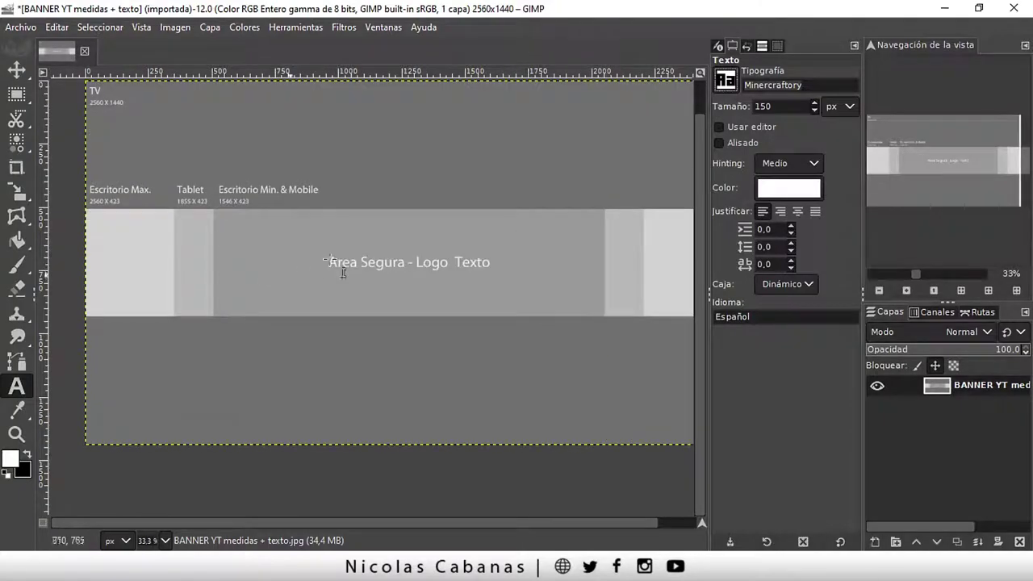
Step: Set the text colour to light grey d9d9d9
click(778, 187)
drag(687, 175, 631, 196)
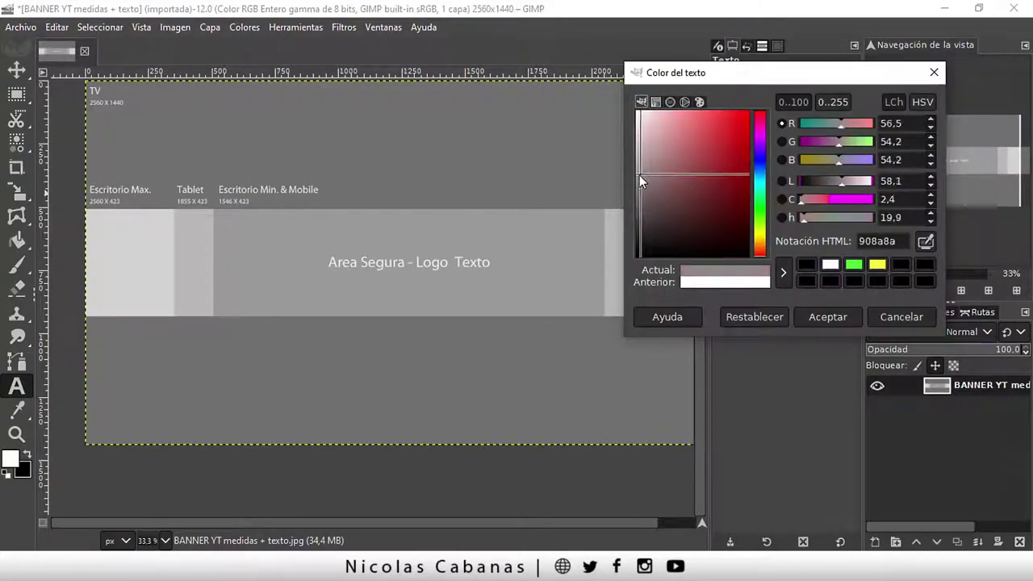
click(819, 316)
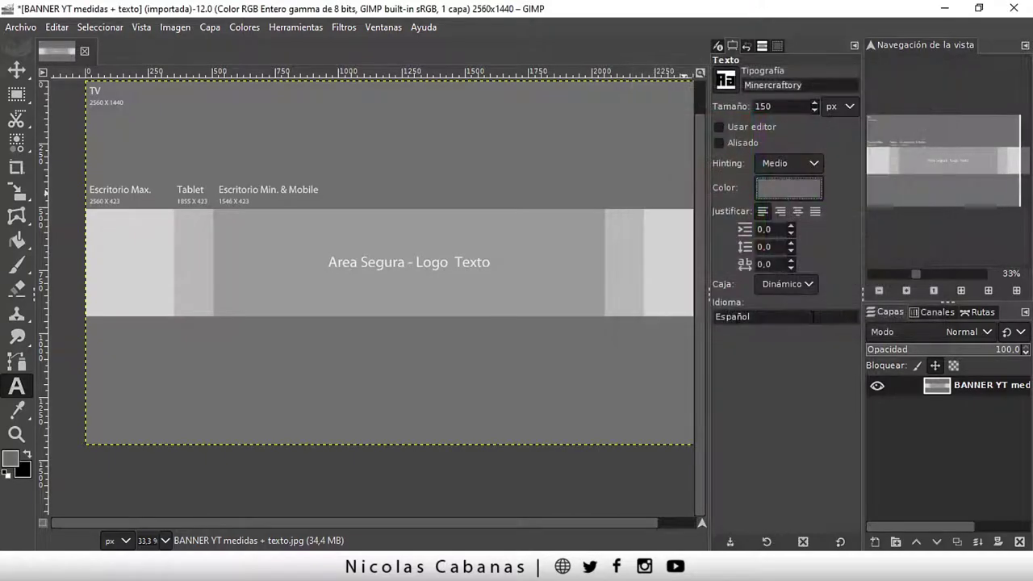
click(768, 189)
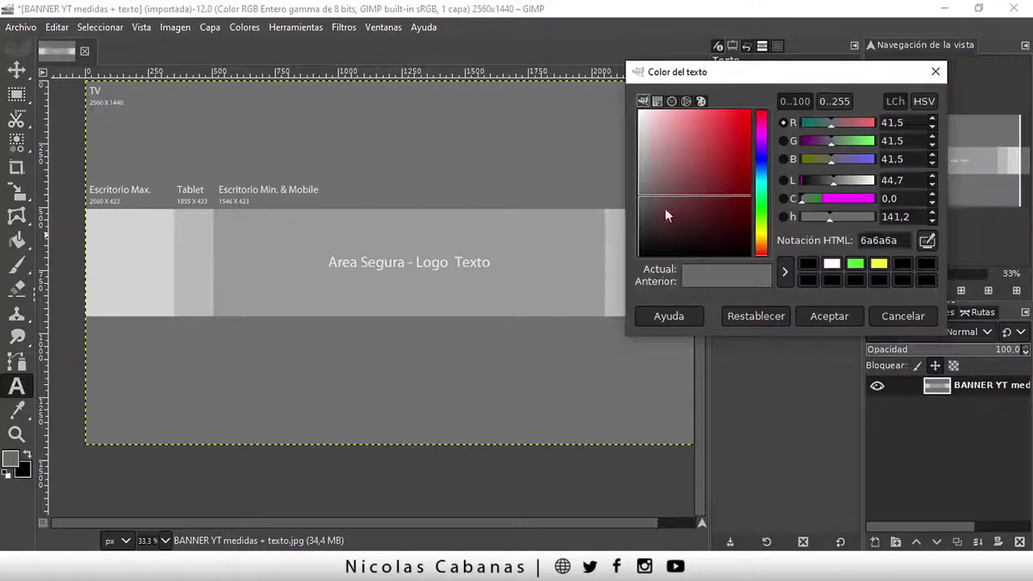
mouse_move(665, 208)
mouse_down()
mouse_move(617, 181)
mouse_move(614, 131)
mouse_up()
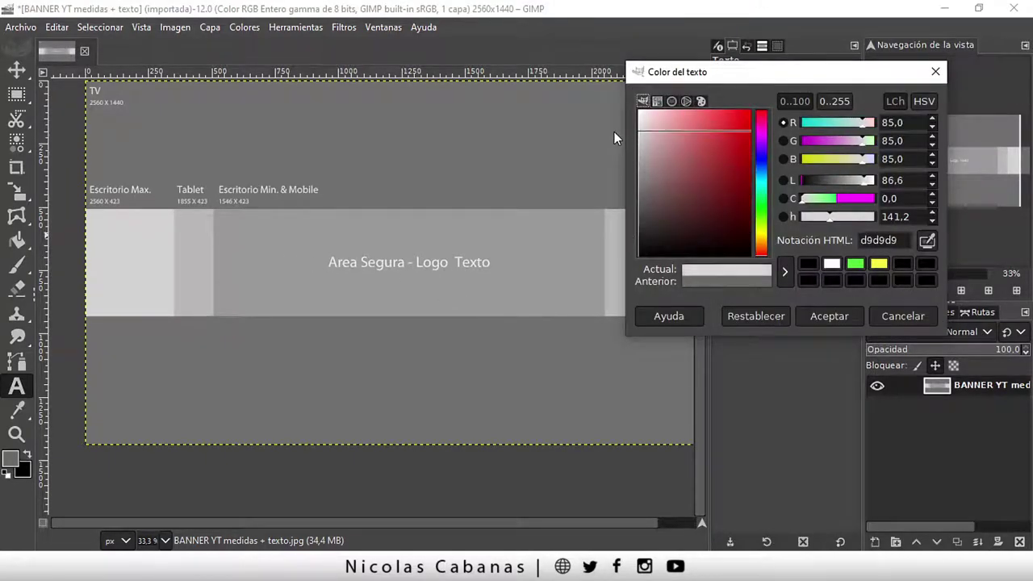
click(820, 314)
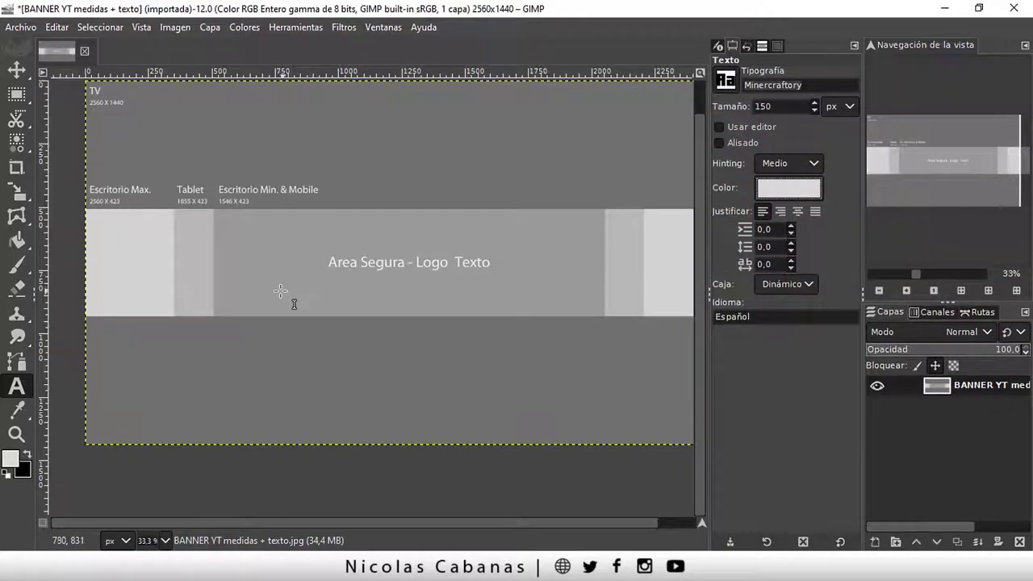
Step: Type NICOTECNIA on the banner and set its size to 155
click(269, 376)
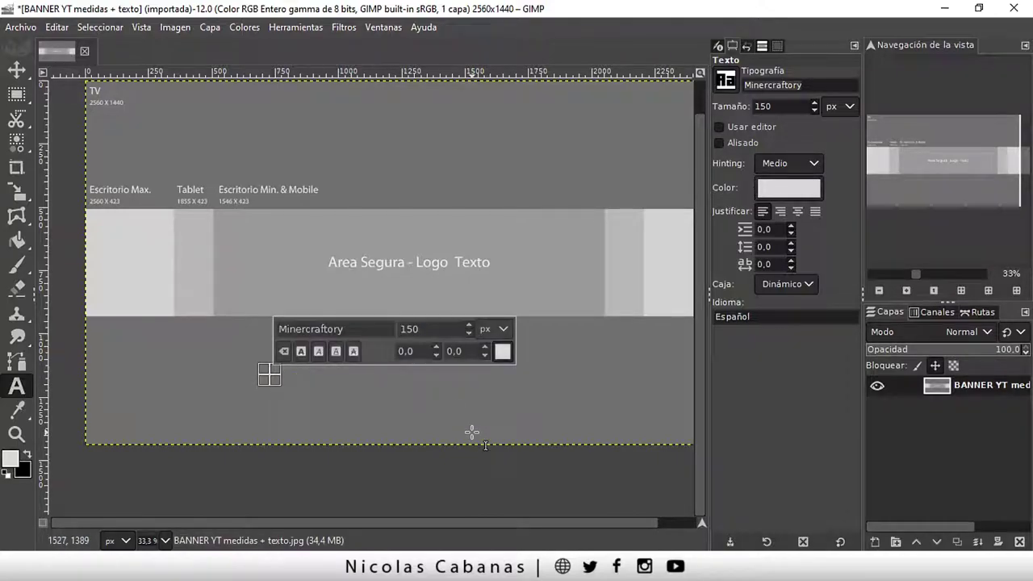
text(NICOTECN)
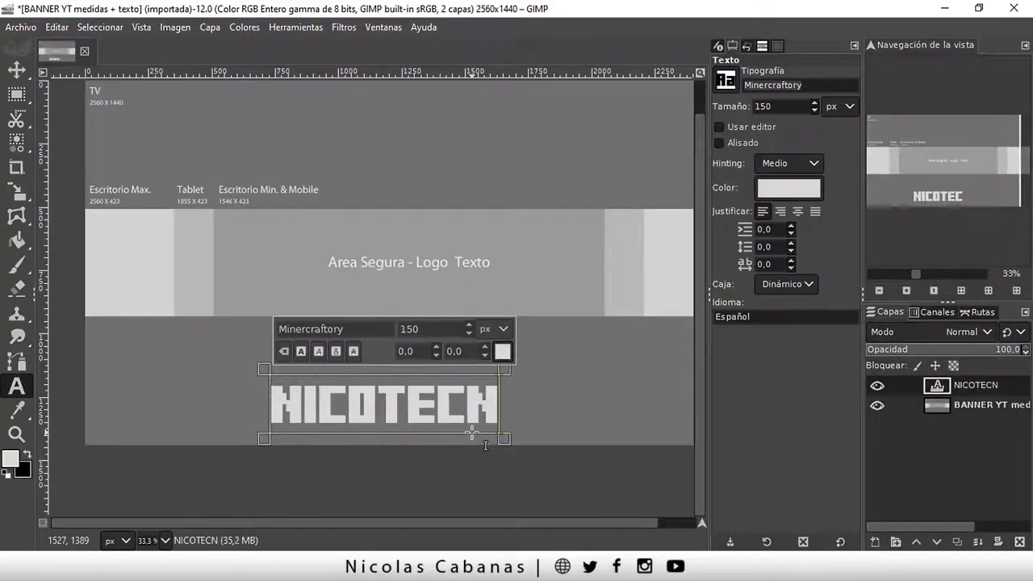
text(IA)
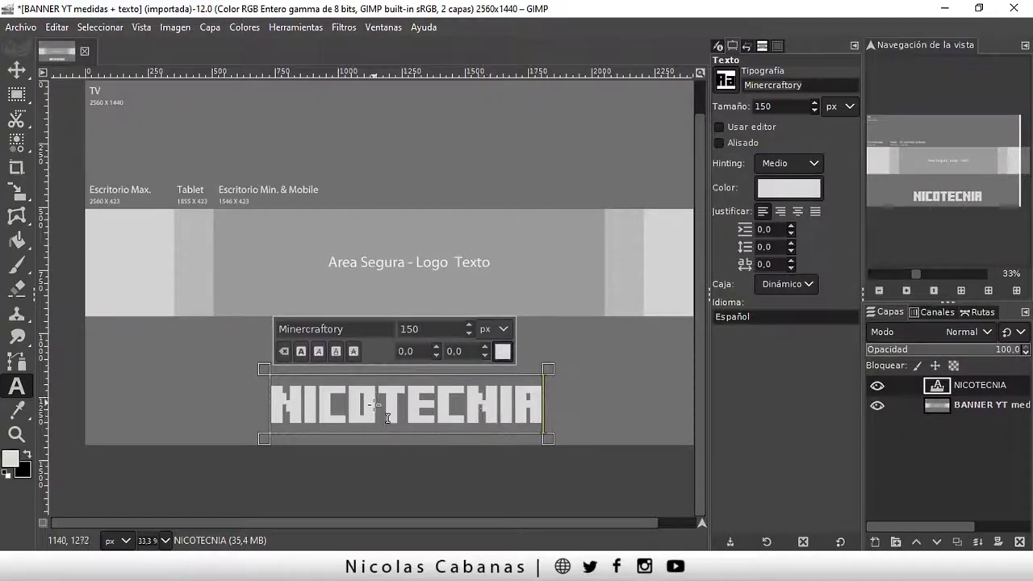
double_click(383, 414)
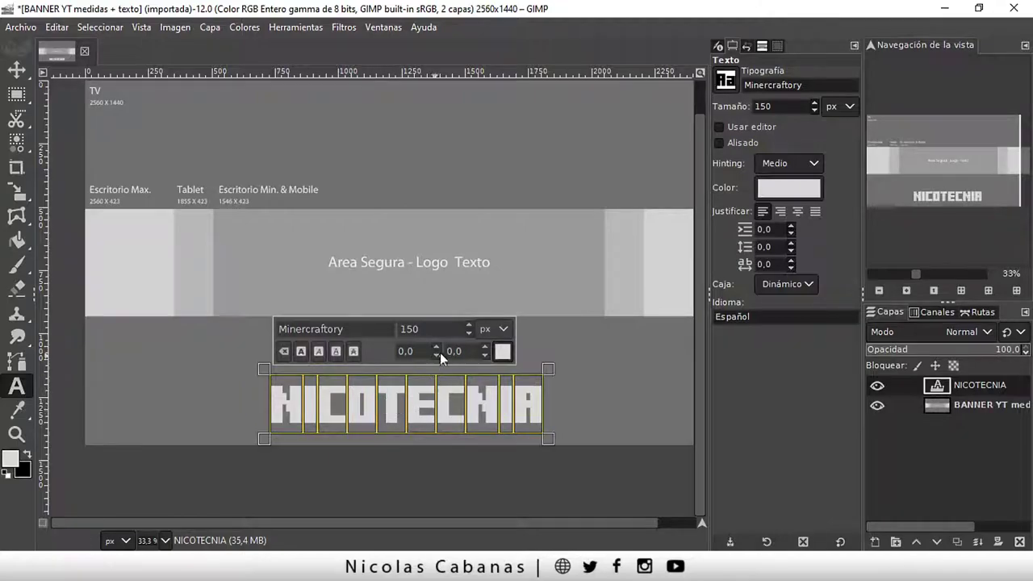
click(468, 325)
click(468, 324)
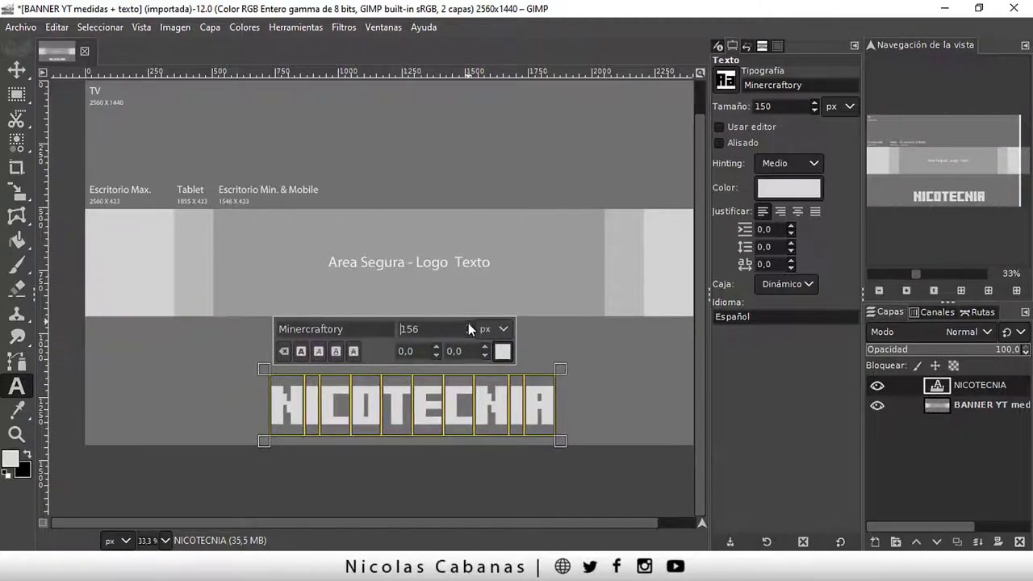
click(468, 324)
click(468, 325)
click(468, 324)
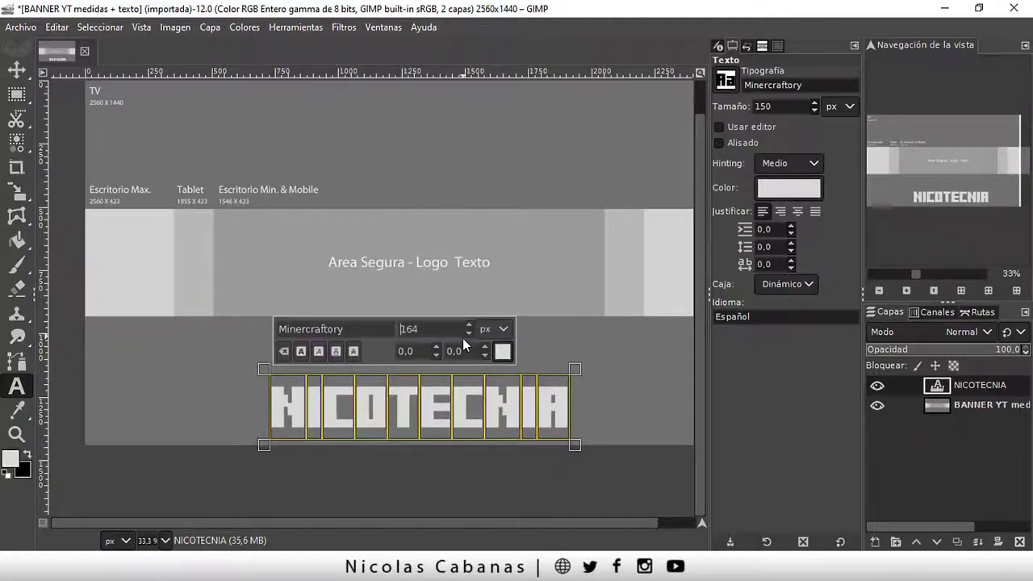
click(468, 333)
click(468, 333)
click(468, 333)
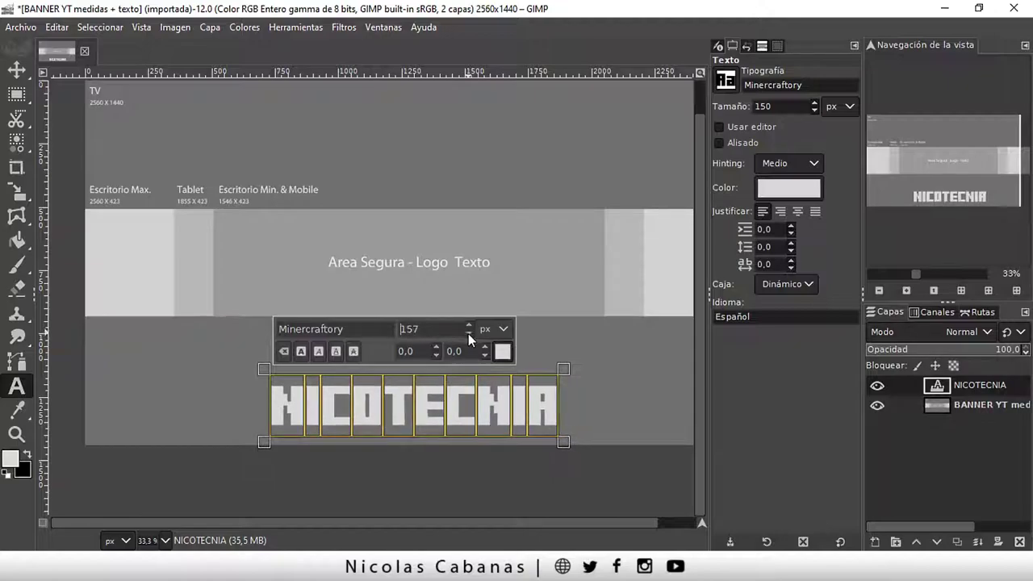
click(468, 333)
Step: Colour the NICOTECNIA text light grey cecece
click(502, 352)
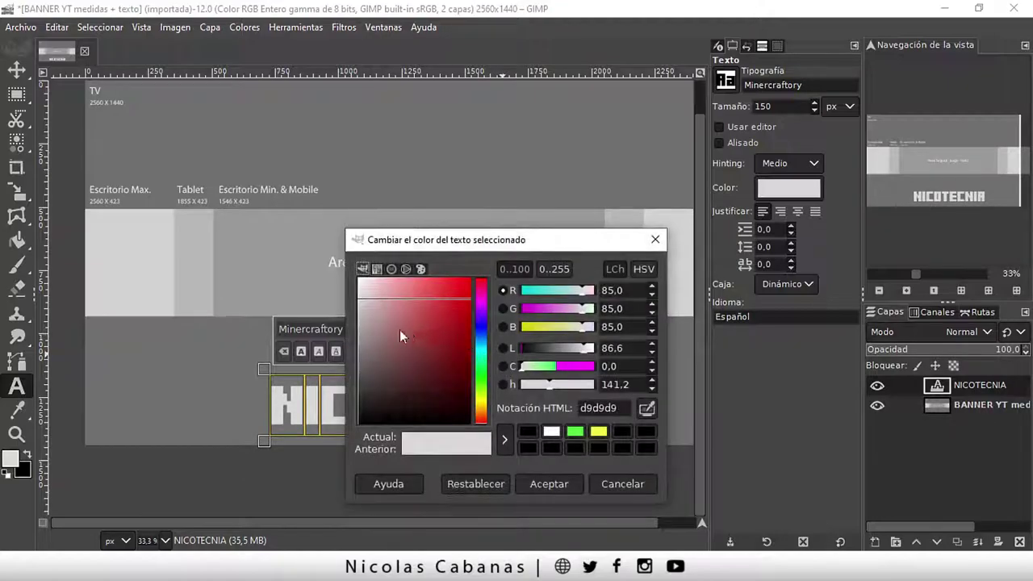
click(373, 377)
click(556, 484)
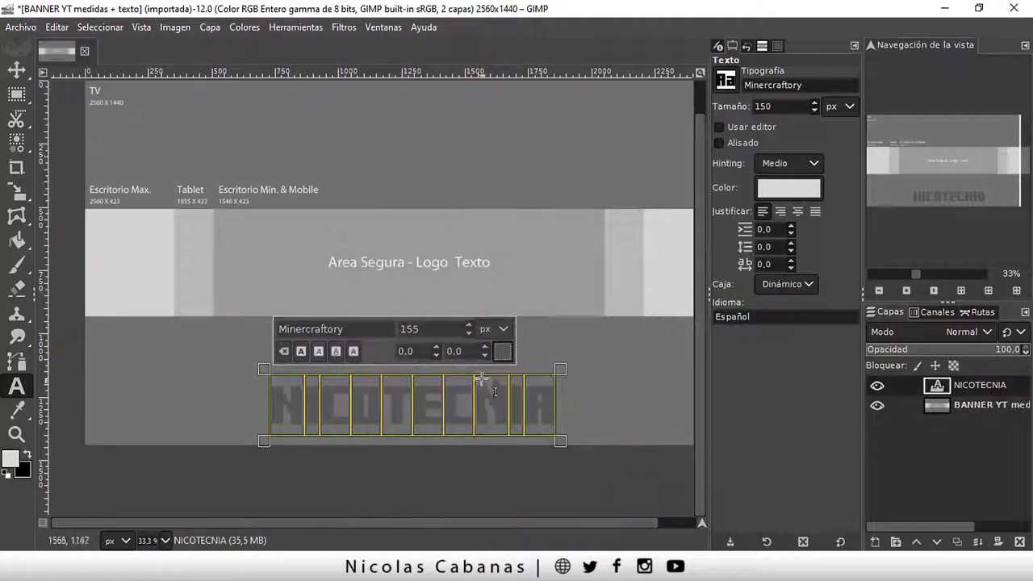
click(502, 352)
drag(425, 332, 425, 304)
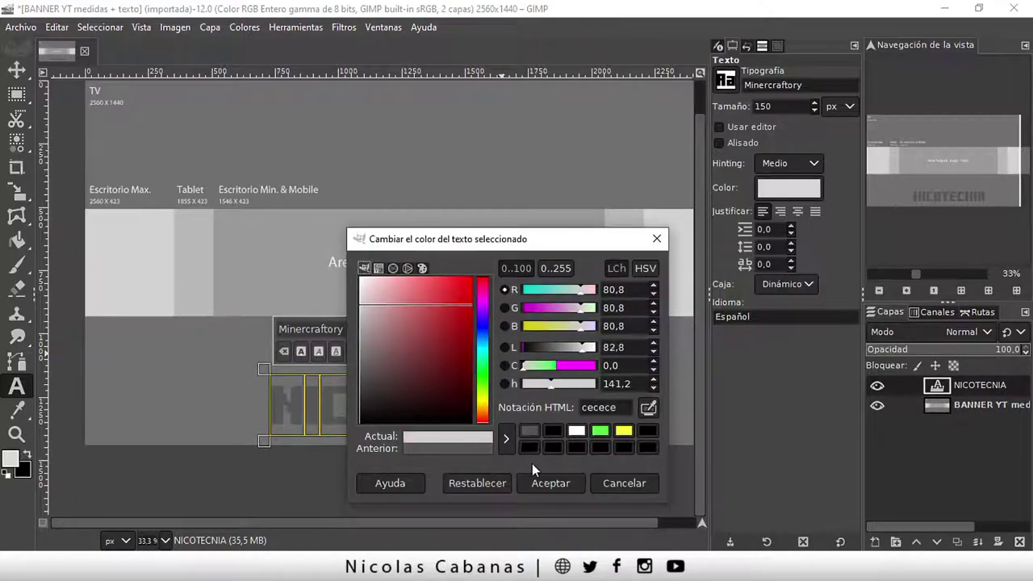
click(541, 483)
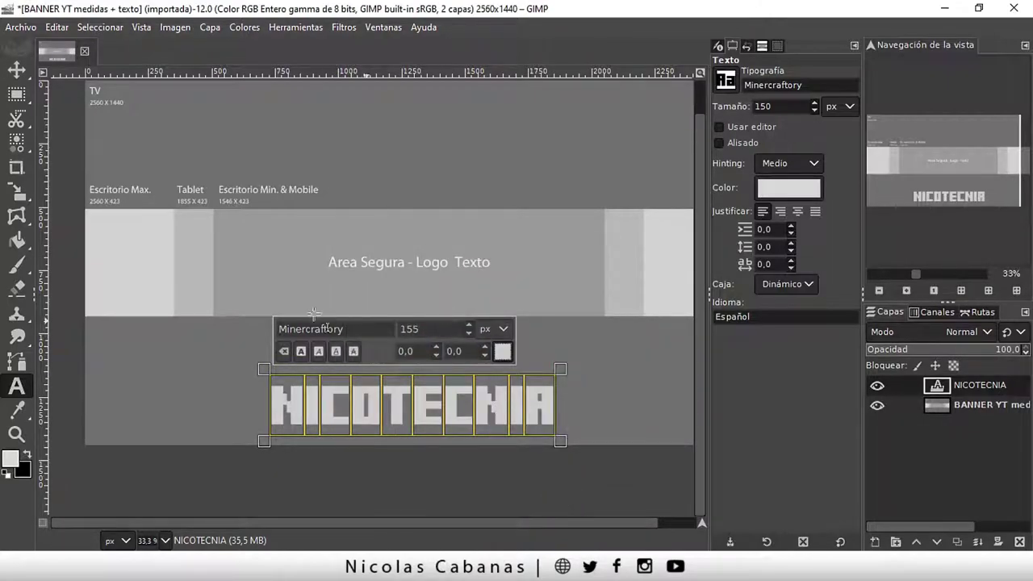
mouse_move(16, 71)
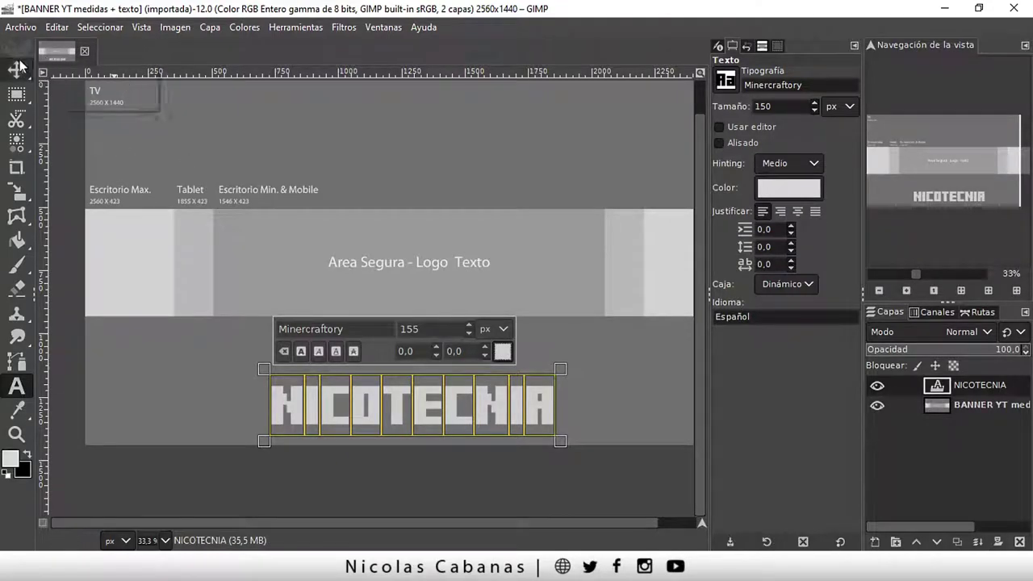
Step: Select the NICOTECNIA layer with the Move tool and drag the text higher on the banner
click(17, 71)
click(355, 381)
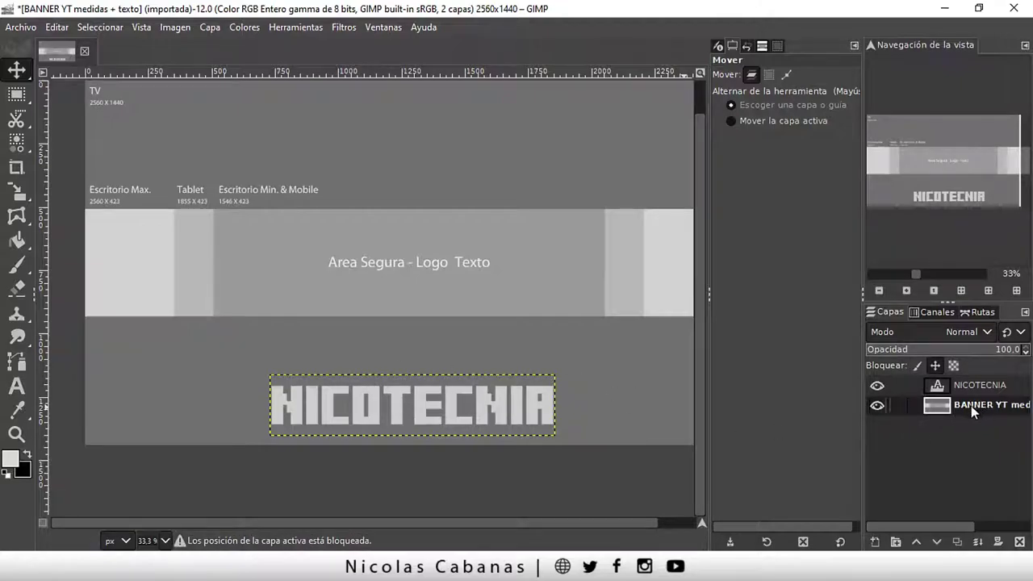
click(977, 384)
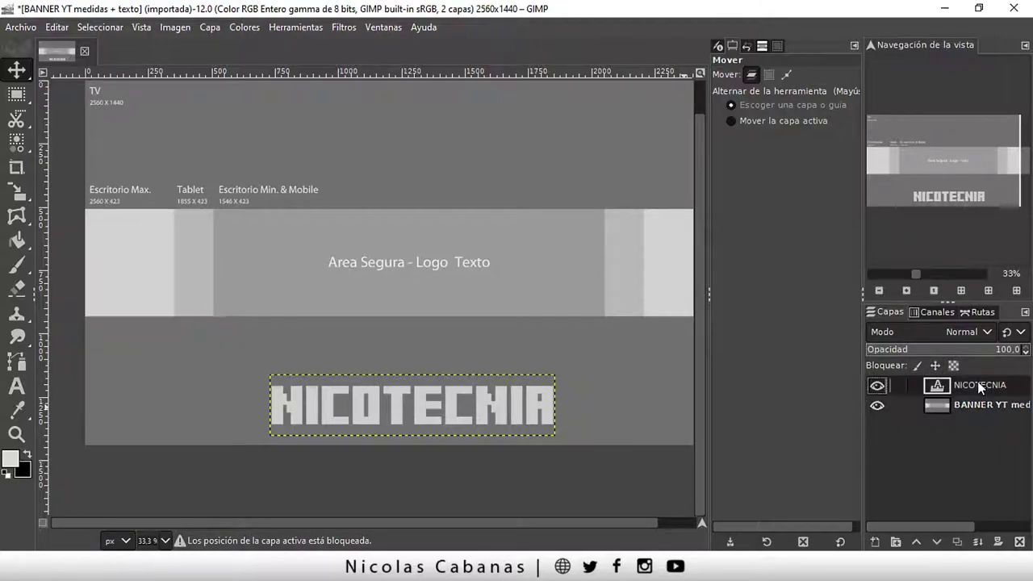
mouse_move(440, 412)
mouse_down()
mouse_move(425, 413)
mouse_move(413, 380)
mouse_move(423, 361)
mouse_up()
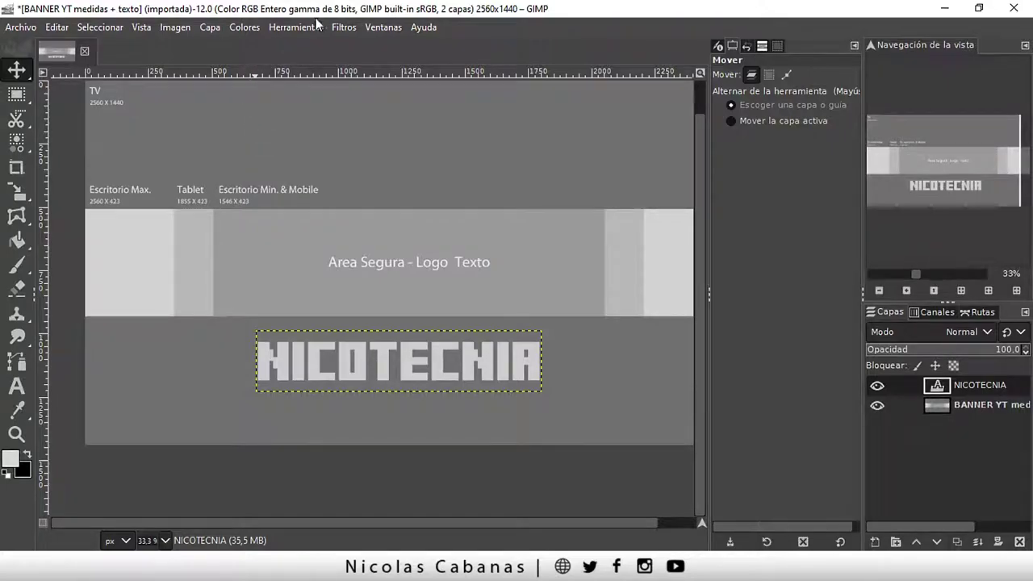
click(343, 27)
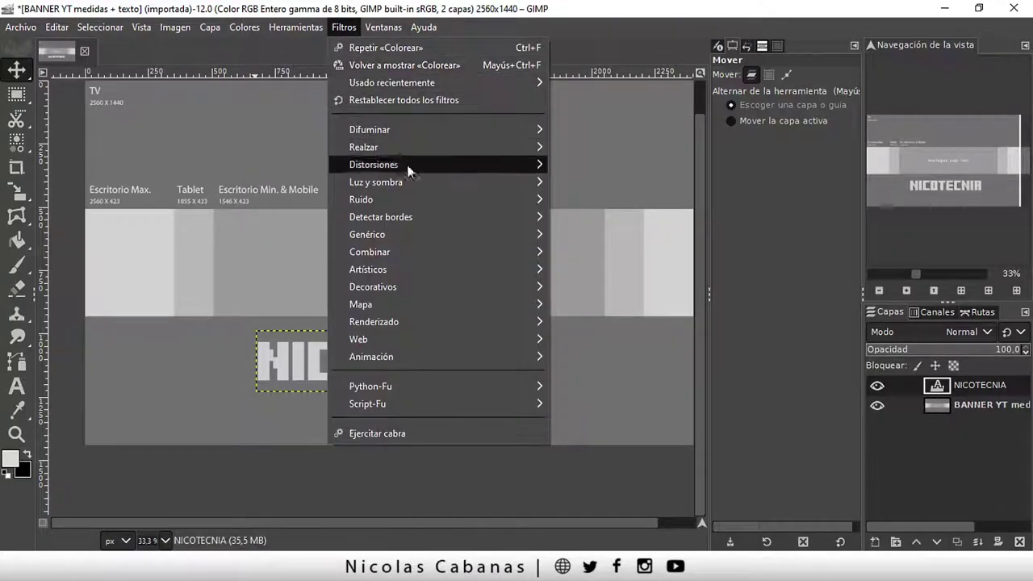
mouse_move(436, 181)
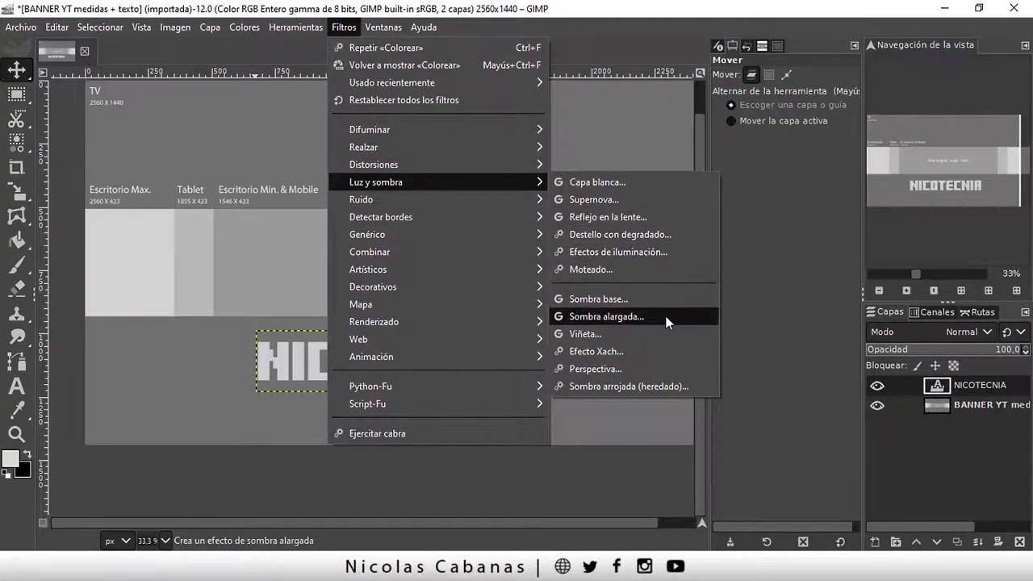
Step: Preview a Long Shadow on NICOTECNIA with the shadow colour set to dark grey 272727
click(667, 321)
drag(701, 133, 642, 122)
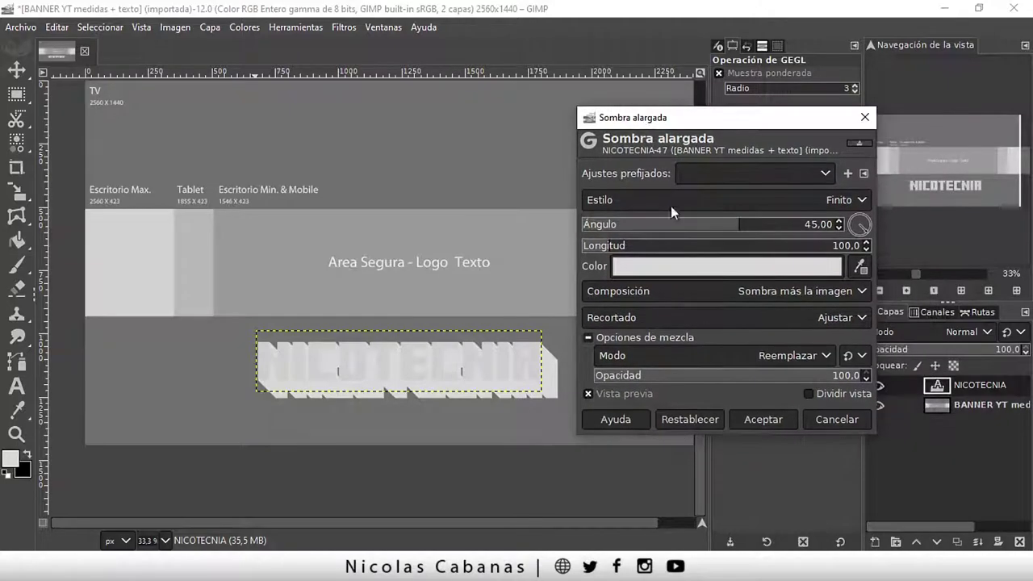
click(644, 268)
click(502, 323)
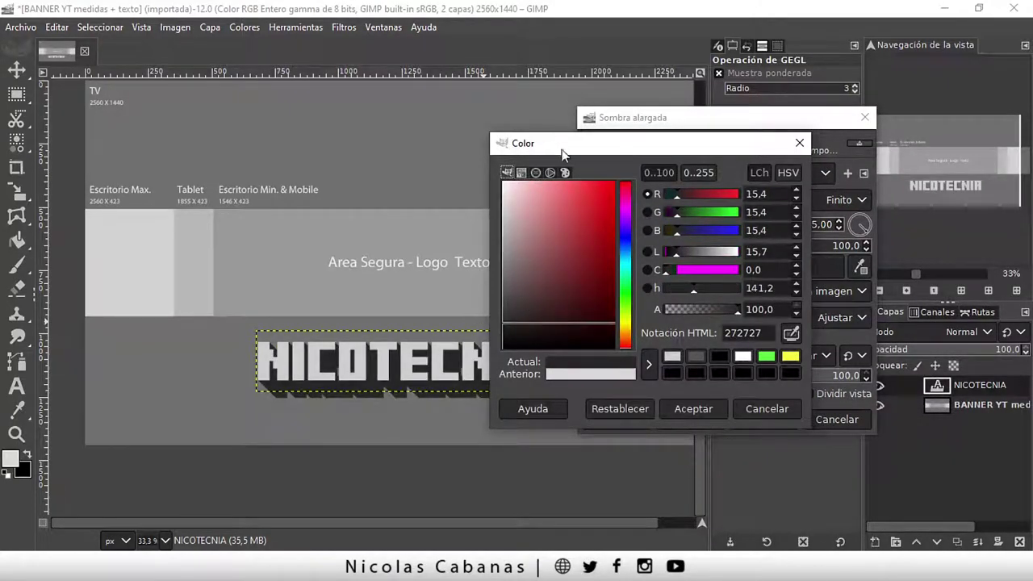
drag(548, 143, 608, 110)
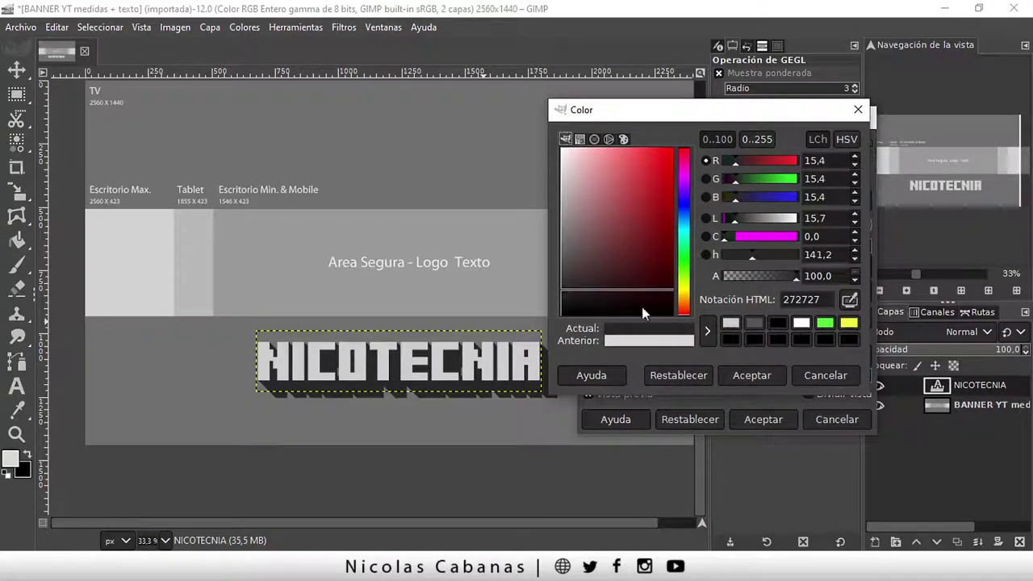
click(734, 375)
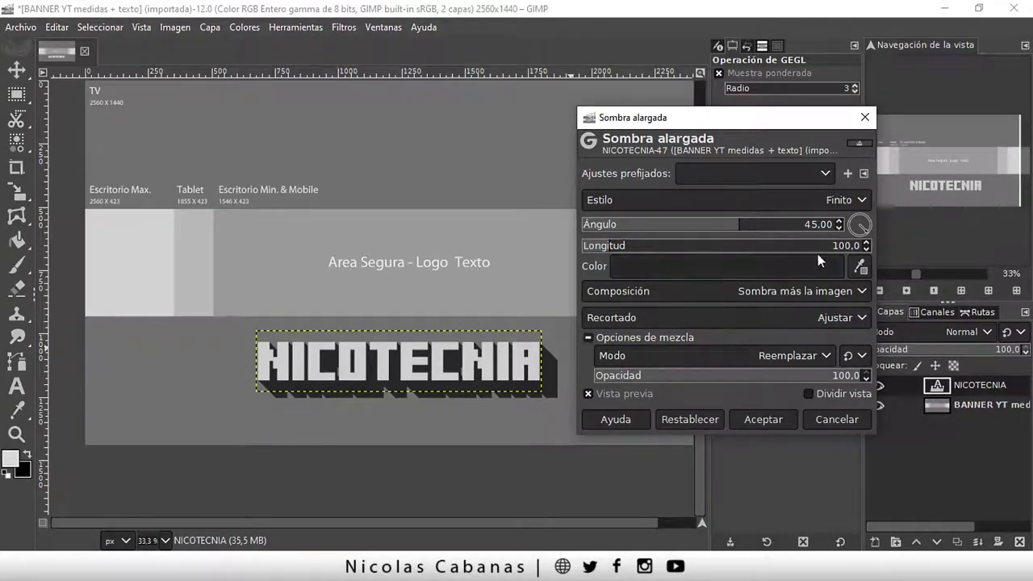
Step: Set the long shadow angle to 90.09° and length 46.2, then apply it to NICOTECNIA
drag(862, 235, 860, 240)
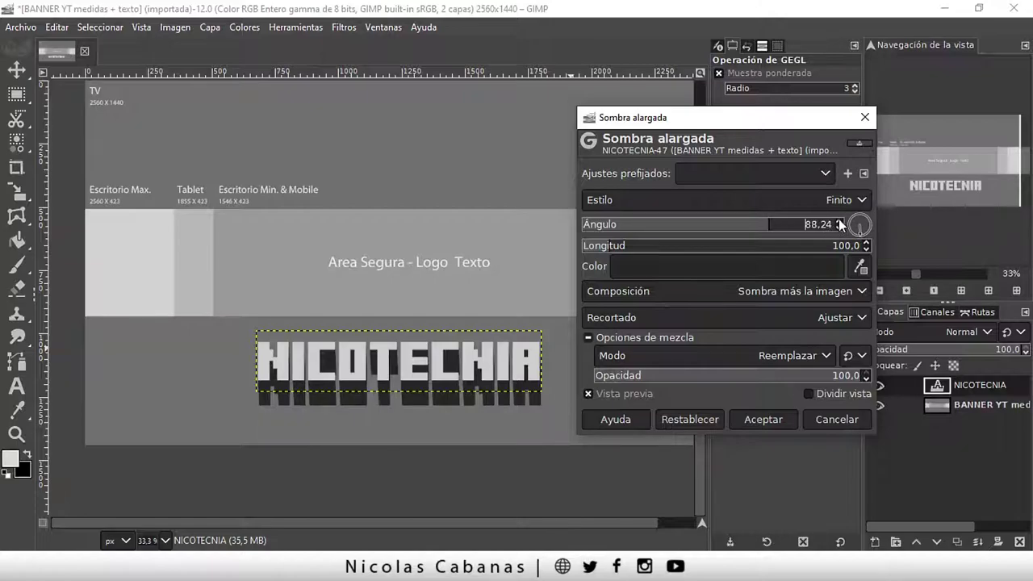
click(825, 224)
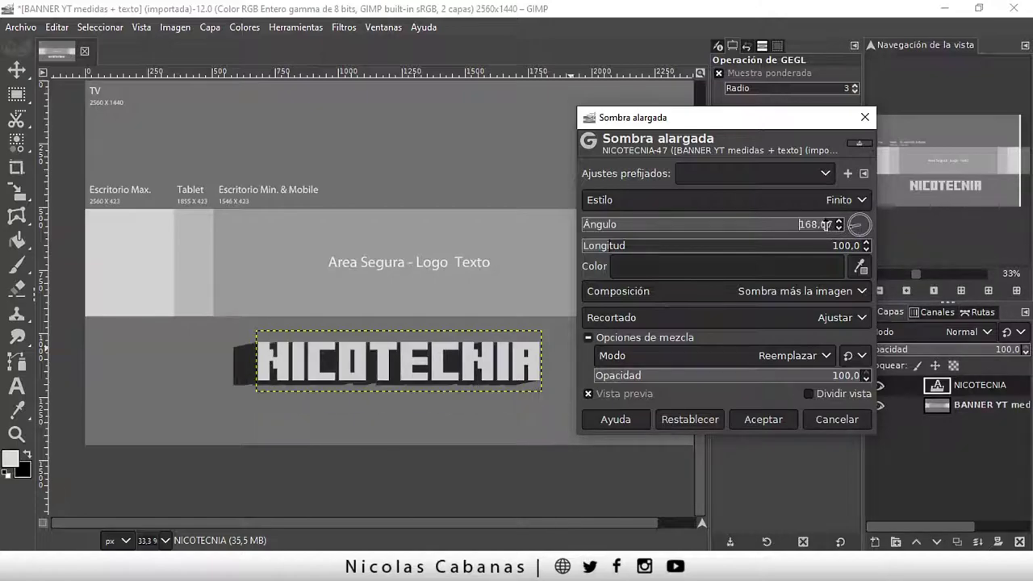
drag(854, 228, 861, 242)
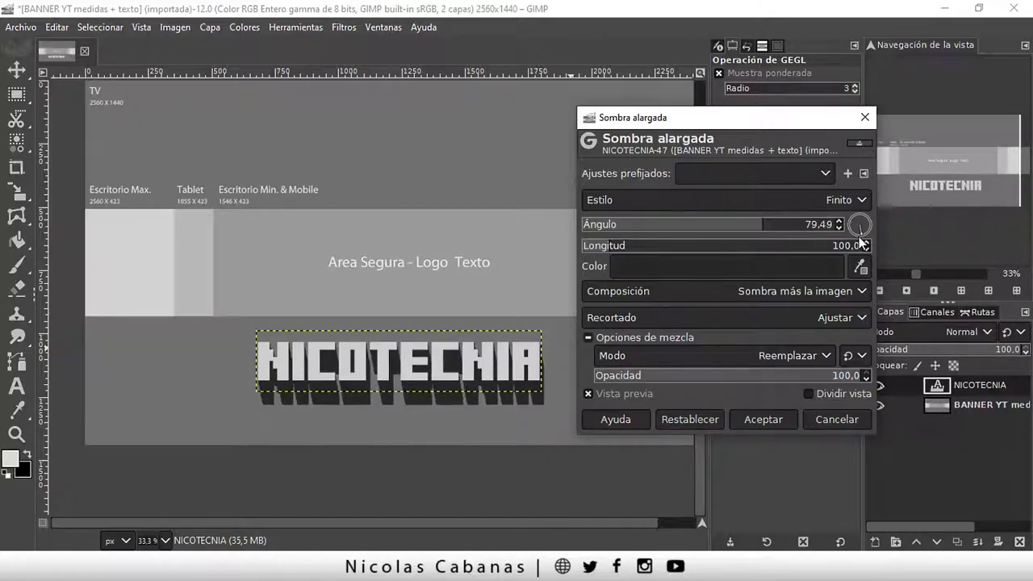
drag(861, 241, 858, 232)
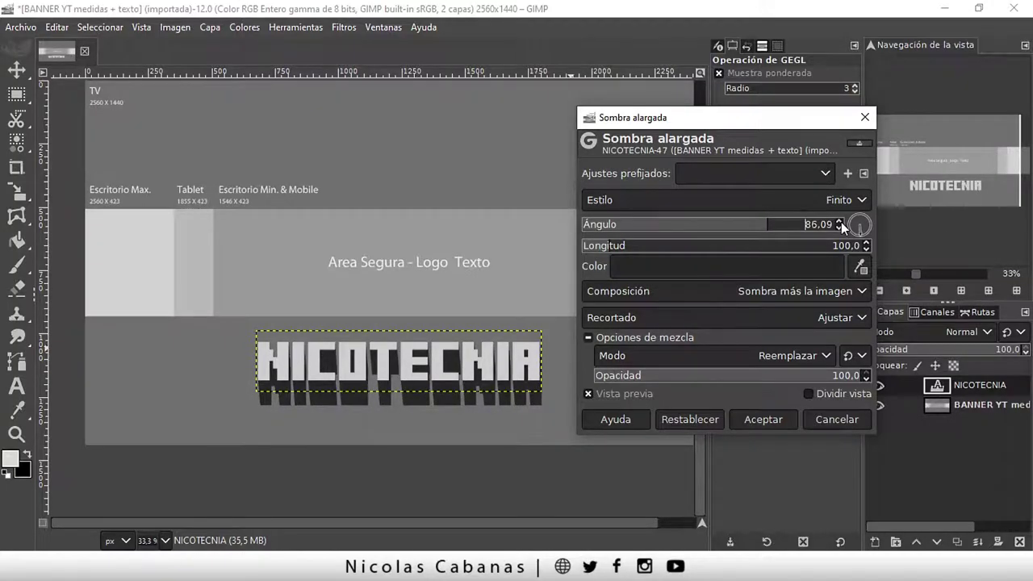
click(840, 223)
double_click(840, 223)
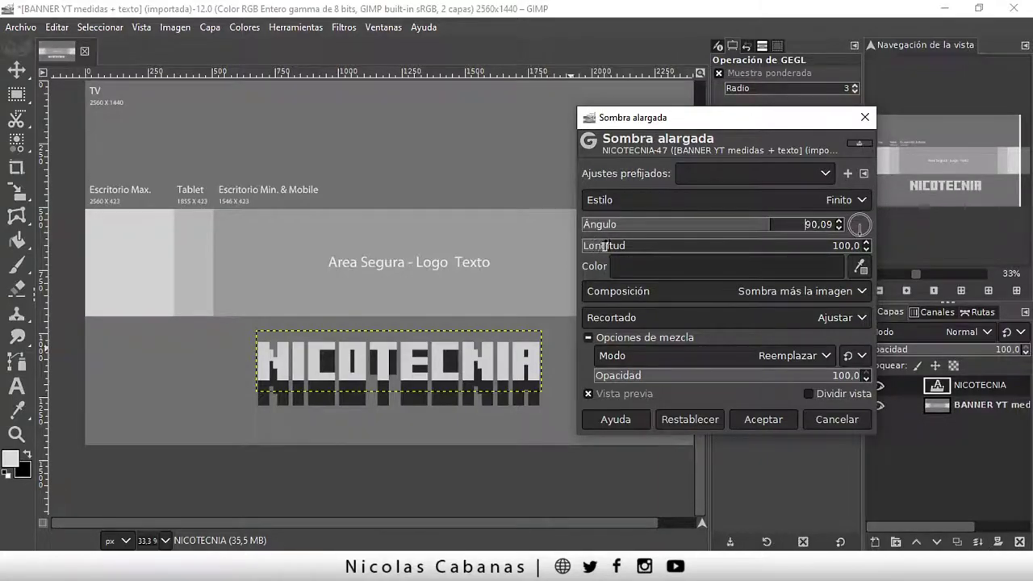
drag(603, 245, 600, 244)
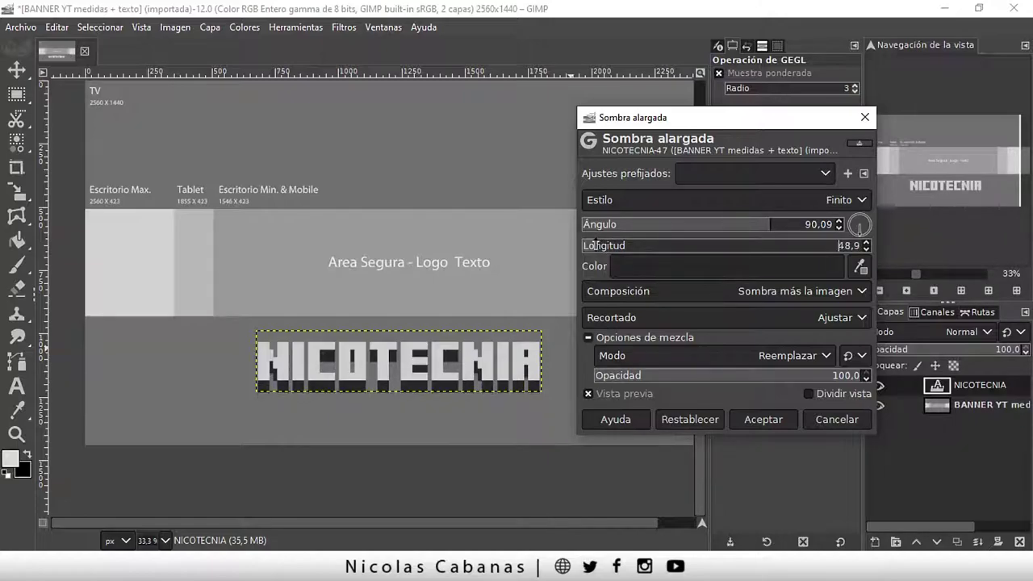
drag(595, 245, 593, 246)
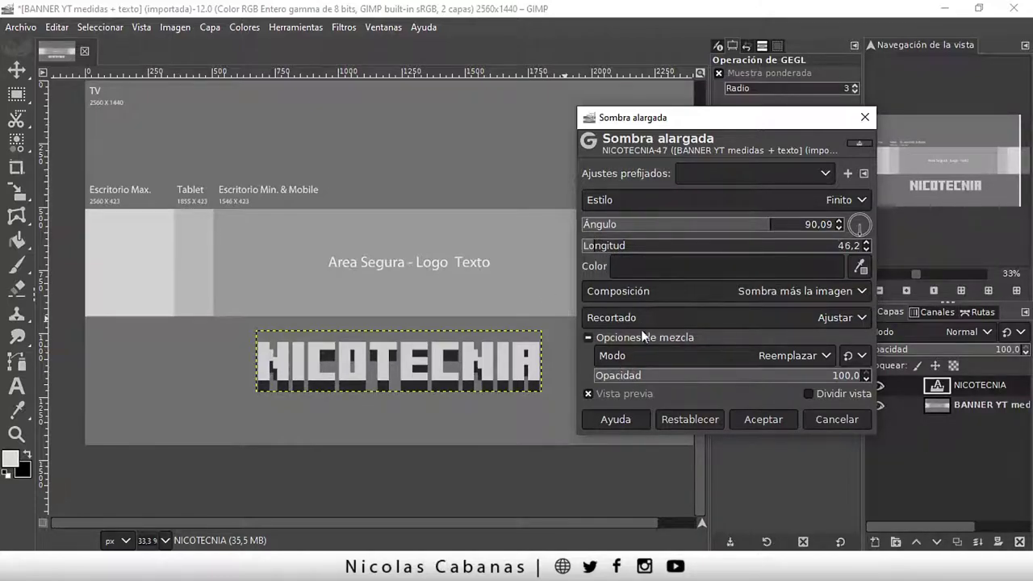
click(775, 419)
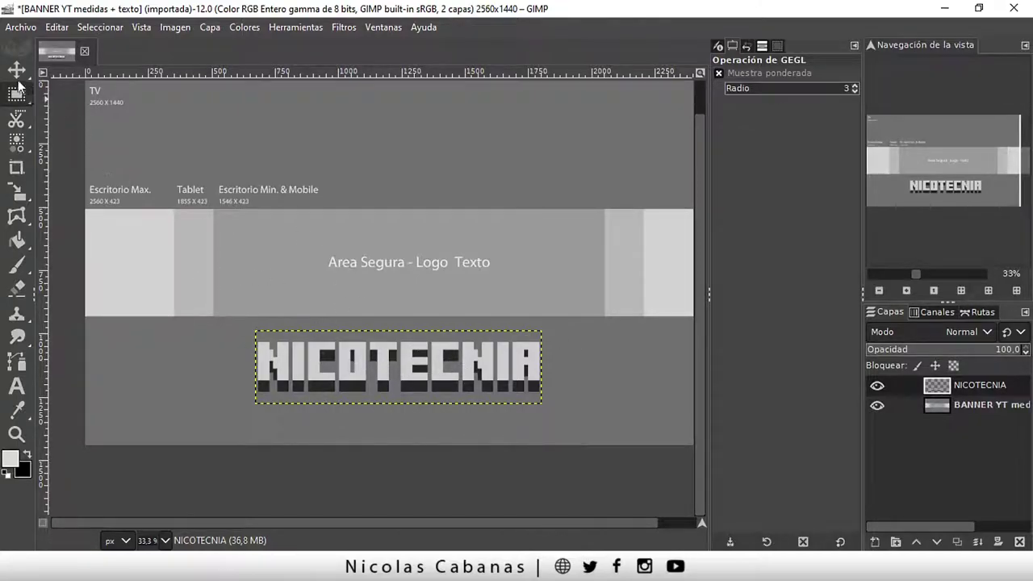
Step: Dismiss the reopened Long Shadow filter and move NICOTECNIA up into the Area Segura band
click(81, 69)
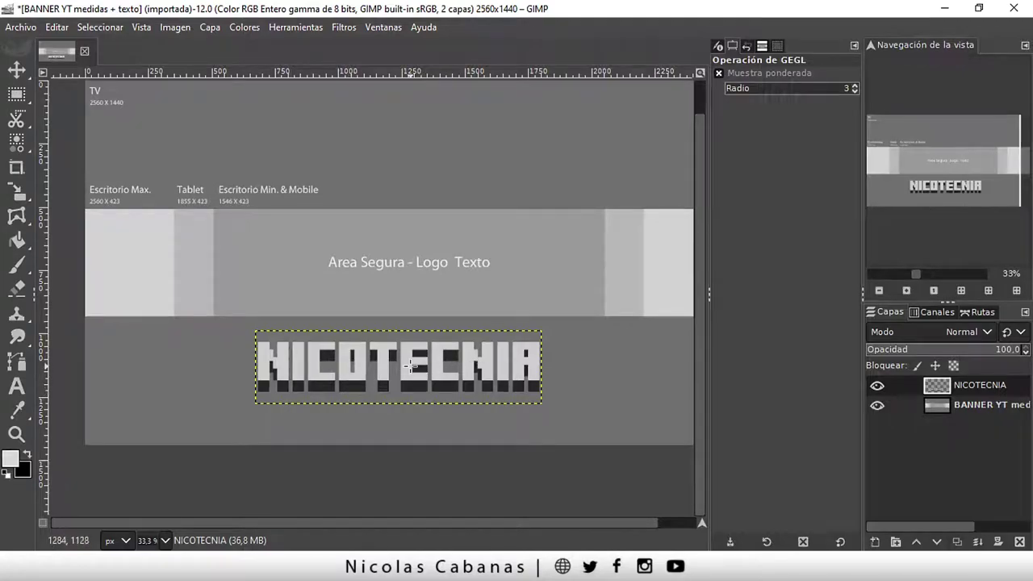
key(ctrl+shift+f)
click(861, 119)
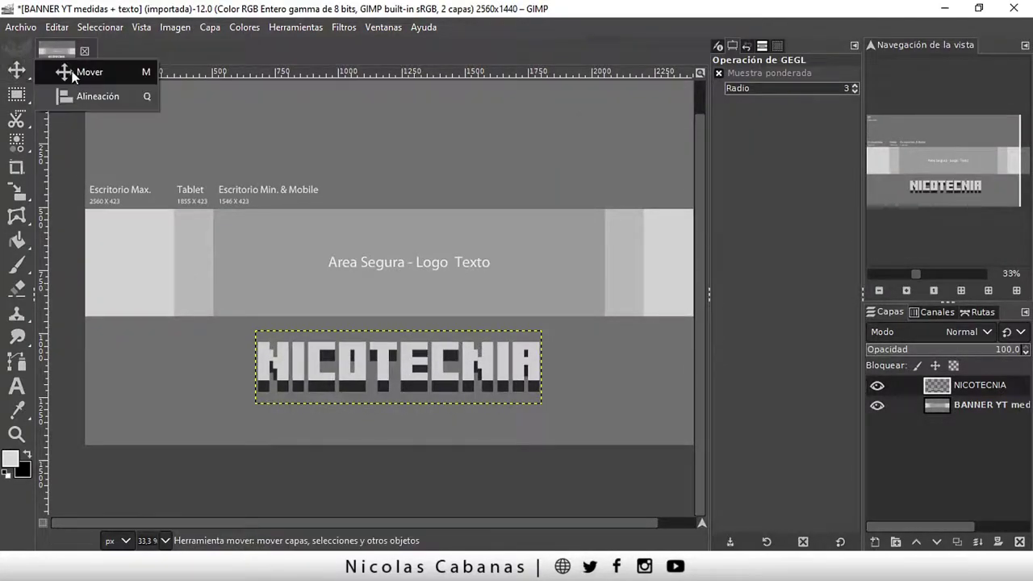
click(16, 69)
drag(323, 379, 328, 262)
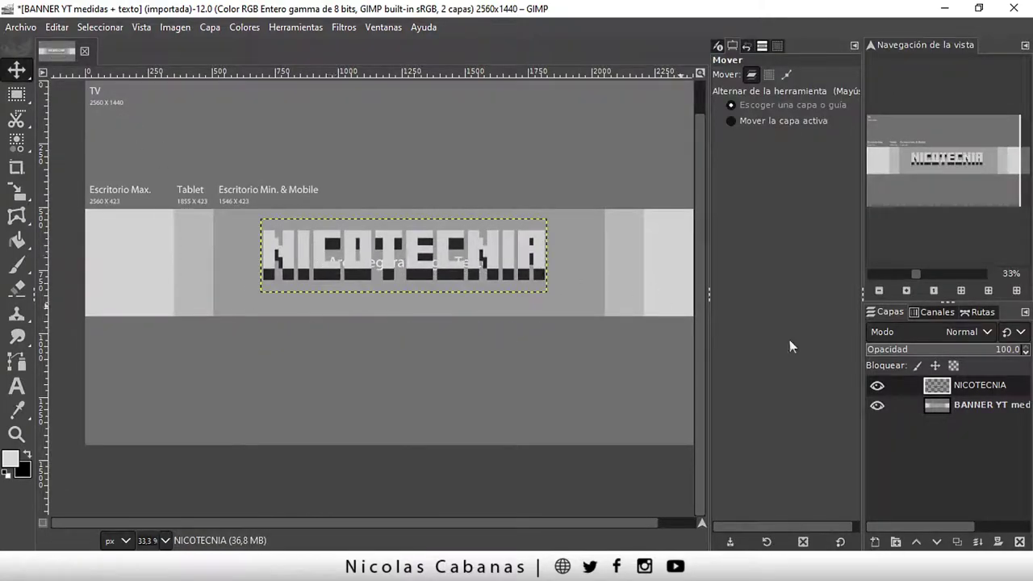
Step: Toggle the banner template's visibility and drag the Minecraft landscape image in as a new layer
click(878, 405)
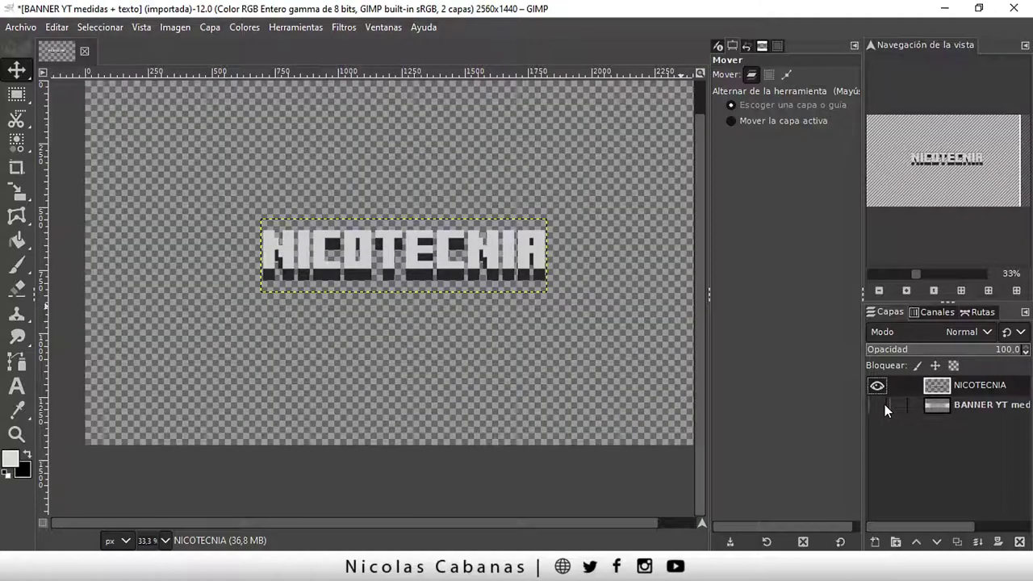
click(880, 405)
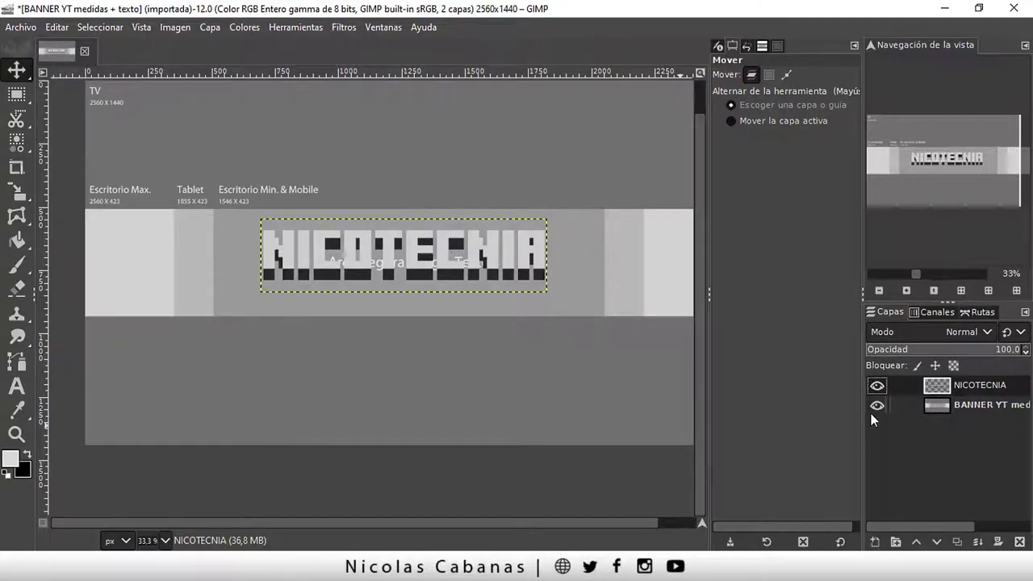
click(877, 407)
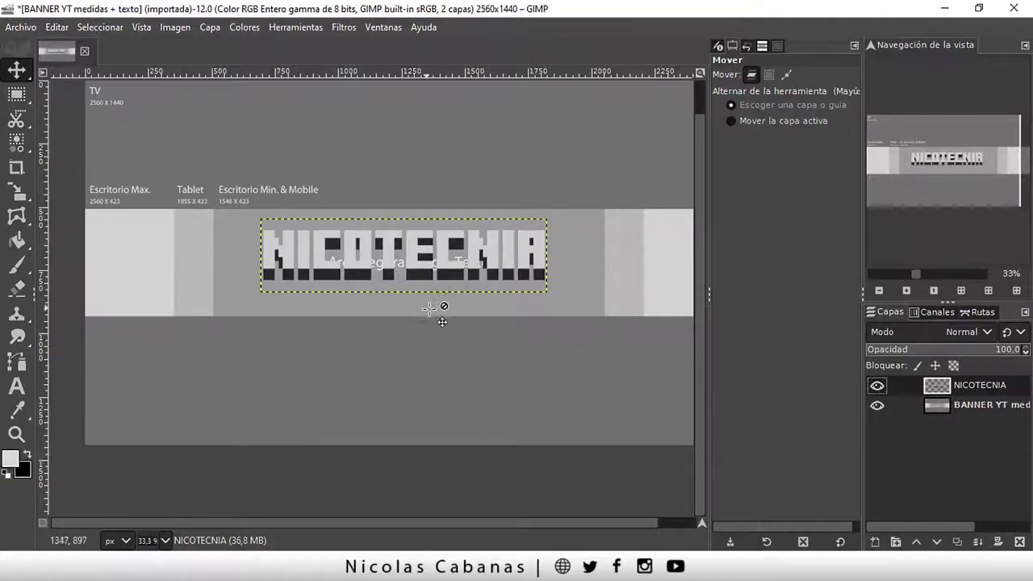
drag(415, 300, 471, 365)
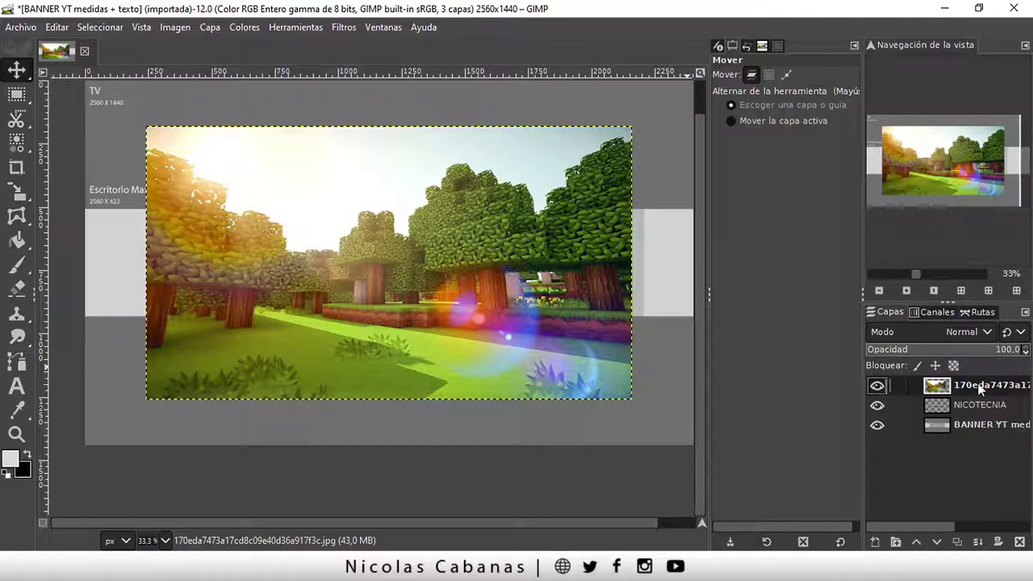
Step: Drag the forest image layer below the NICOTECNIA layer in the Layers panel
drag(980, 389, 980, 415)
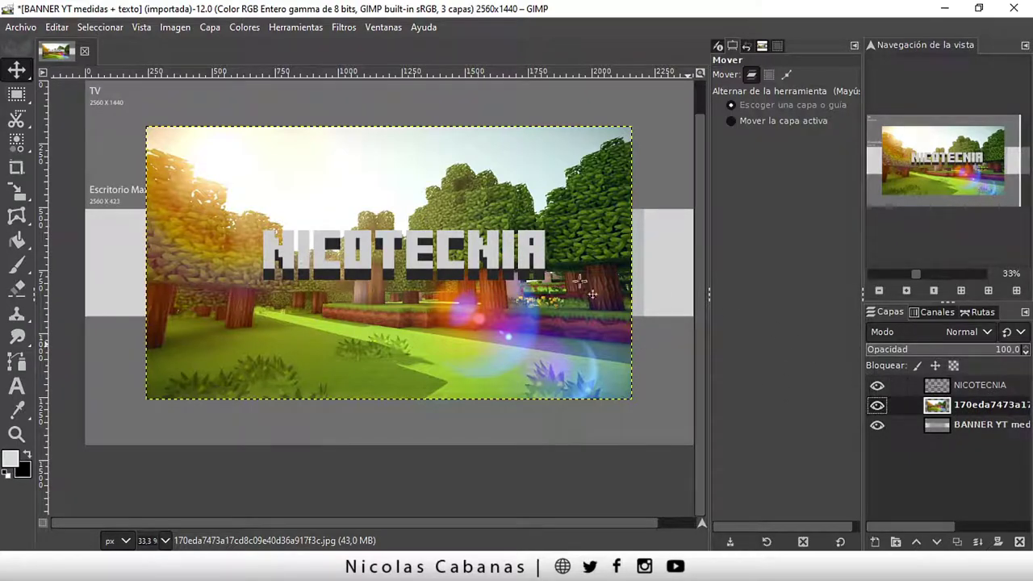
Step: Scale the landscape layer to 2605×1465 px to cover the banner, then hide it
scroll(262, 185, up, 1)
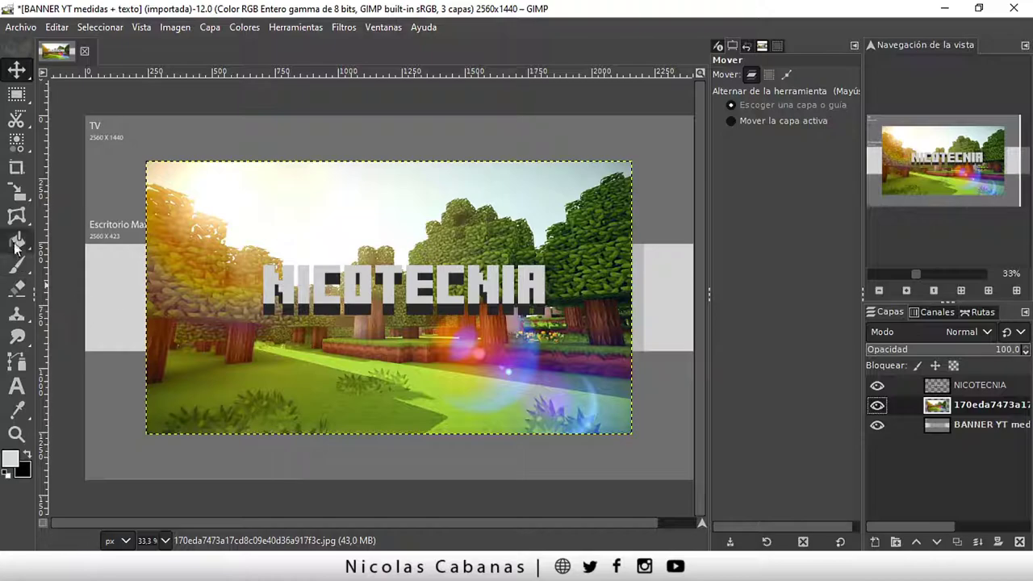
click(16, 191)
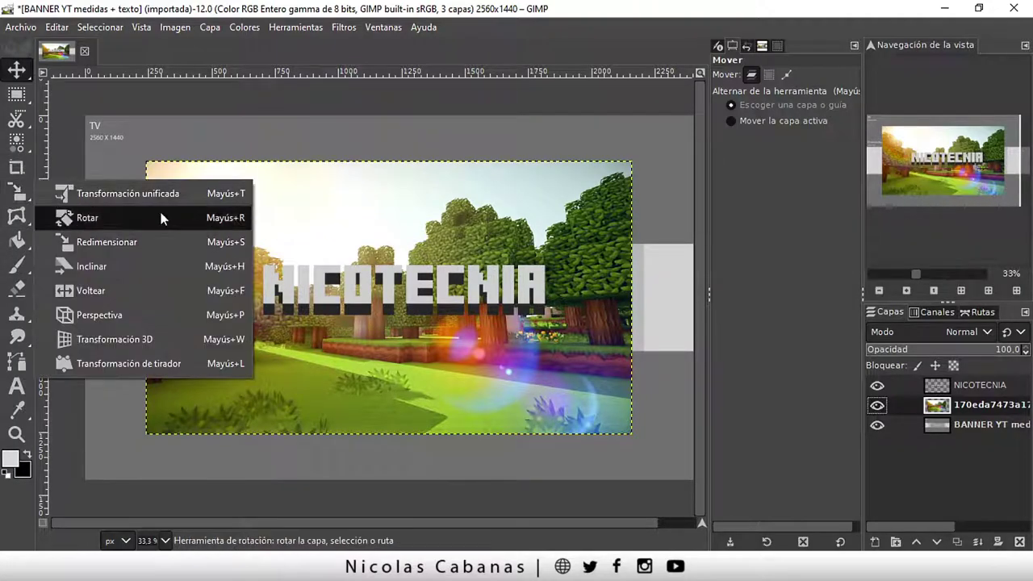
click(120, 242)
drag(148, 161, 94, 120)
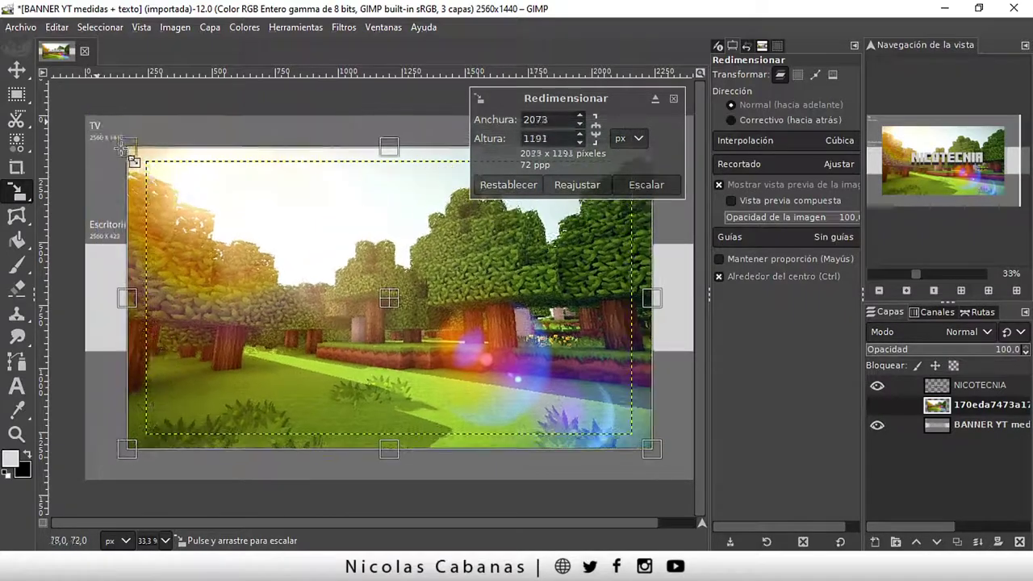
mouse_move(95, 120)
mouse_down()
mouse_move(184, 179)
mouse_move(117, 131)
mouse_up()
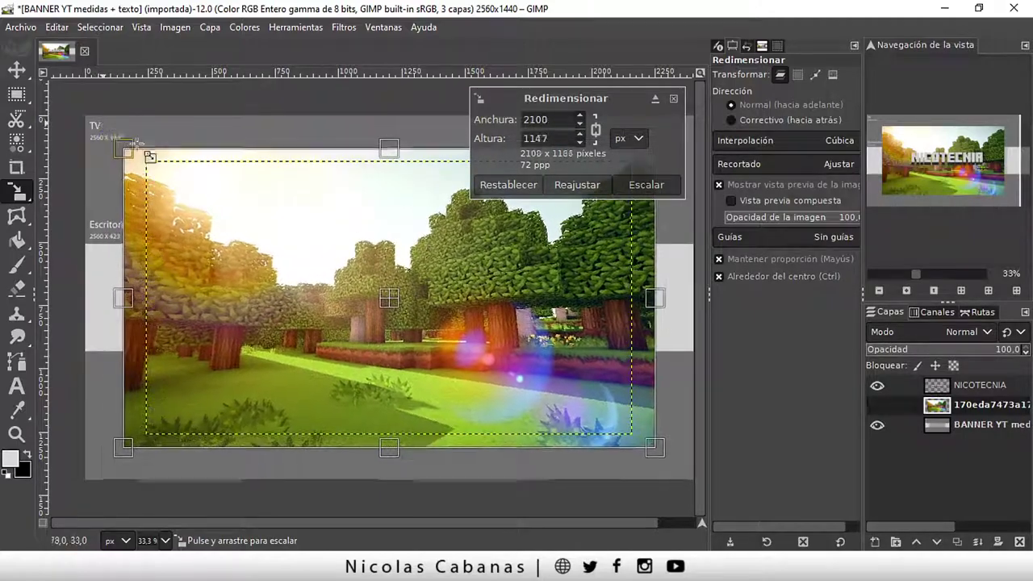
mouse_move(117, 131)
mouse_down()
mouse_move(165, 154)
mouse_move(83, 122)
mouse_move(2, 56)
mouse_up()
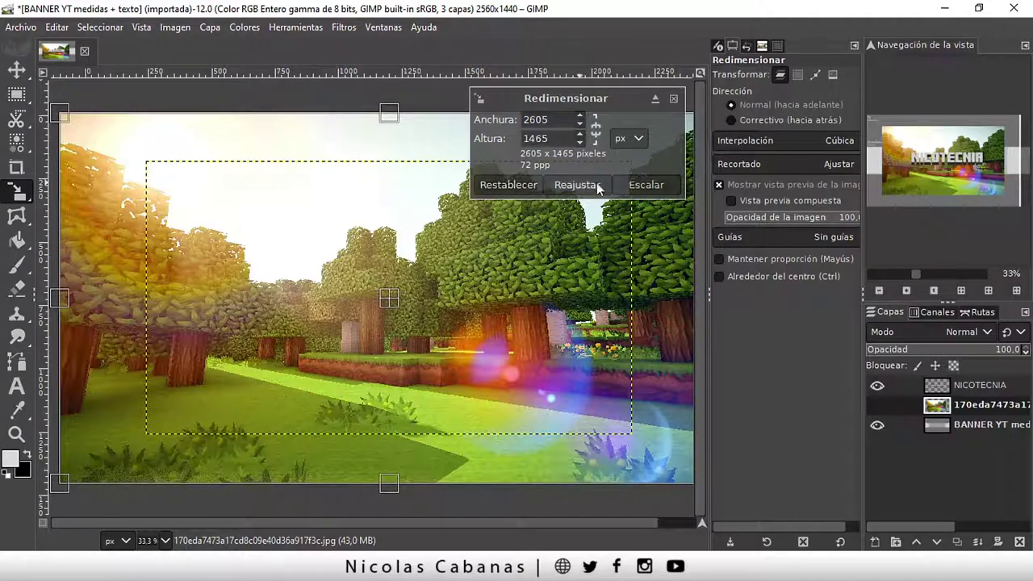
click(648, 184)
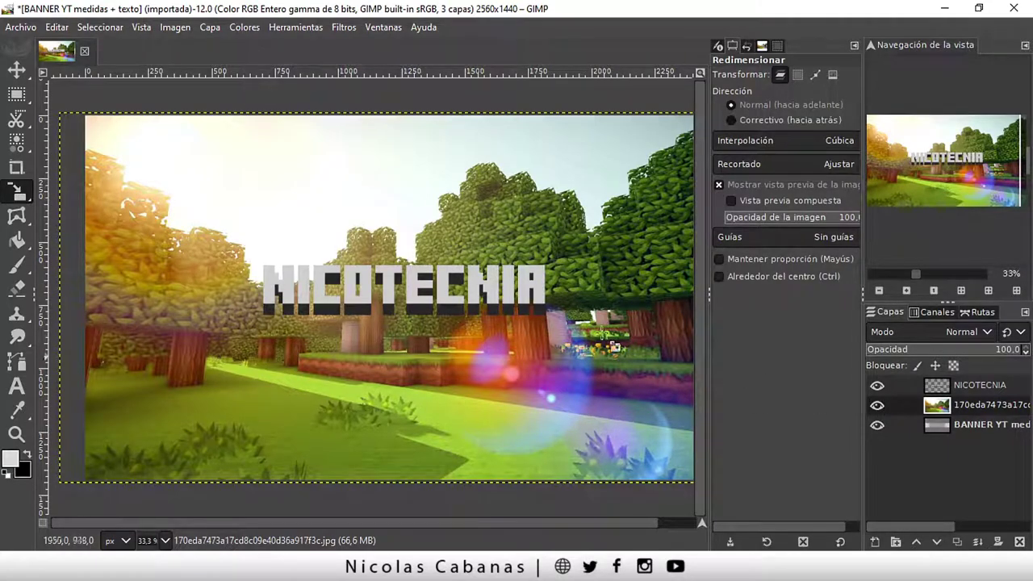
click(877, 405)
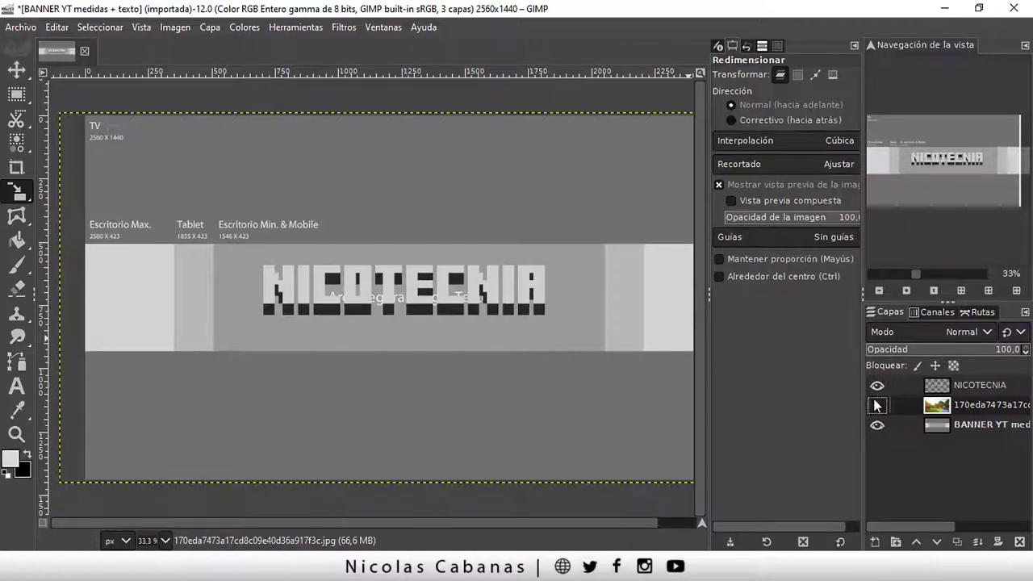
Step: Show the landscape below BANNER YT and lower the template's opacity to about 67%
click(877, 405)
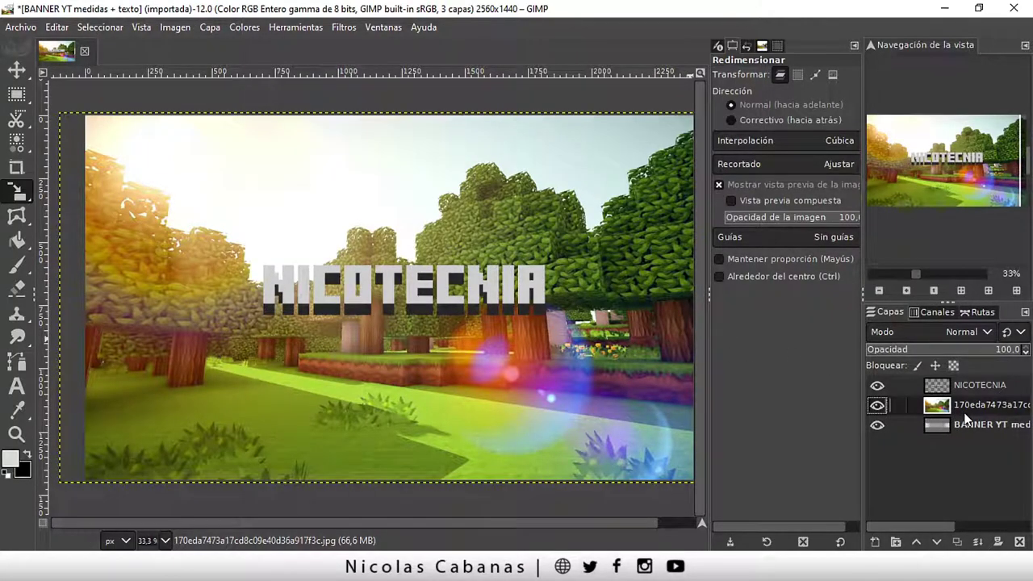
drag(962, 404, 960, 434)
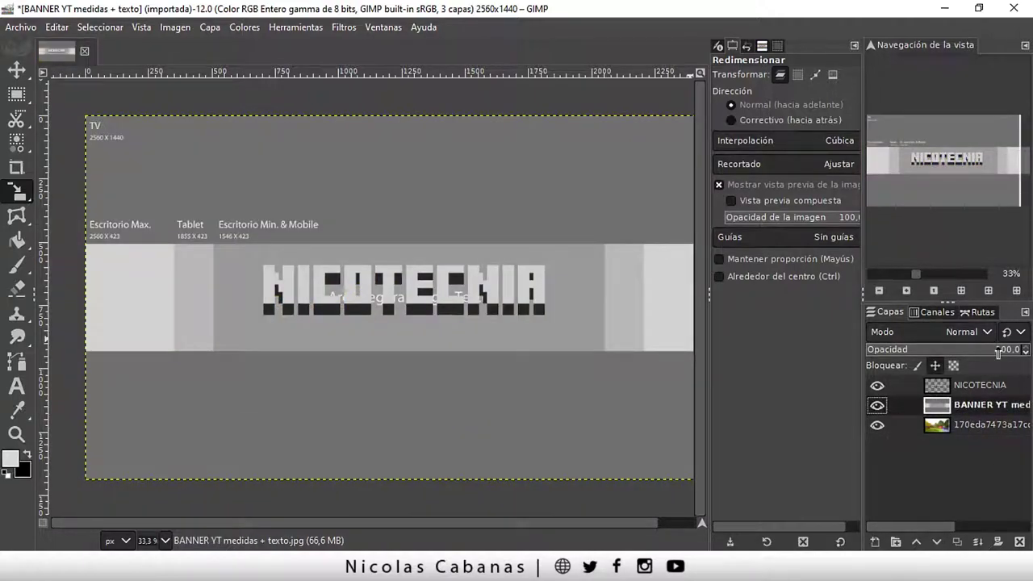
mouse_move(998, 353)
mouse_down()
mouse_move(940, 358)
mouse_move(966, 359)
mouse_up()
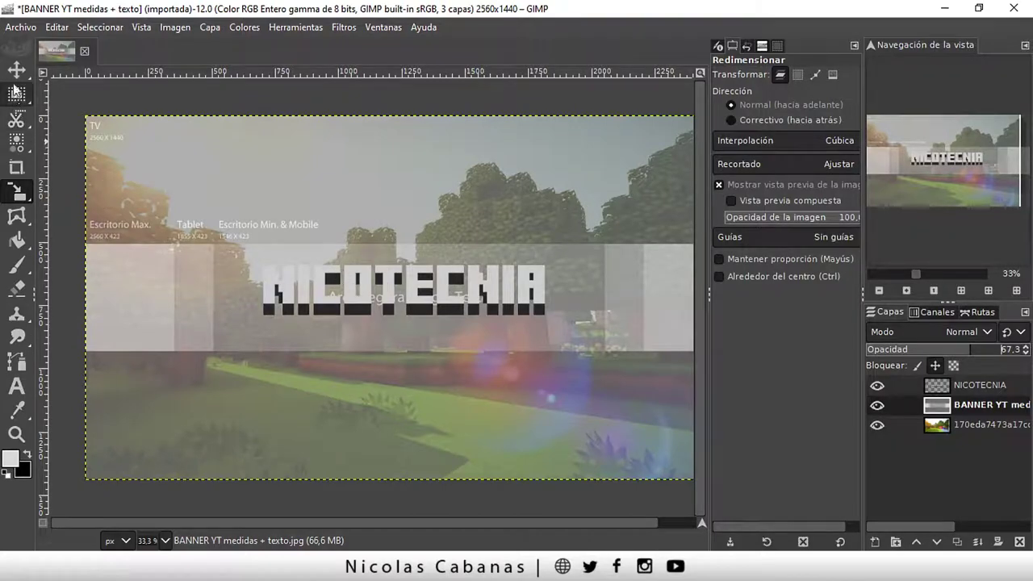
click(993, 386)
mouse_move(16, 70)
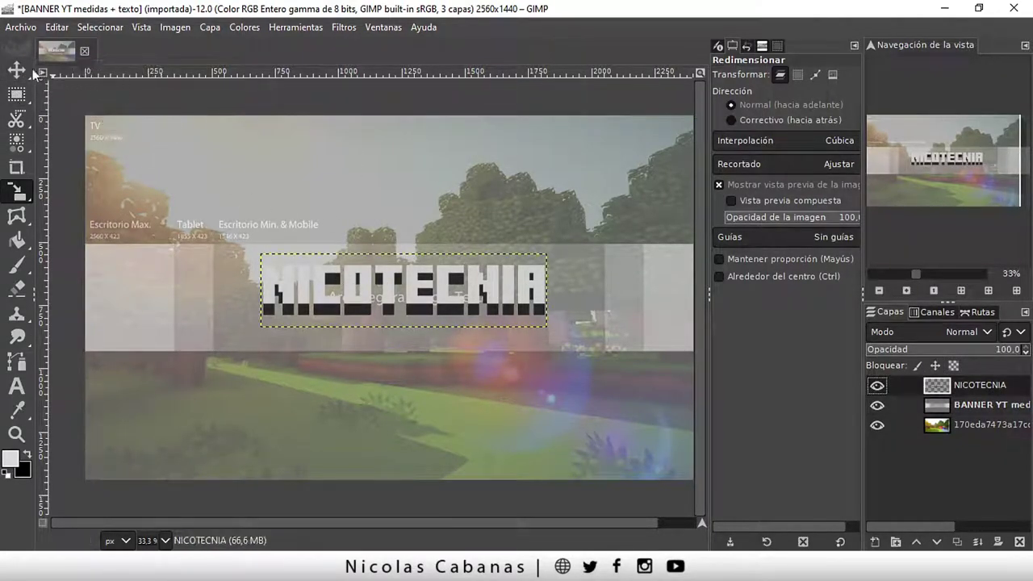
click(84, 72)
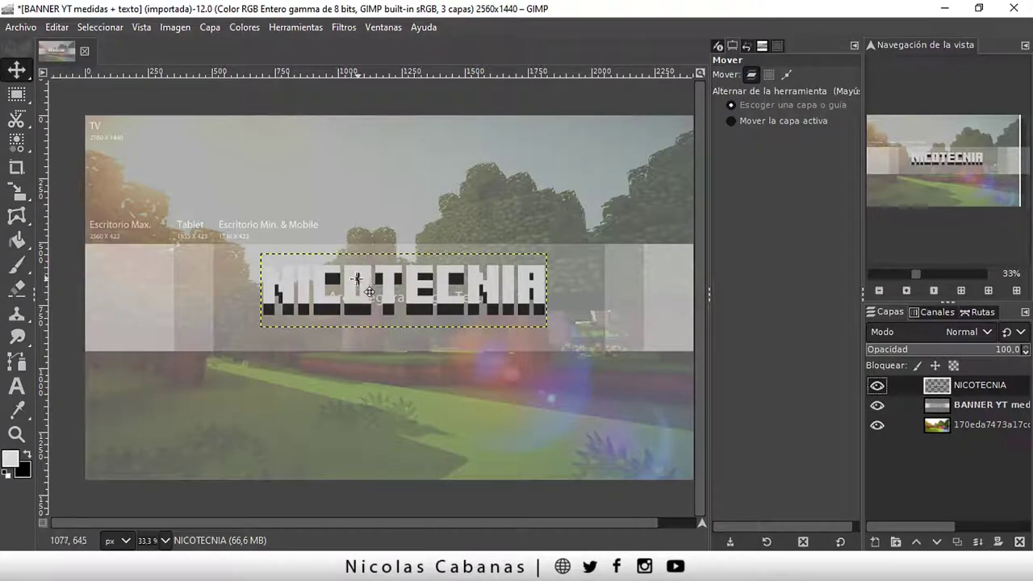
Step: Place the character-and-pig art at the band's left and shift NICOTECNIA right beside it
drag(353, 276, 358, 266)
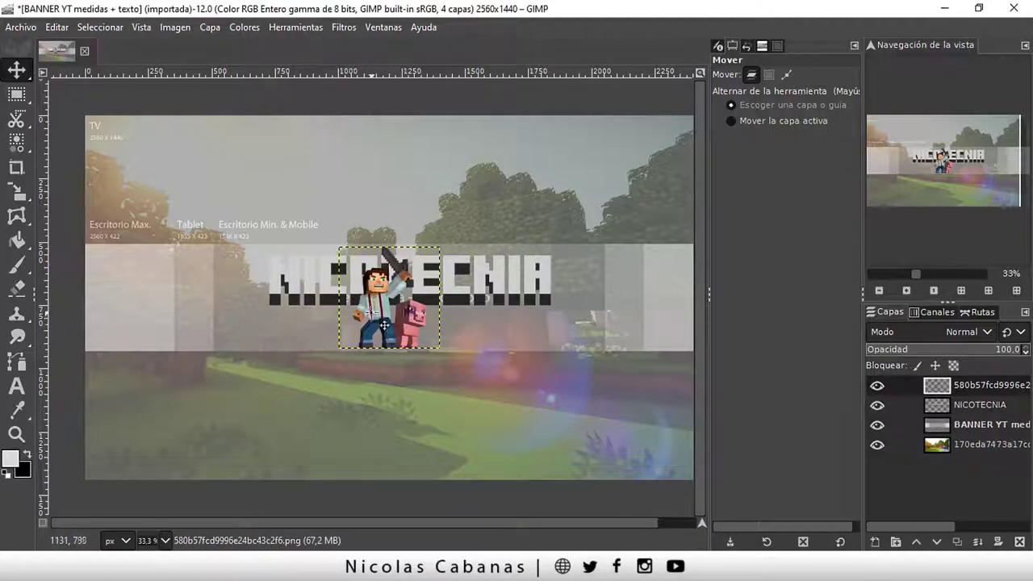
mouse_move(388, 314)
mouse_down()
mouse_move(241, 317)
mouse_move(252, 320)
mouse_up()
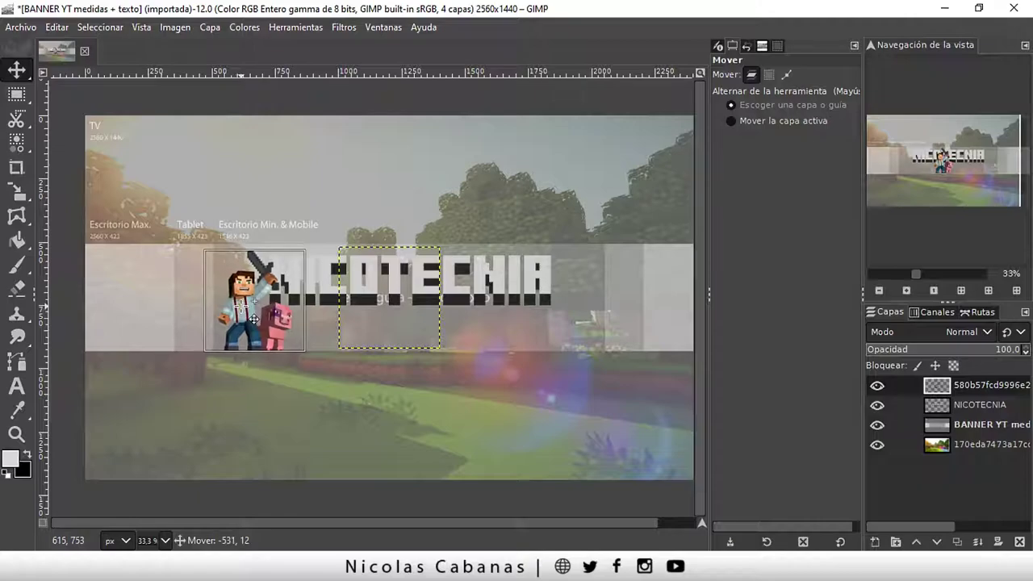
click(974, 403)
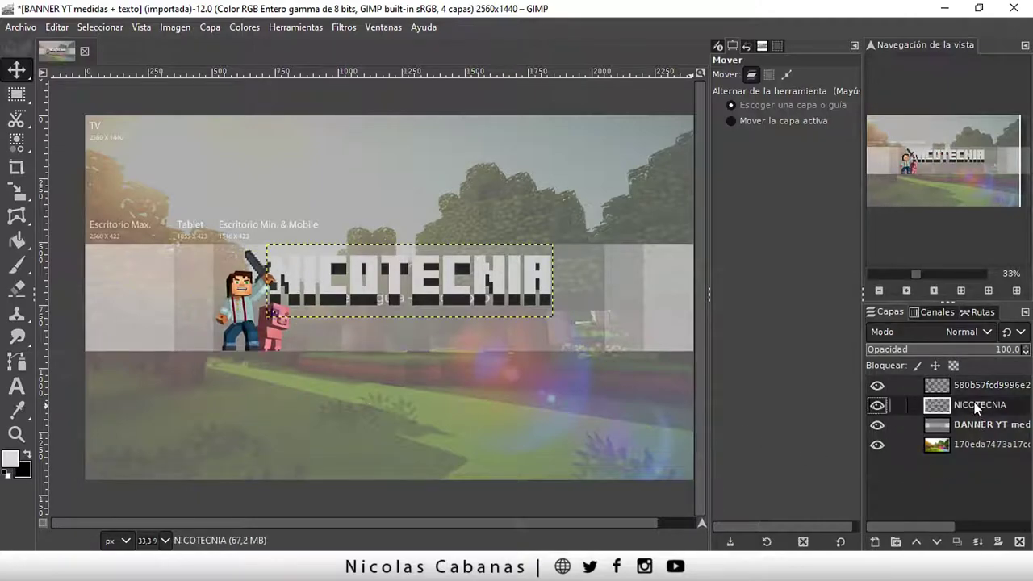
drag(431, 276, 478, 287)
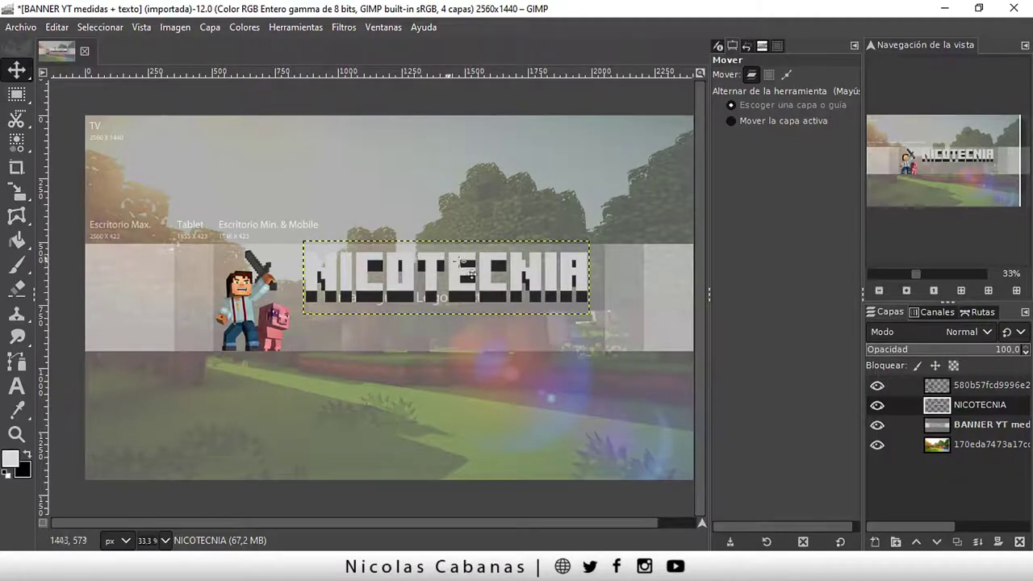
scroll(443, 264, up, 1)
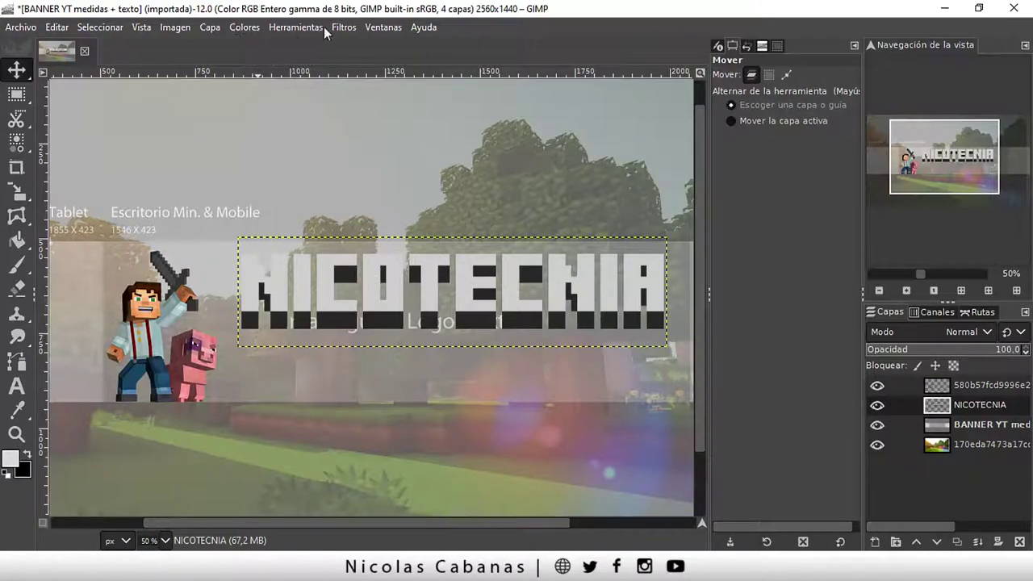
Step: Colorize the NICOTECNIA layer with purple 532b76
click(344, 29)
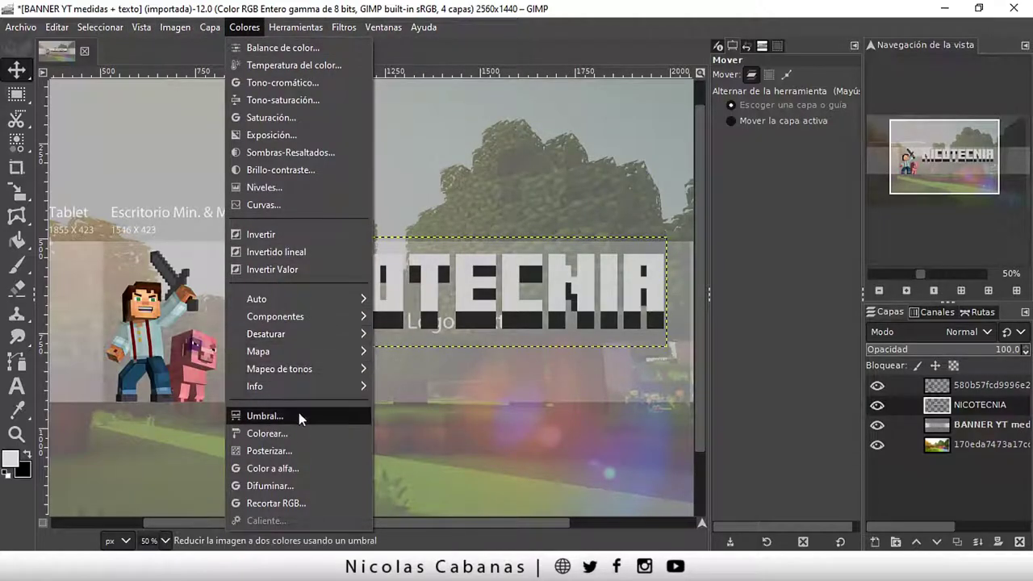
click(297, 432)
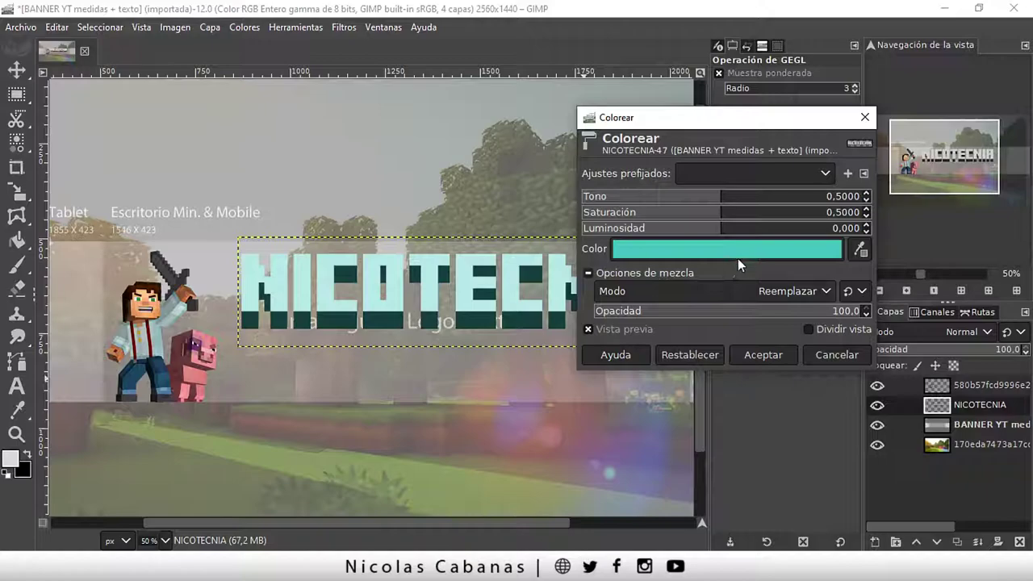
click(768, 251)
mouse_move(710, 225)
mouse_down()
mouse_move(671, 283)
mouse_move(696, 250)
mouse_move(706, 262)
mouse_move(706, 224)
mouse_move(663, 175)
mouse_move(710, 194)
mouse_move(684, 259)
mouse_up()
click(752, 211)
mouse_move(754, 211)
mouse_down()
mouse_move(748, 192)
mouse_move(748, 214)
mouse_move(705, 197)
mouse_move(695, 237)
mouse_move(664, 260)
mouse_move(703, 273)
mouse_move(697, 253)
mouse_up()
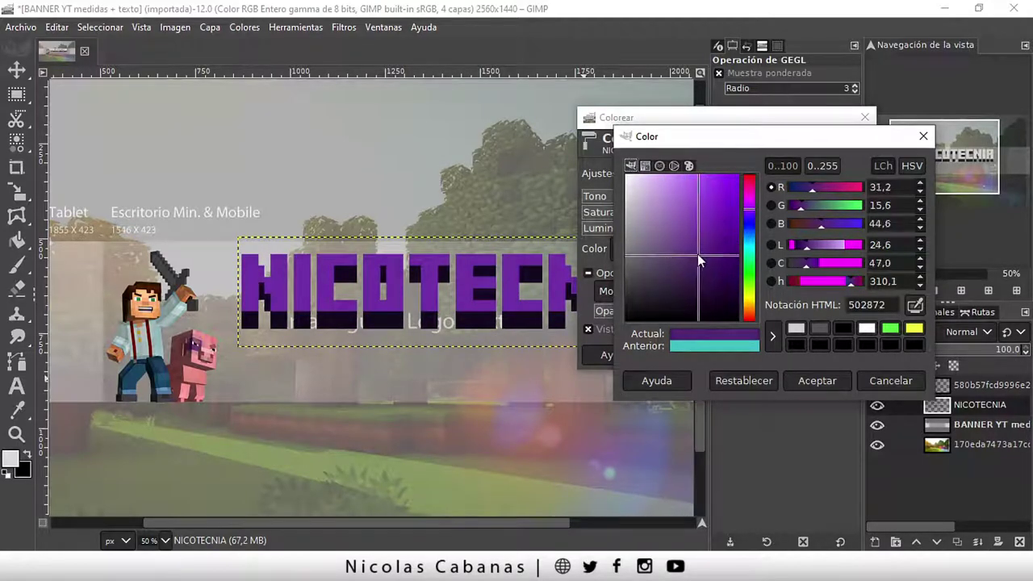
click(816, 377)
click(774, 357)
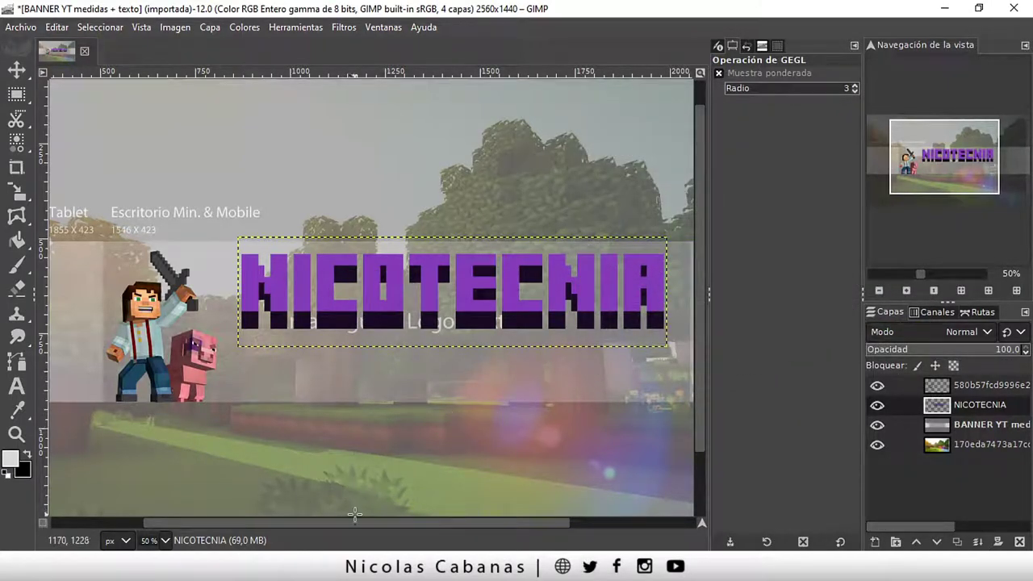
mouse_move(349, 522)
mouse_down()
mouse_move(428, 526)
mouse_move(352, 522)
mouse_move(238, 540)
mouse_move(404, 539)
mouse_up()
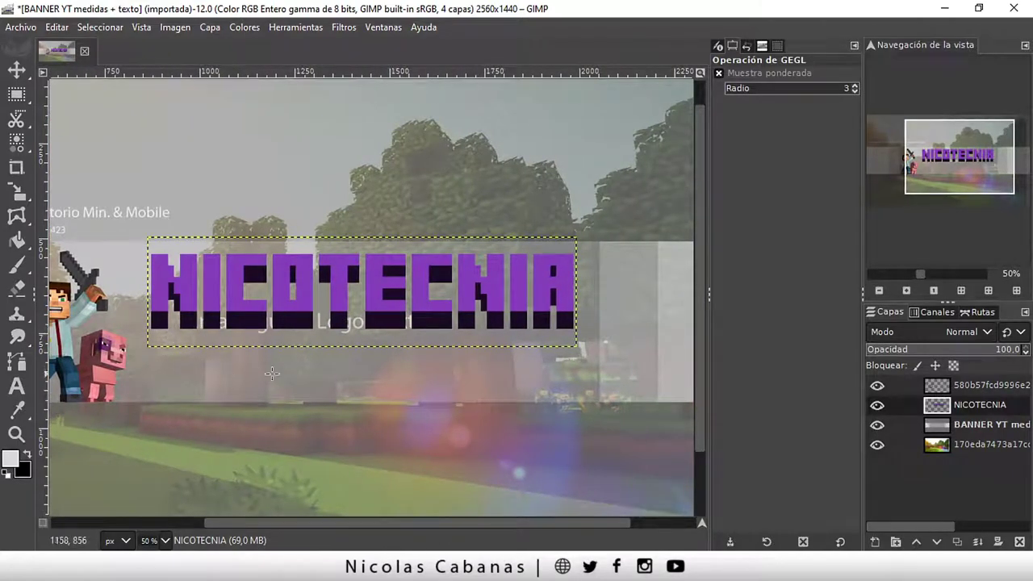
drag(474, 529, 424, 525)
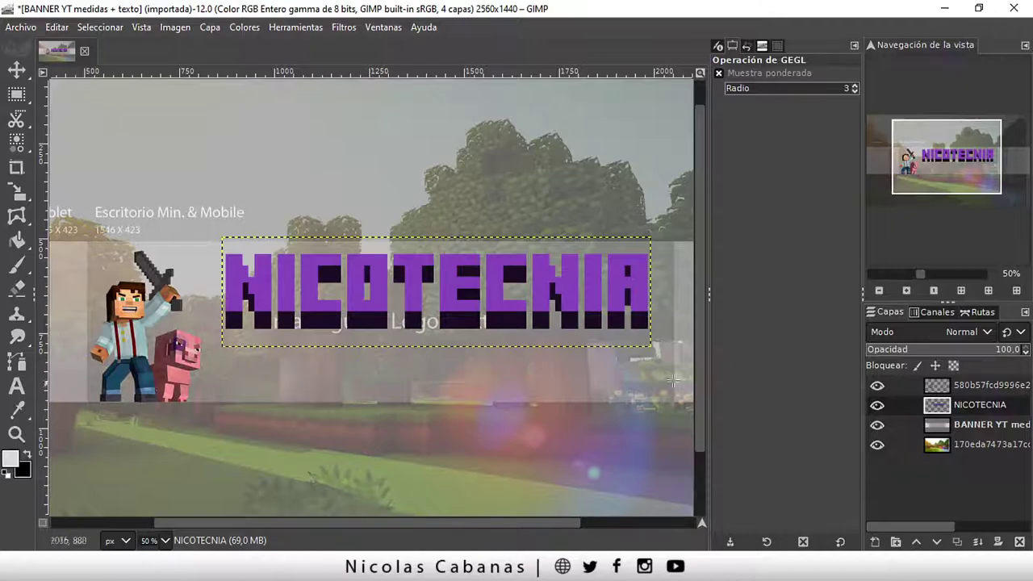
drag(532, 520, 556, 518)
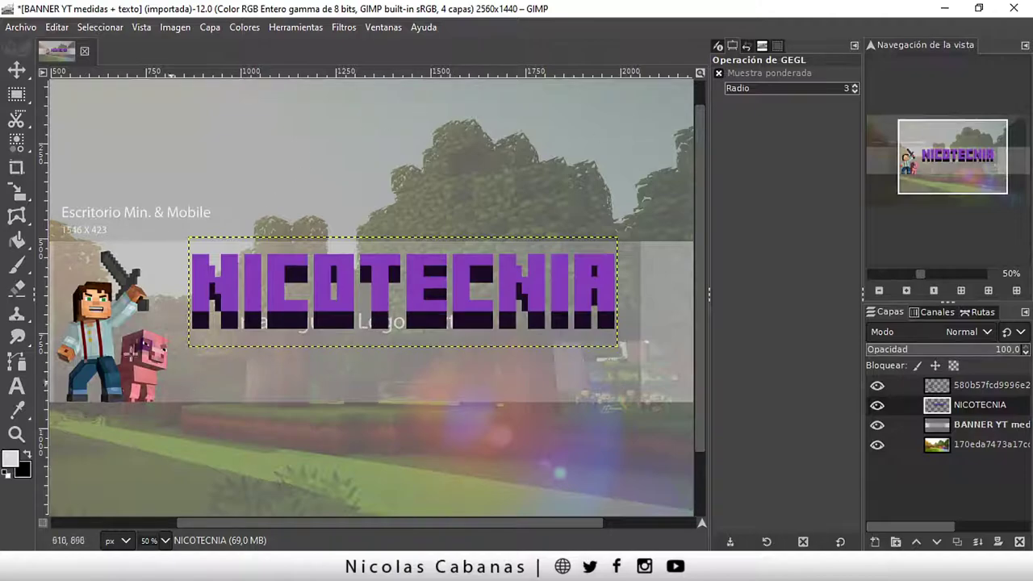
mouse_move(16, 94)
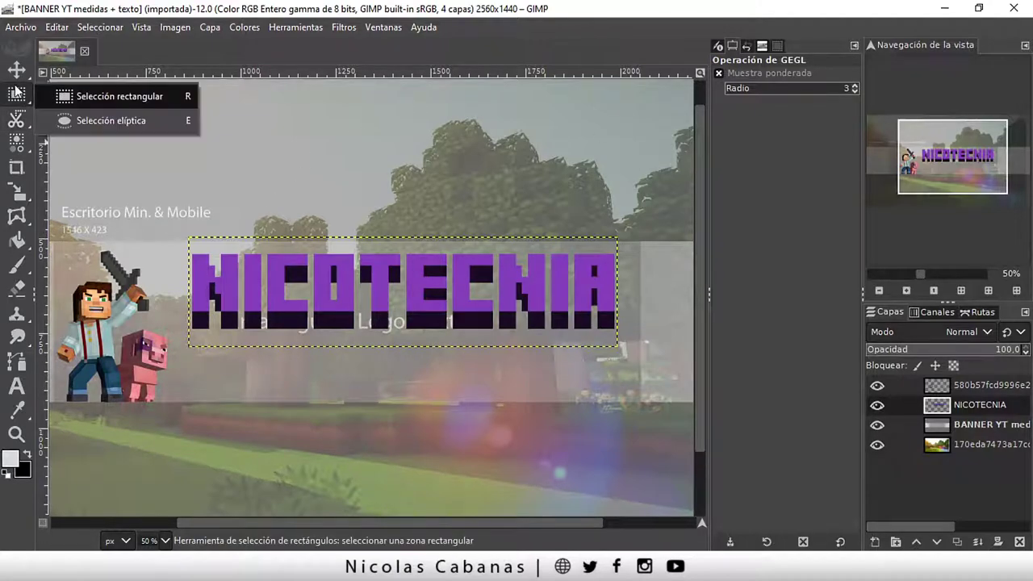
click(63, 99)
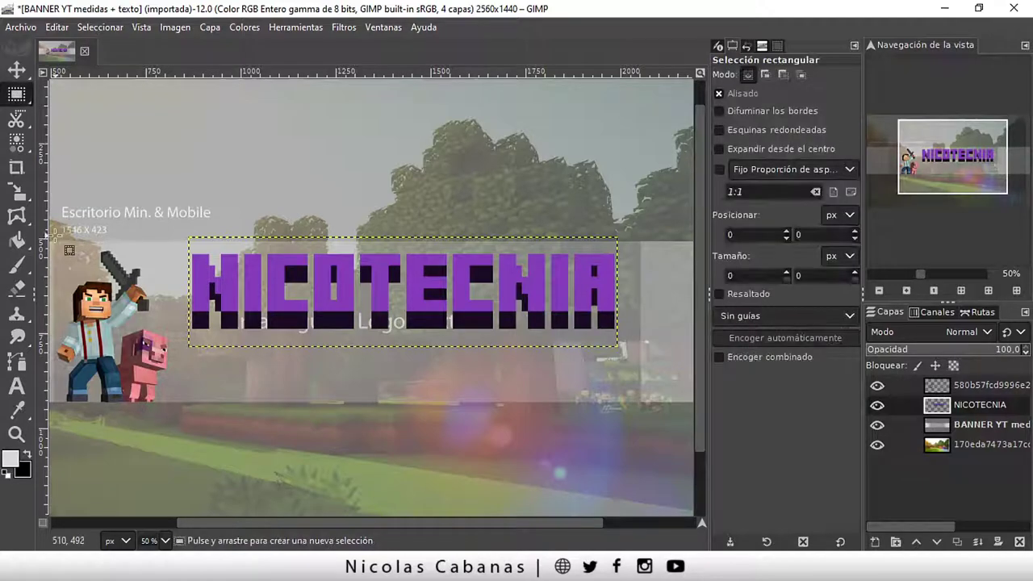
drag(54, 240, 640, 404)
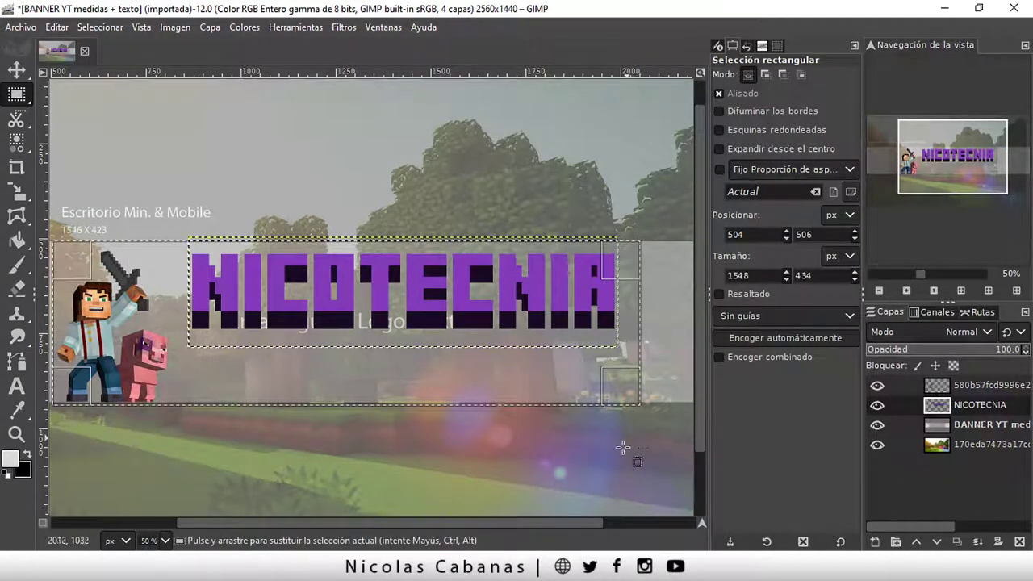
drag(548, 526, 532, 528)
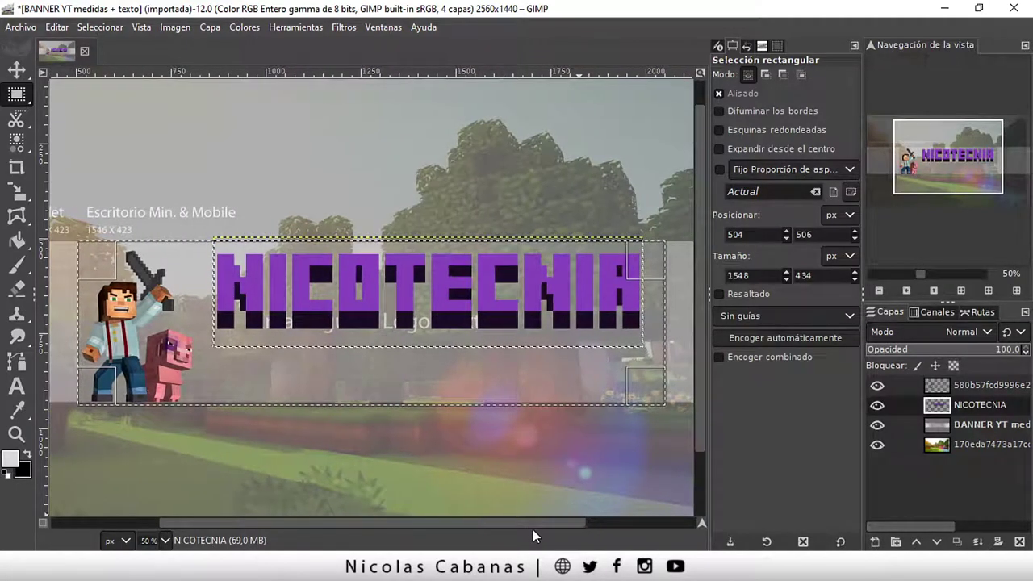
drag(531, 527, 538, 532)
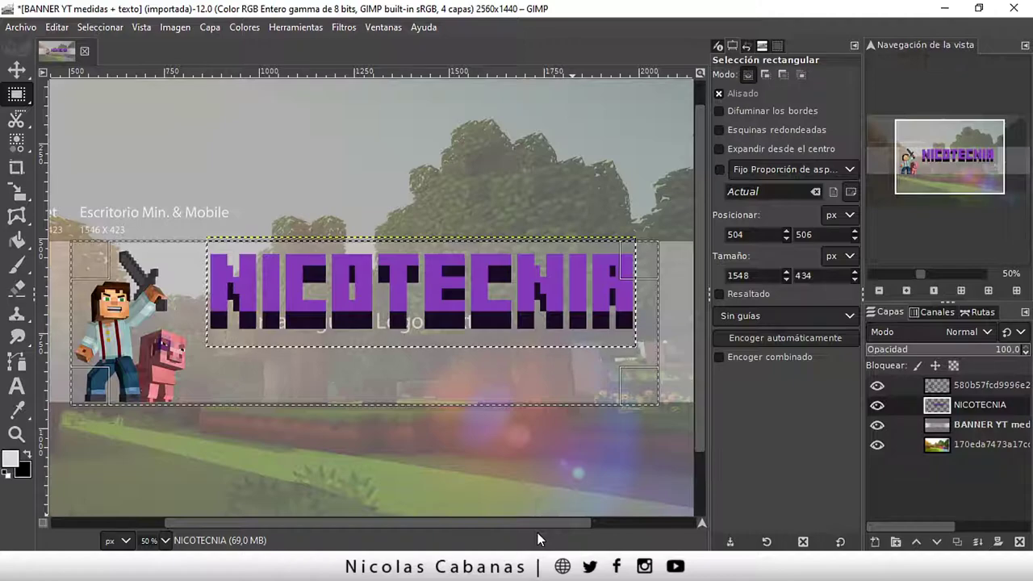
click(496, 432)
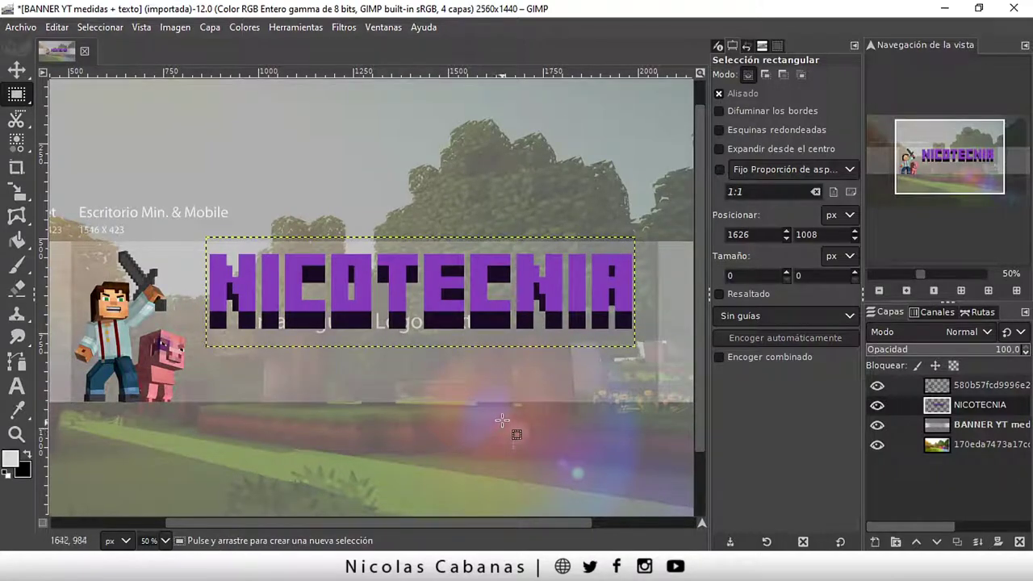
click(956, 440)
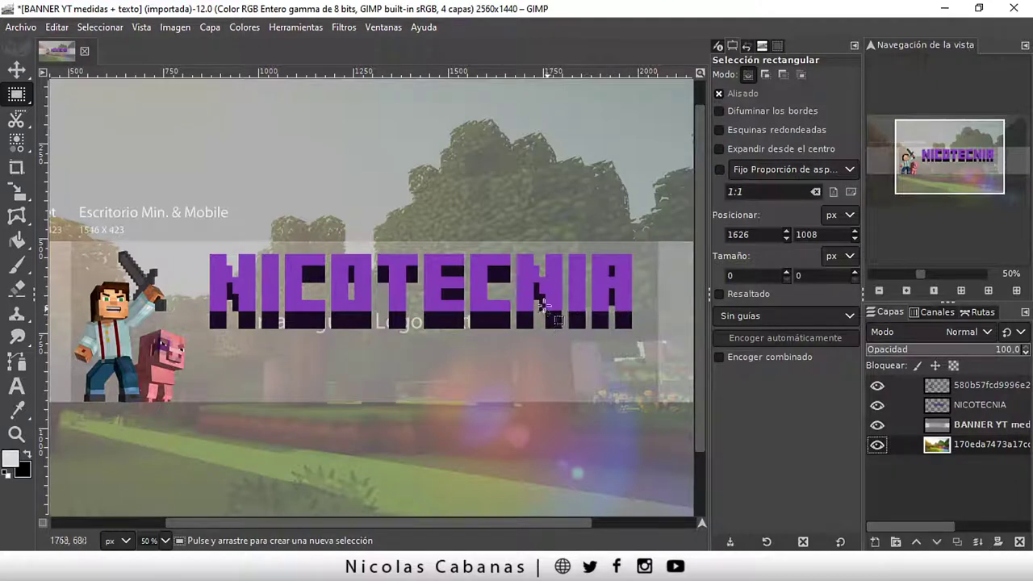
Step: Create a new text layer reading NICOTECNI= on the banner
key(t)
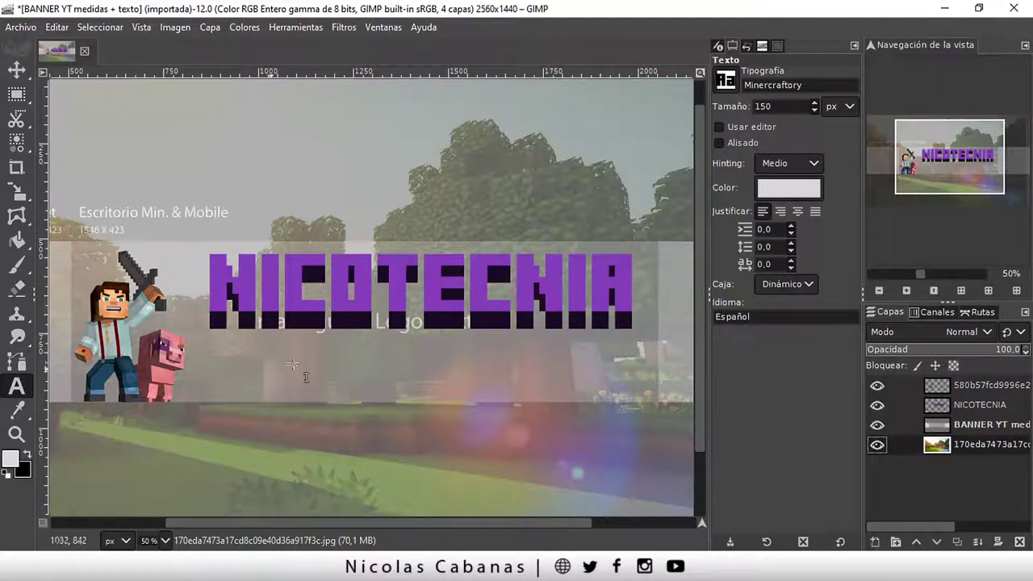
click(282, 380)
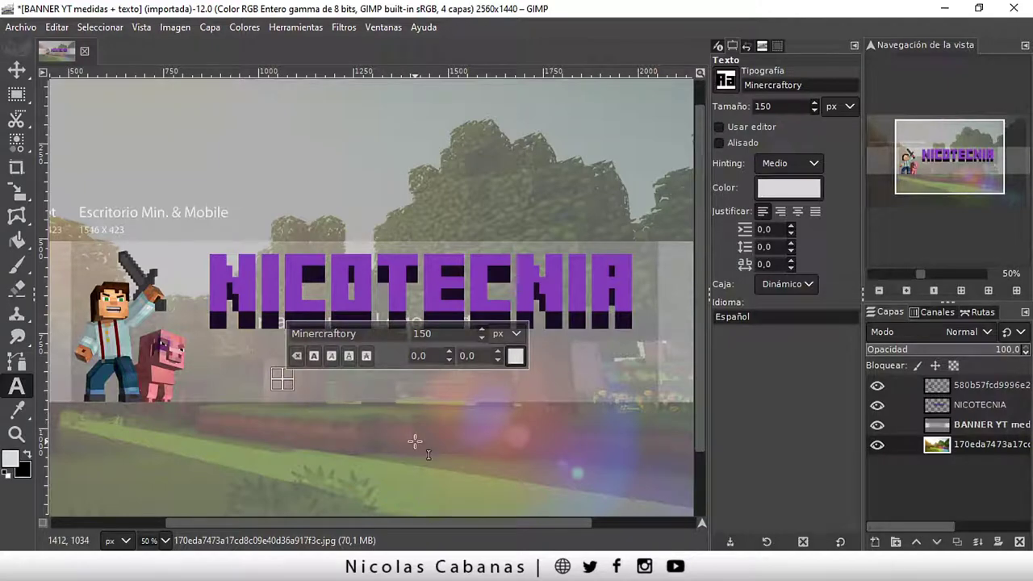
text(nicotecnia)
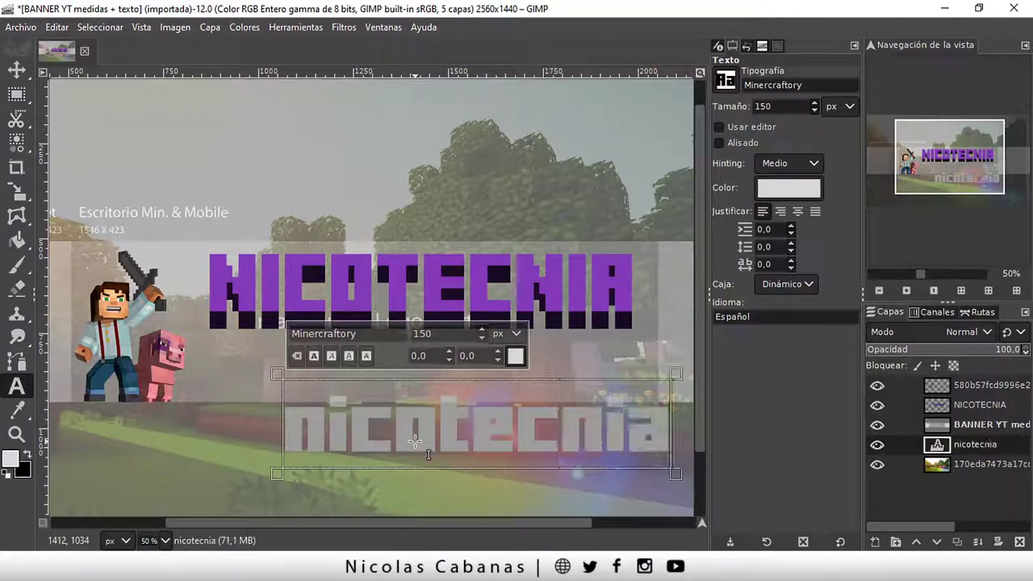
key(ctrl+a)
text(N)
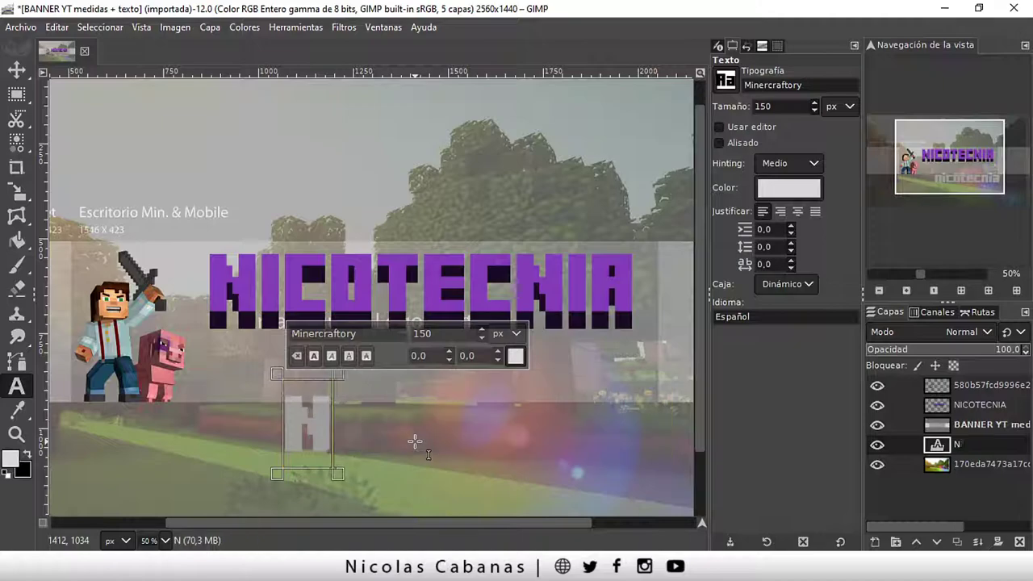
text(ICOTECNI)
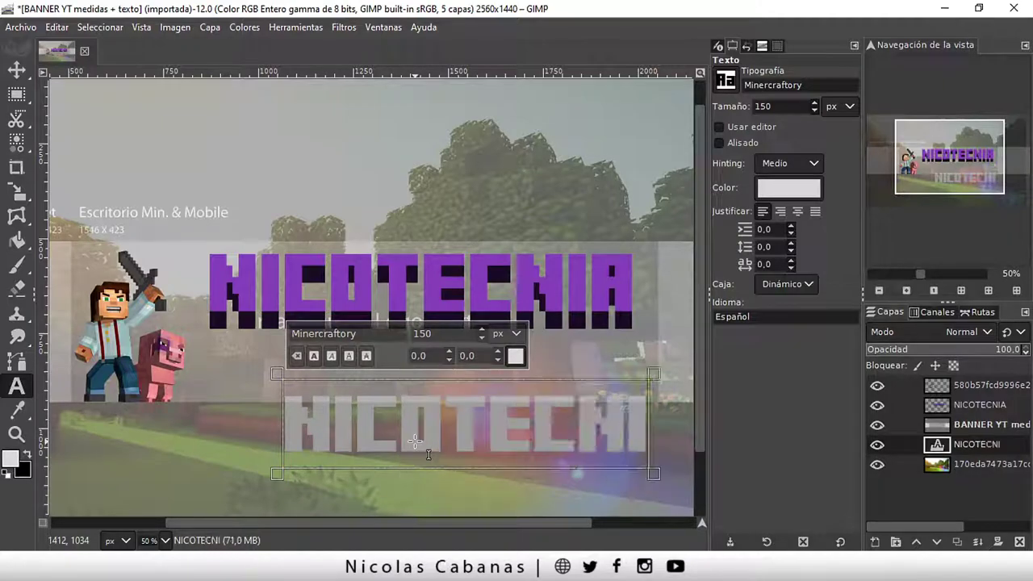
text(A)
key(BackSpace)
text(=)
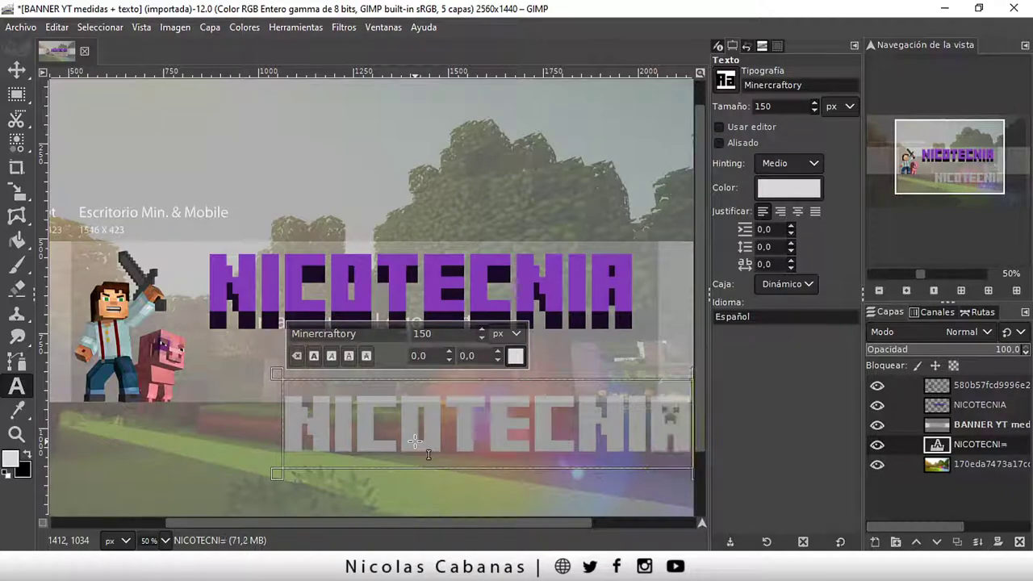
drag(506, 519, 547, 521)
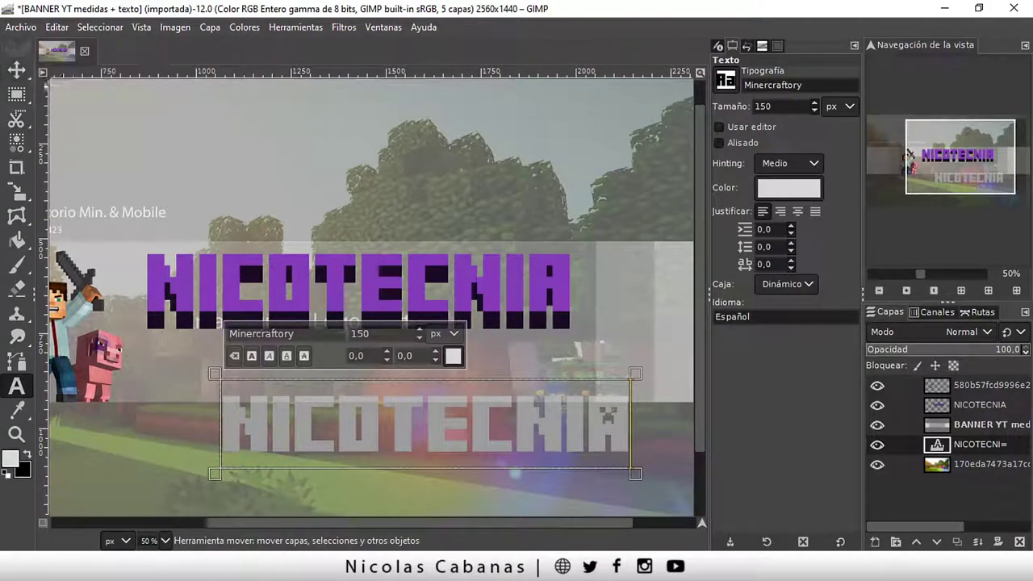
Step: Raise the new text layer above the banner template and place it just under the purple title
click(16, 70)
click(386, 406)
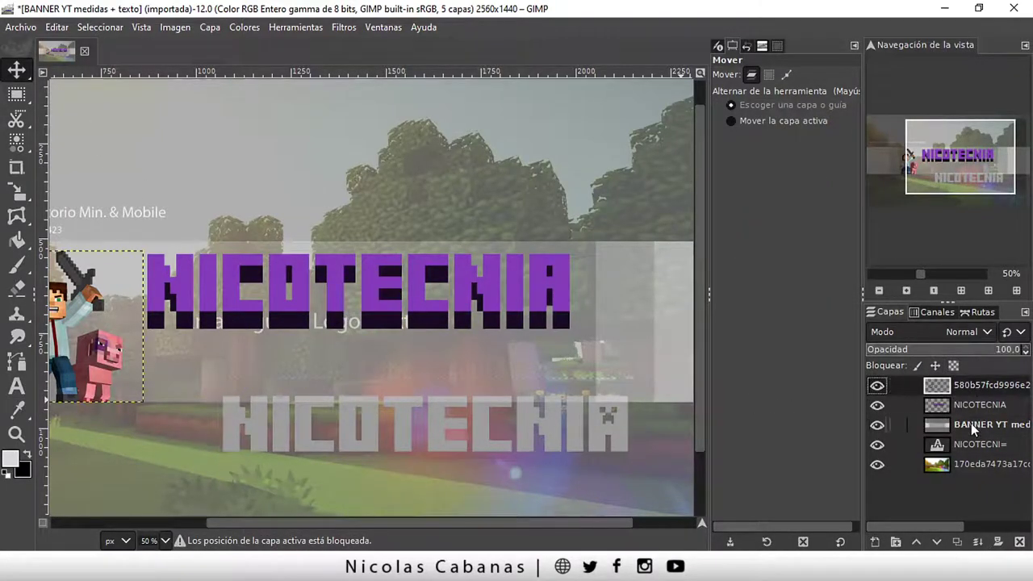
click(978, 443)
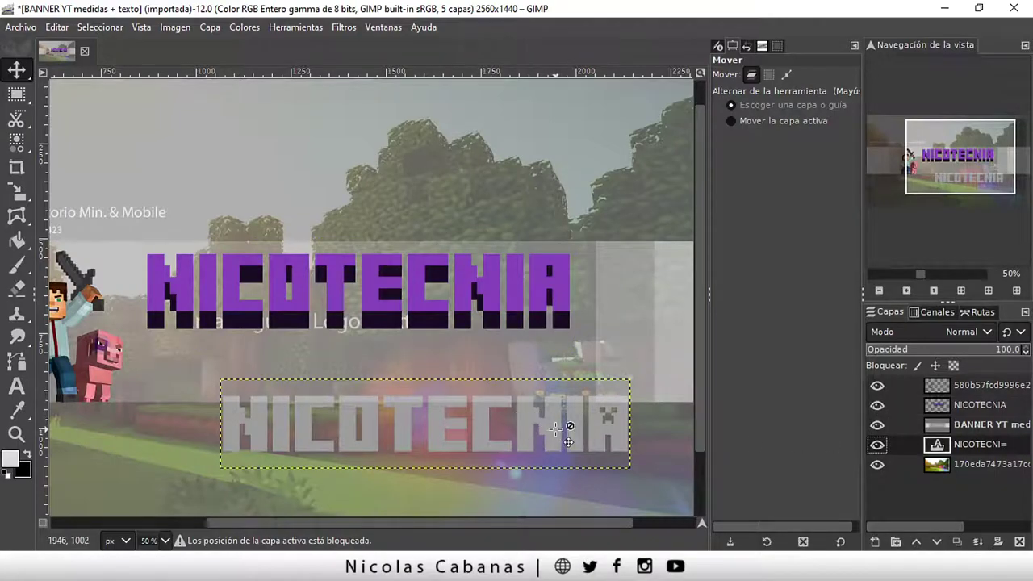
click(552, 424)
click(981, 462)
click(988, 445)
drag(986, 428, 986, 440)
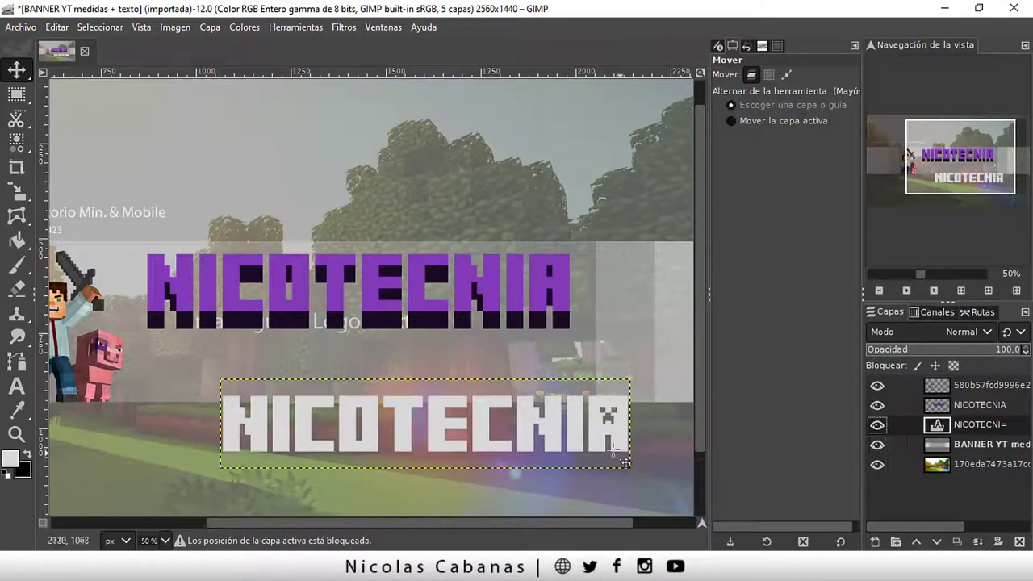
mouse_move(521, 432)
mouse_down()
mouse_move(502, 397)
mouse_move(534, 379)
mouse_up()
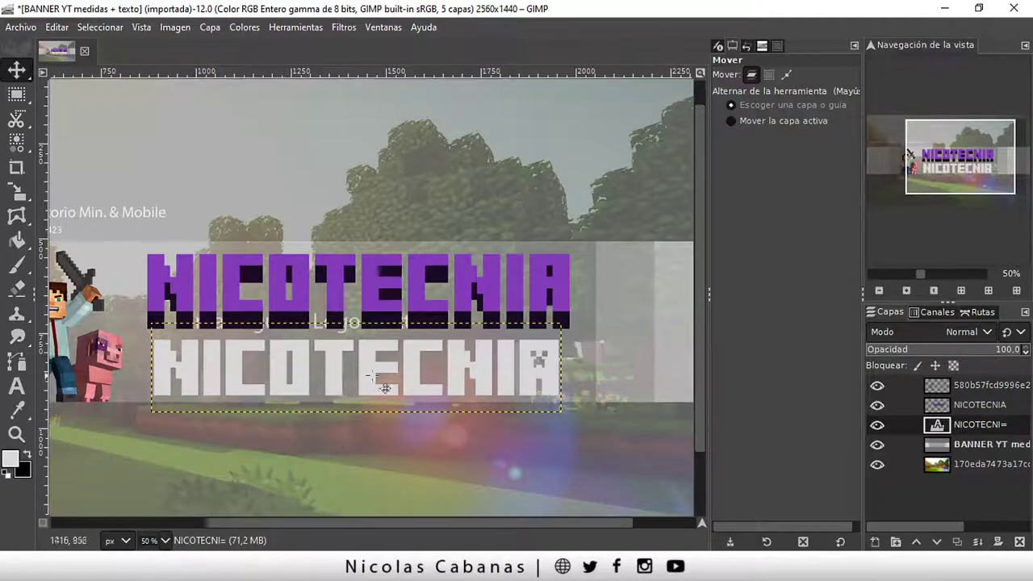
Step: Retype the text as G=AMER (creeper face in the A) and centre it under the title
key(t)
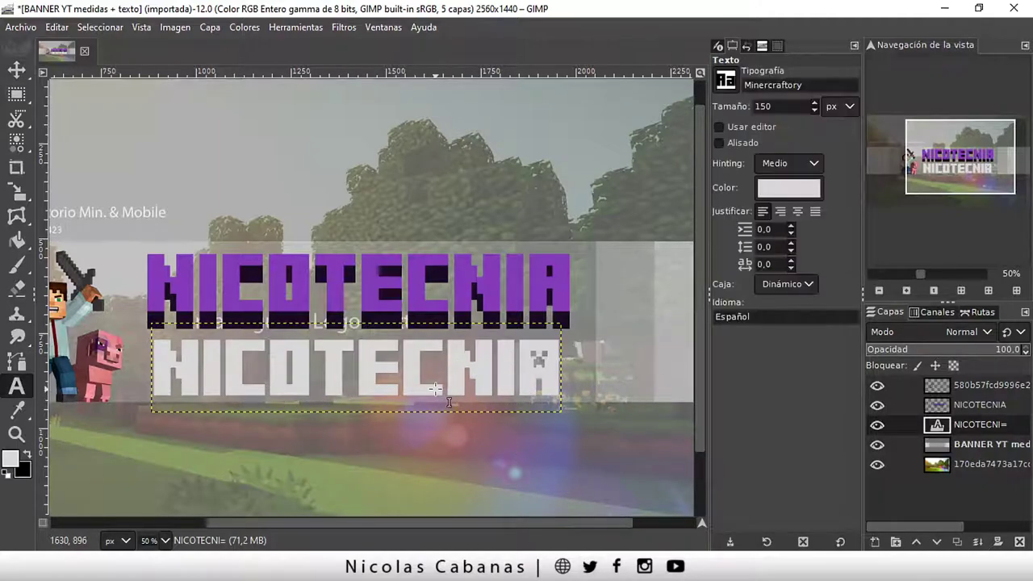
click(210, 382)
drag(210, 382, 561, 379)
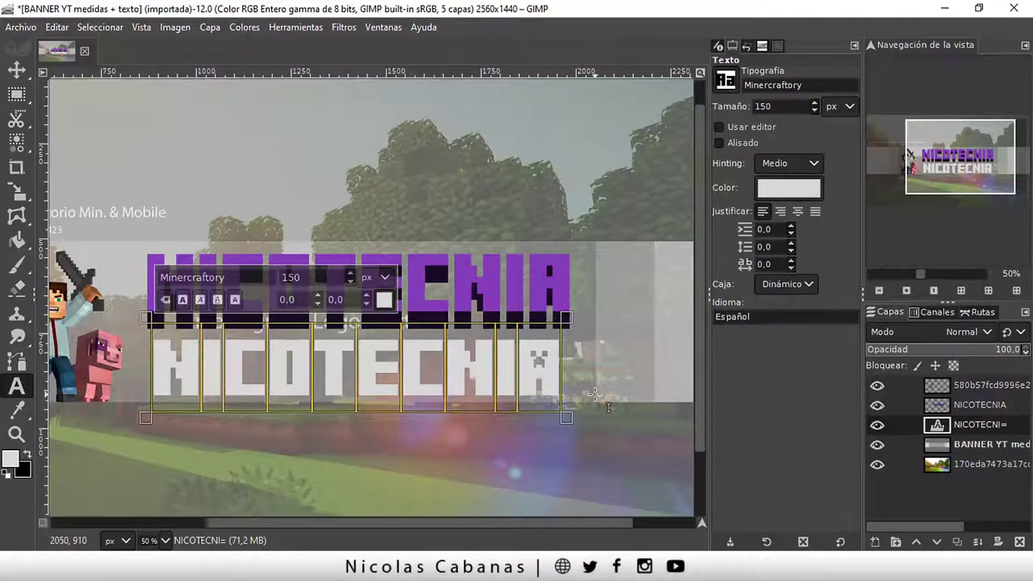
text(gamer)
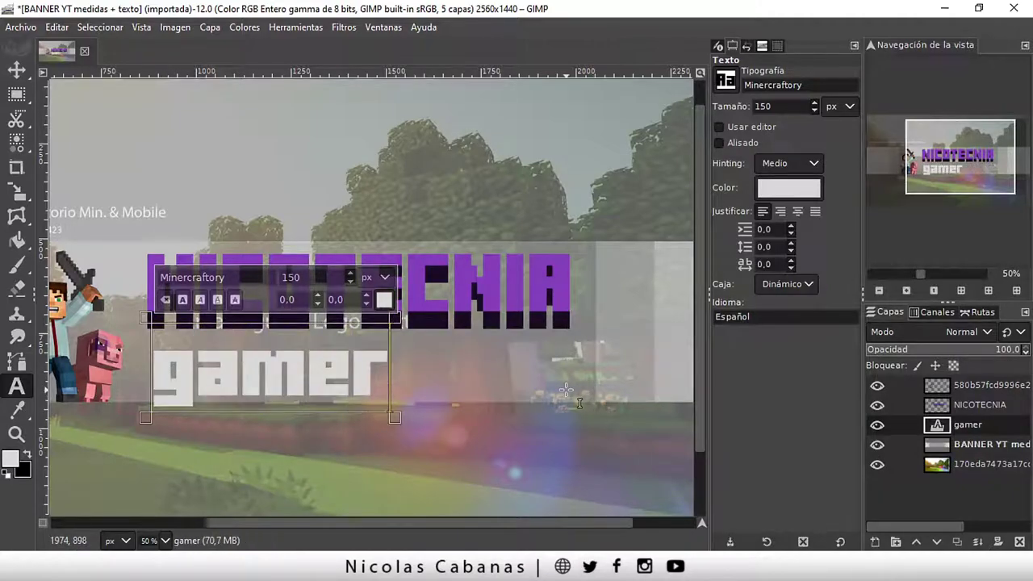
key(BackSpace)
key(BackSpace)
key(BackSpace)
key(BackSpace)
text(GAME)
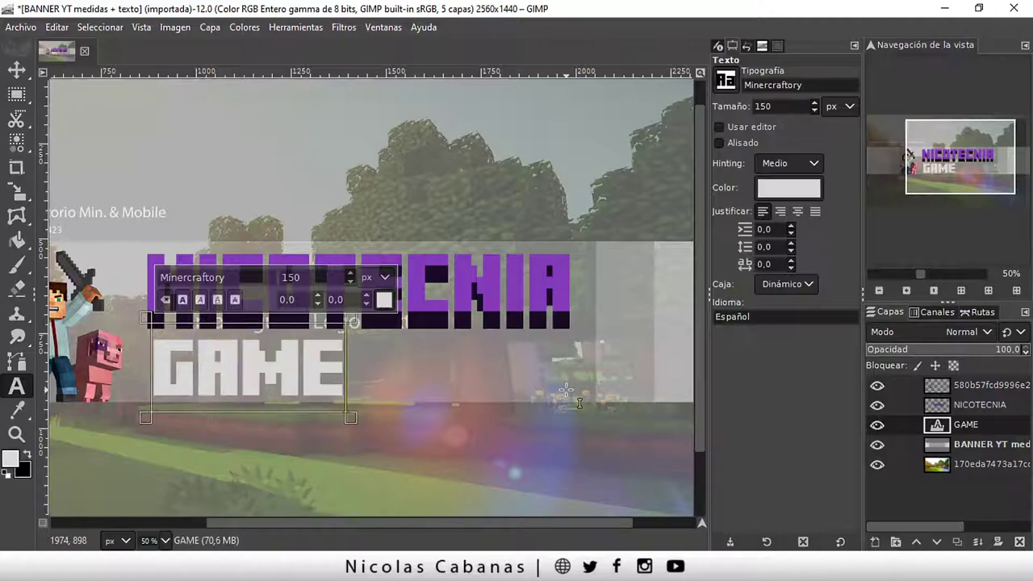
key(BackSpace)
key(BackSpace)
key(BackSpace)
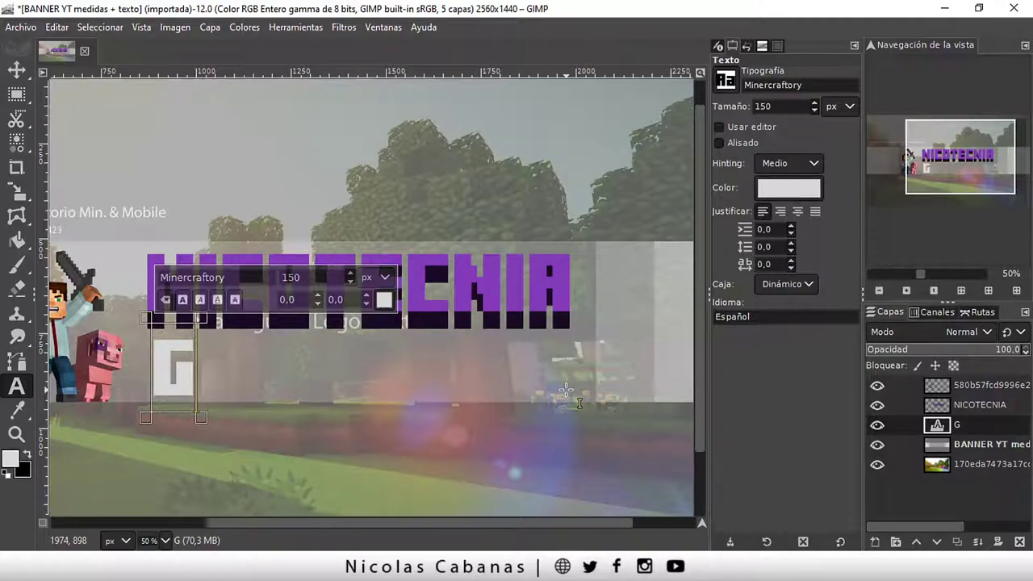
text(=AMER)
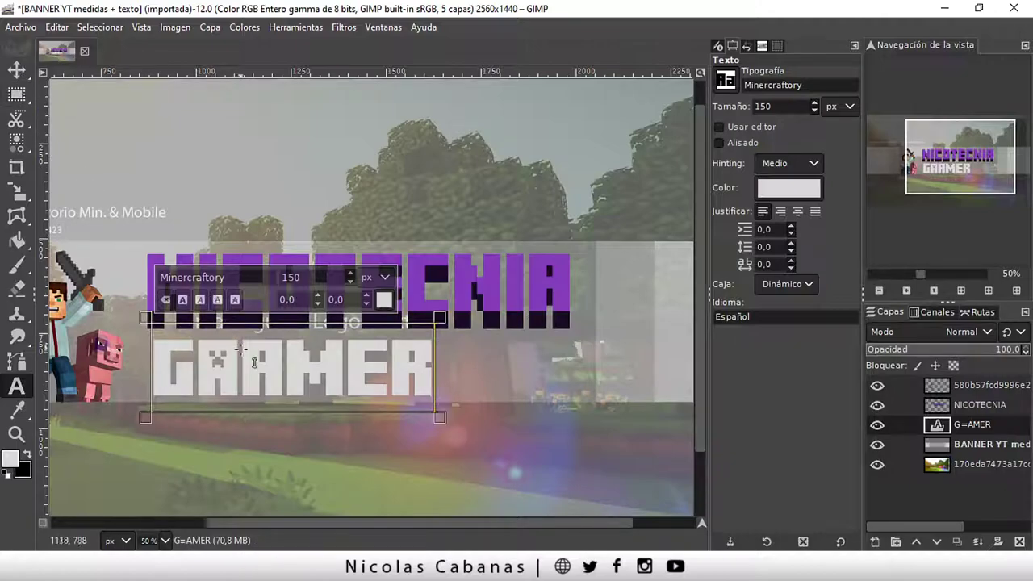
click(16, 70)
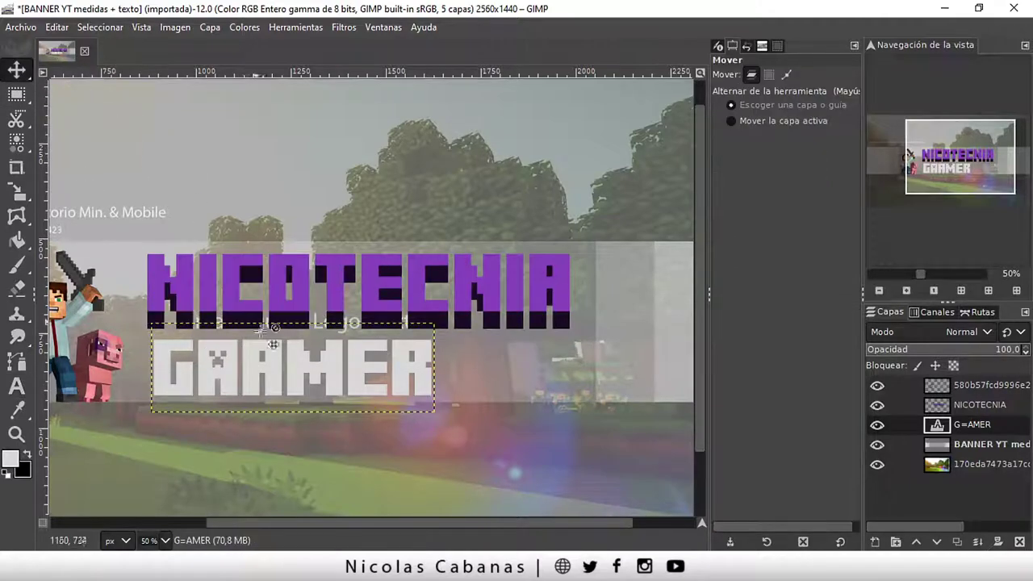
drag(282, 369, 345, 366)
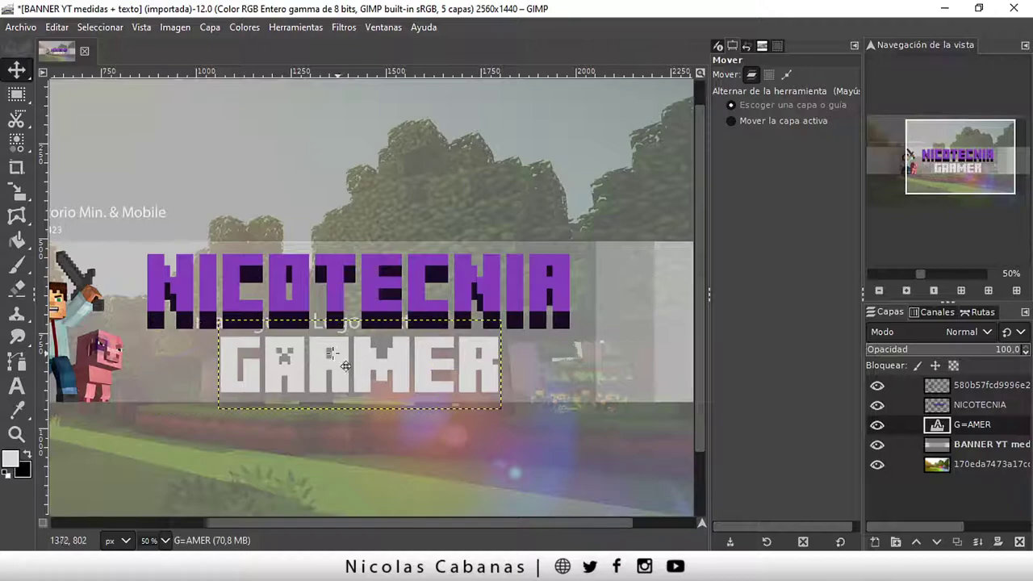
click(16, 386)
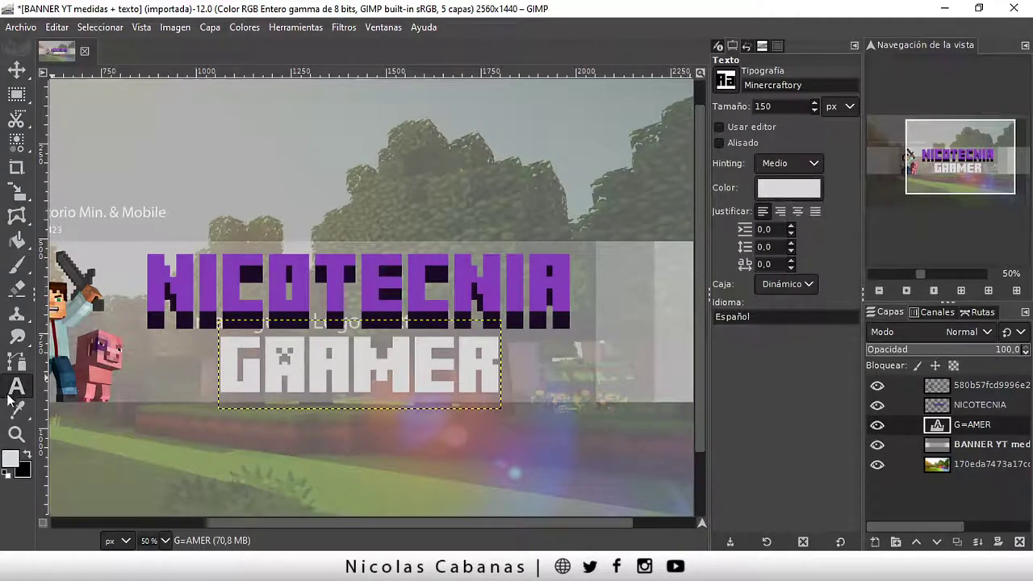
Step: Give the GAMER text a blue colour, then refine it to a slightly different blue
click(791, 188)
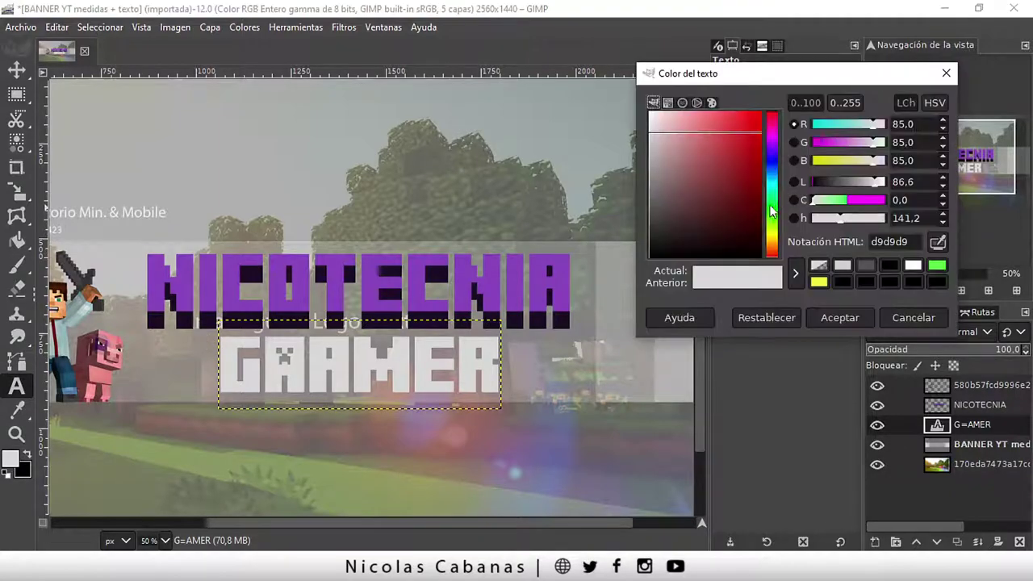
mouse_move(757, 172)
mouse_down()
mouse_move(746, 157)
mouse_move(759, 114)
mouse_up()
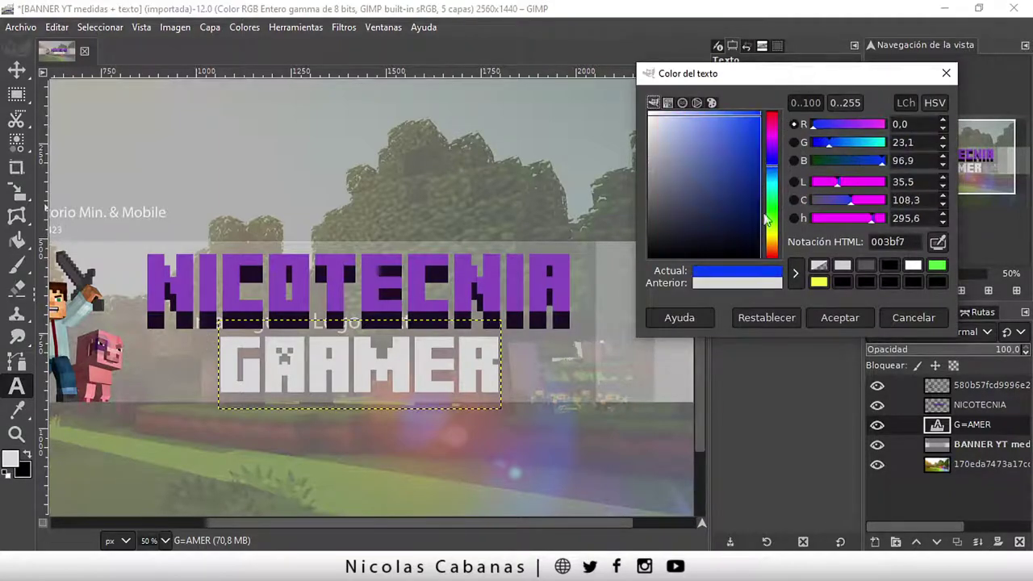
click(835, 314)
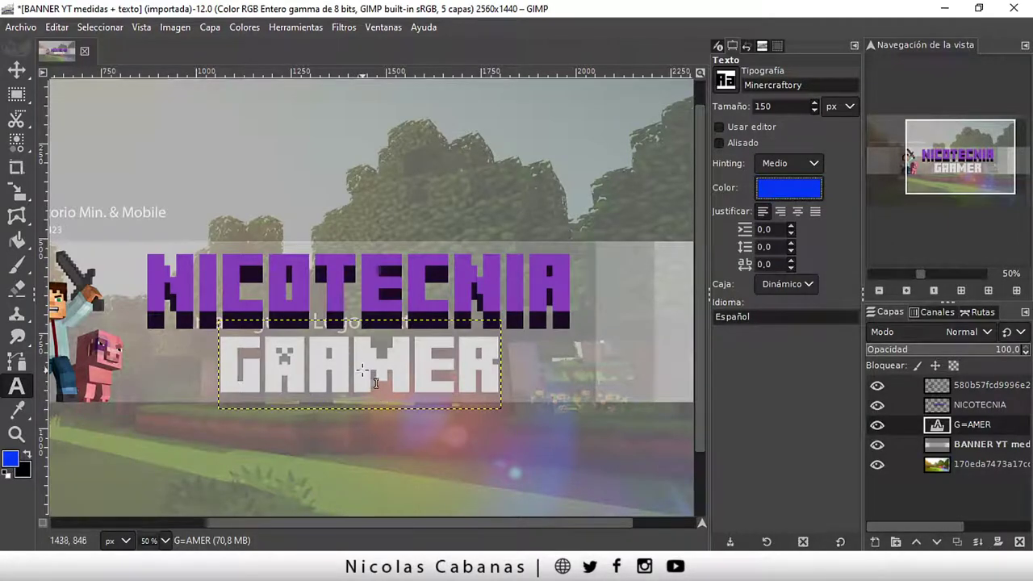
scroll(366, 374, up, 2)
scroll(370, 379, down, 1)
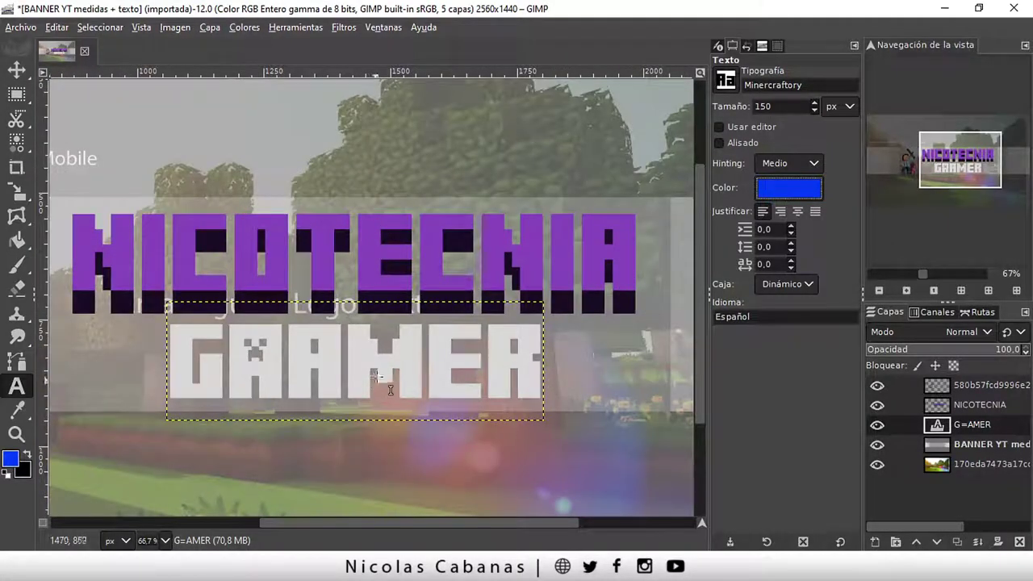
scroll(375, 376, down, 2)
scroll(366, 374, up, 1)
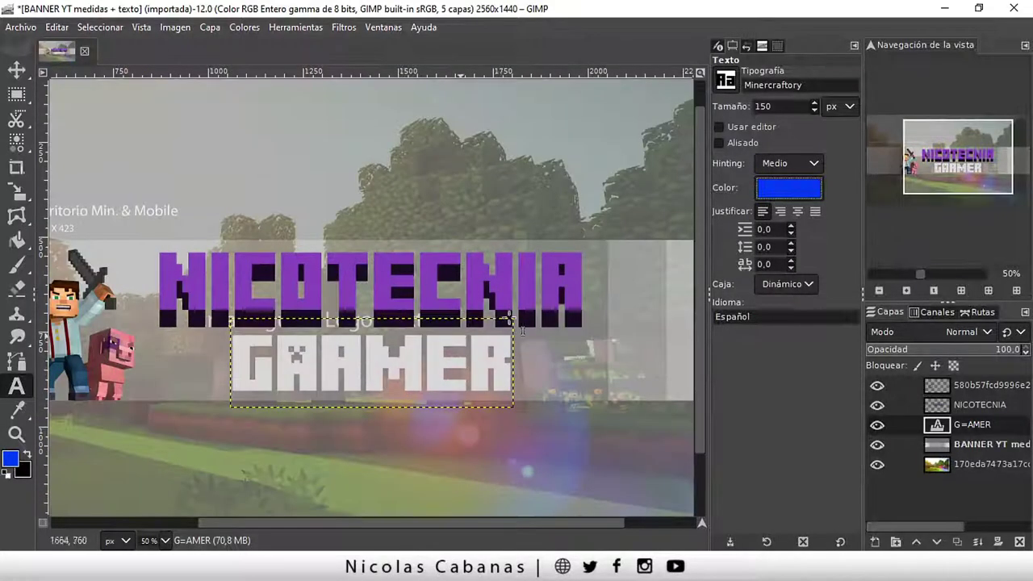
click(796, 190)
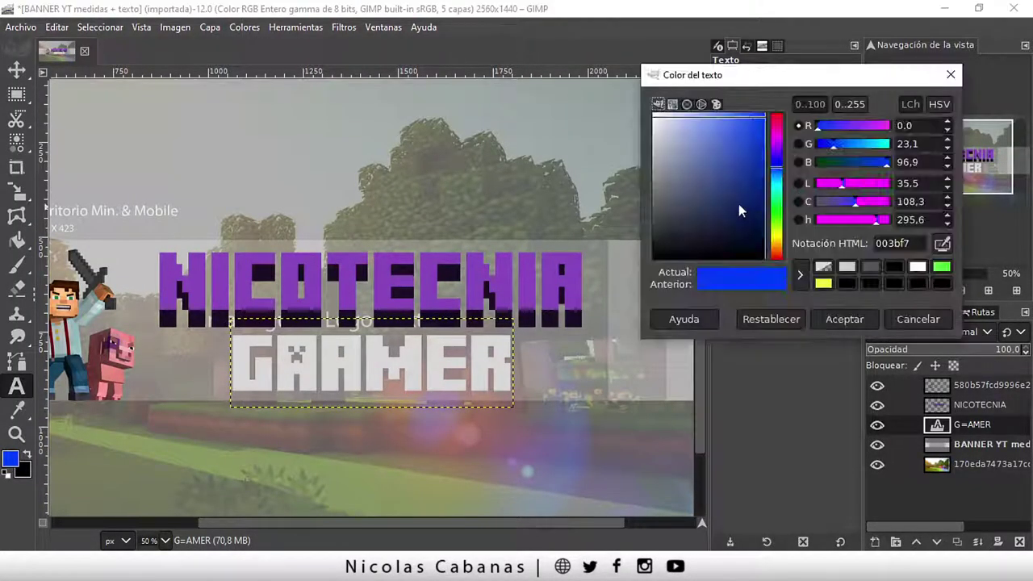
drag(737, 203, 756, 129)
click(851, 320)
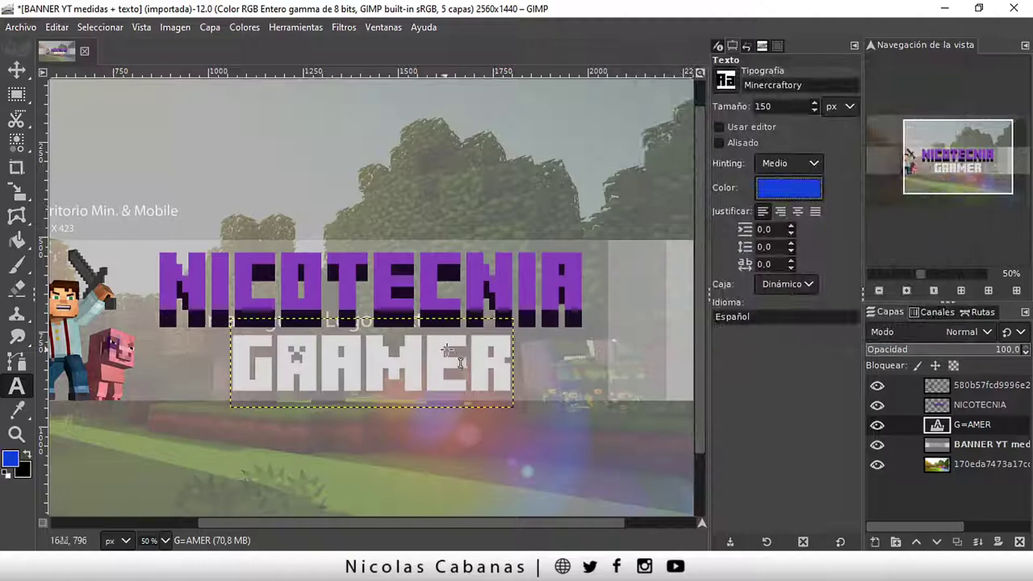
Step: Recolour selected GAMER letters bright blue from the on-canvas text toolbar
click(451, 366)
key(Left)
key(Left)
key(Left)
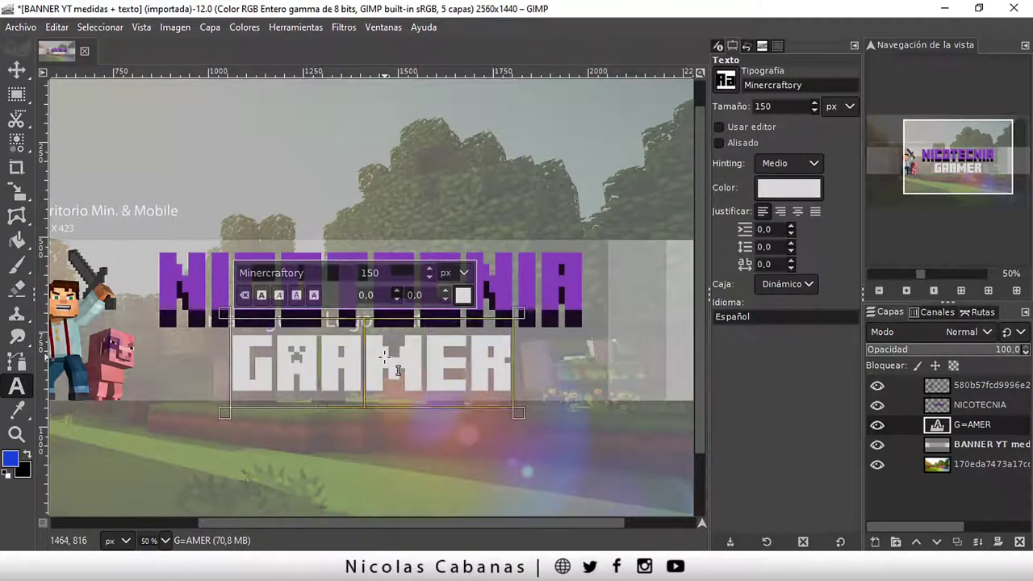
key(Left)
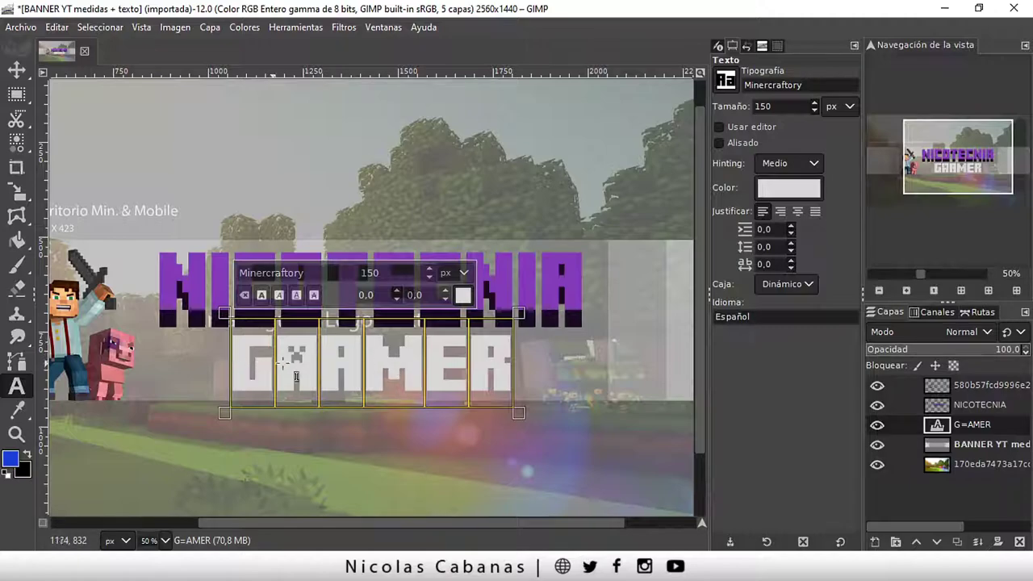
click(462, 295)
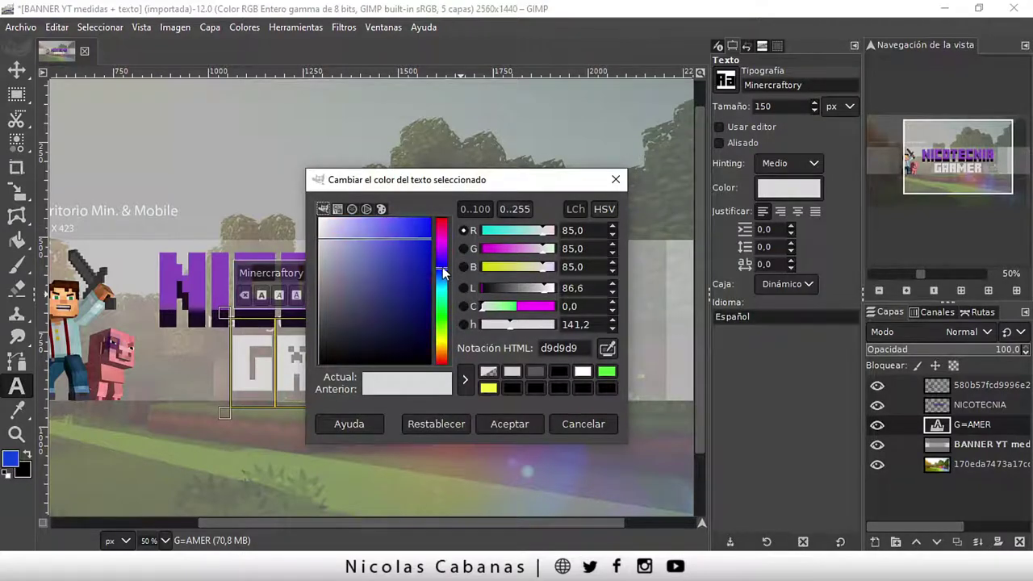
drag(429, 227, 431, 218)
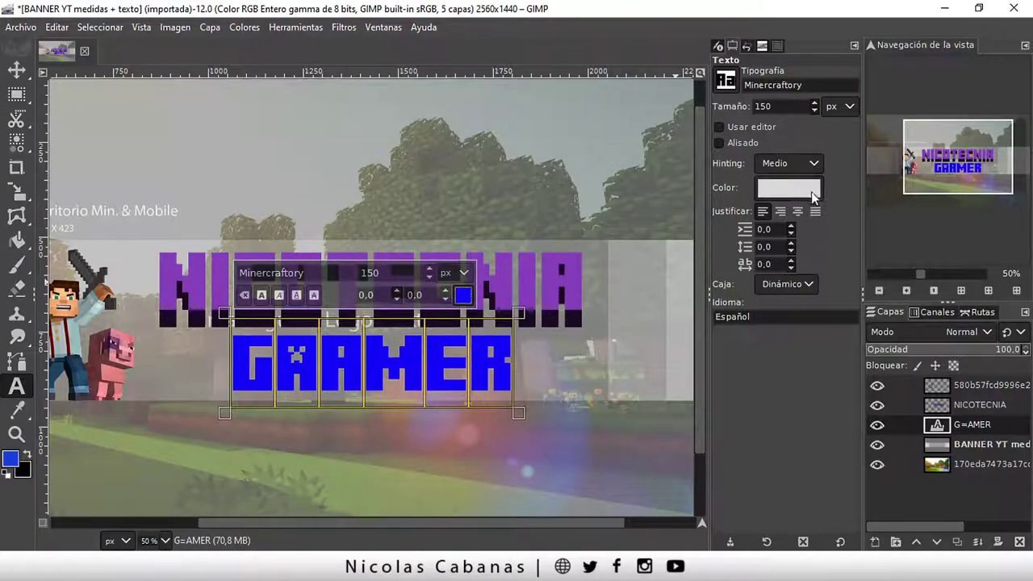
click(365, 367)
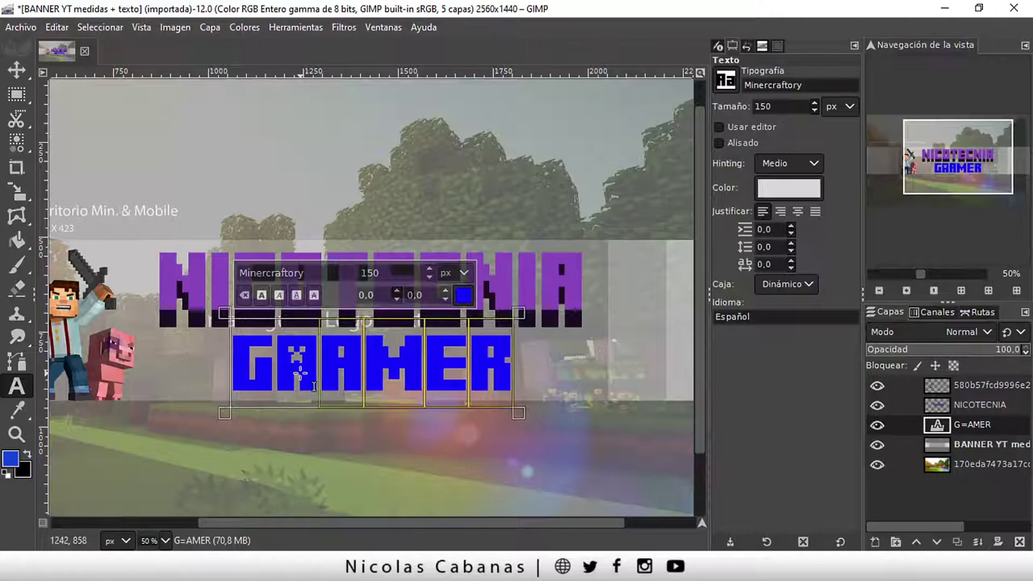
Step: Recolour all of the GAMER text light sky blue 0fa0f7
key(ctrl+a)
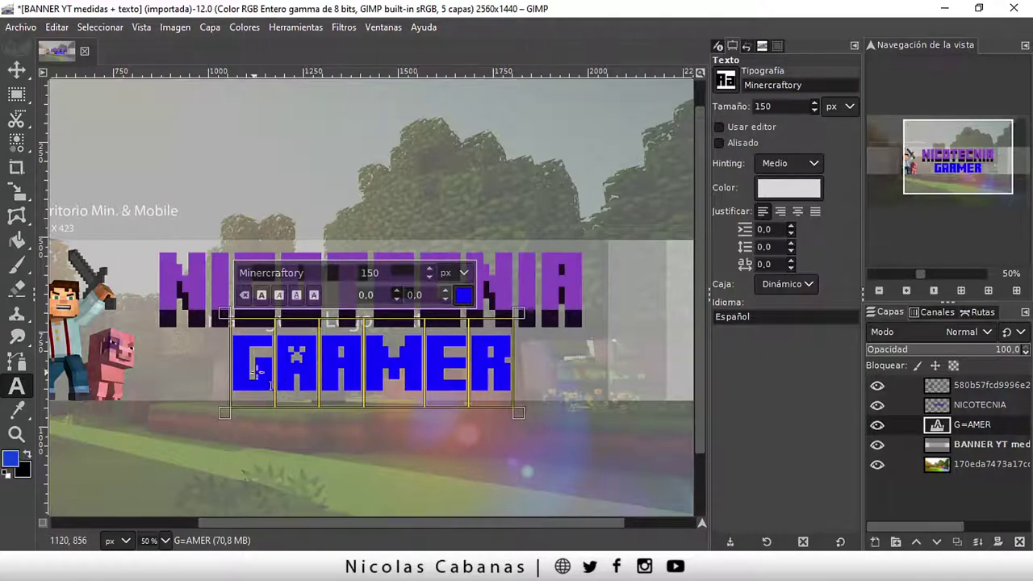
click(463, 295)
drag(454, 277, 452, 318)
click(428, 266)
click(452, 281)
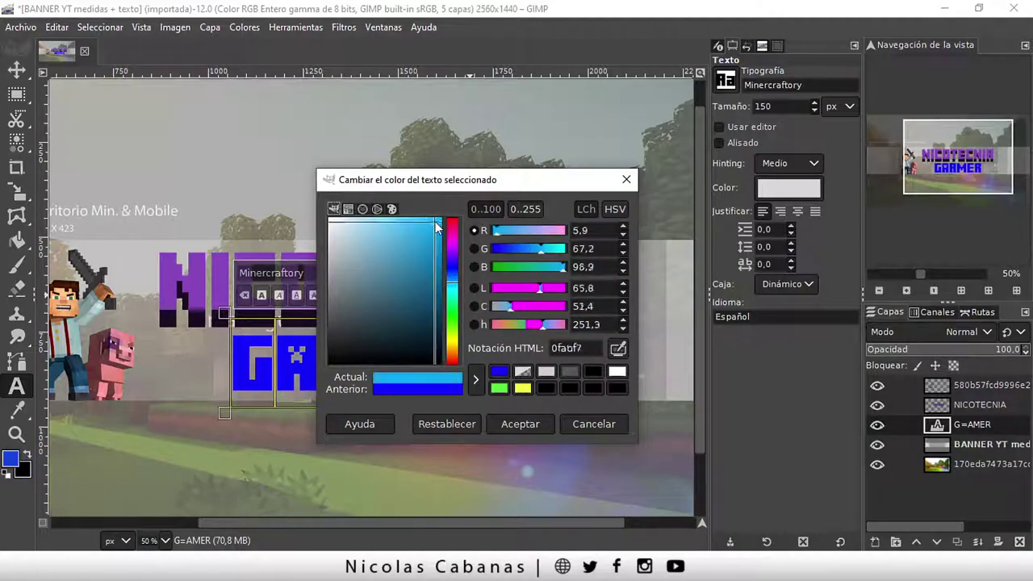
click(519, 424)
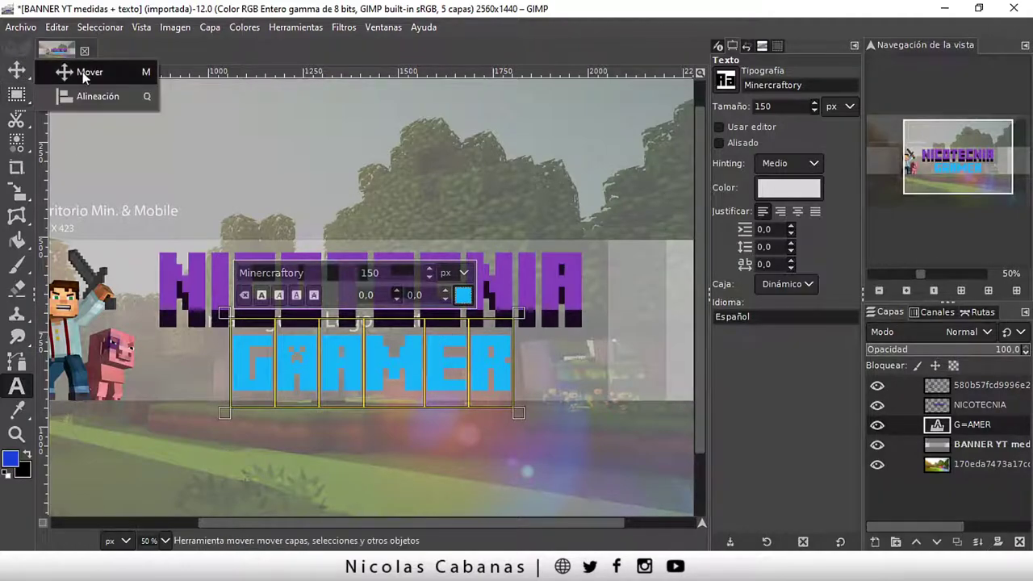
Step: Nudge the GAMER text slightly to the right with the Move tool
click(80, 71)
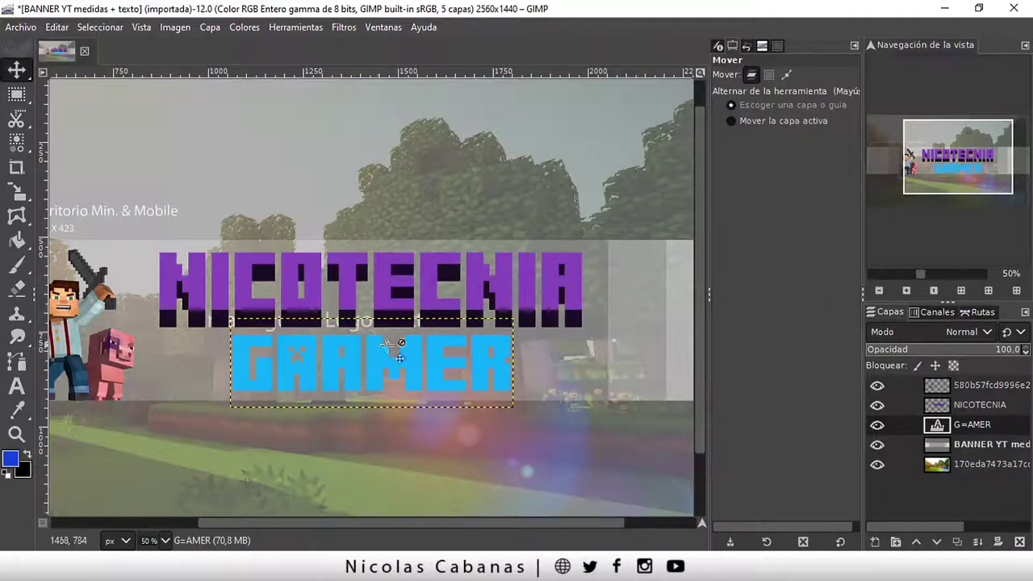
drag(373, 355, 389, 355)
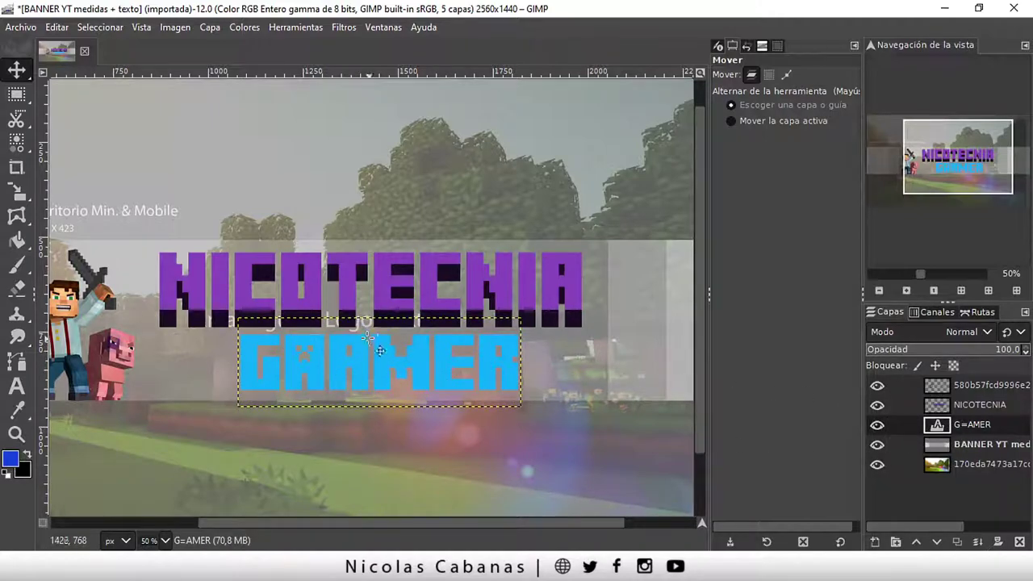
scroll(311, 307, down, 1)
scroll(311, 306, down, 1)
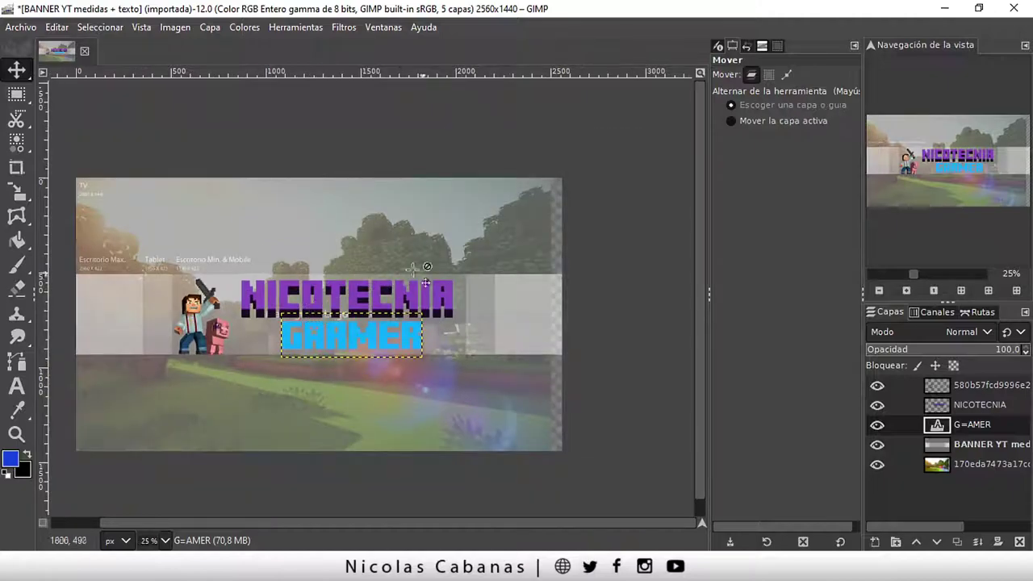
Step: Hide the BANNER YT measurement overlay layer
click(878, 445)
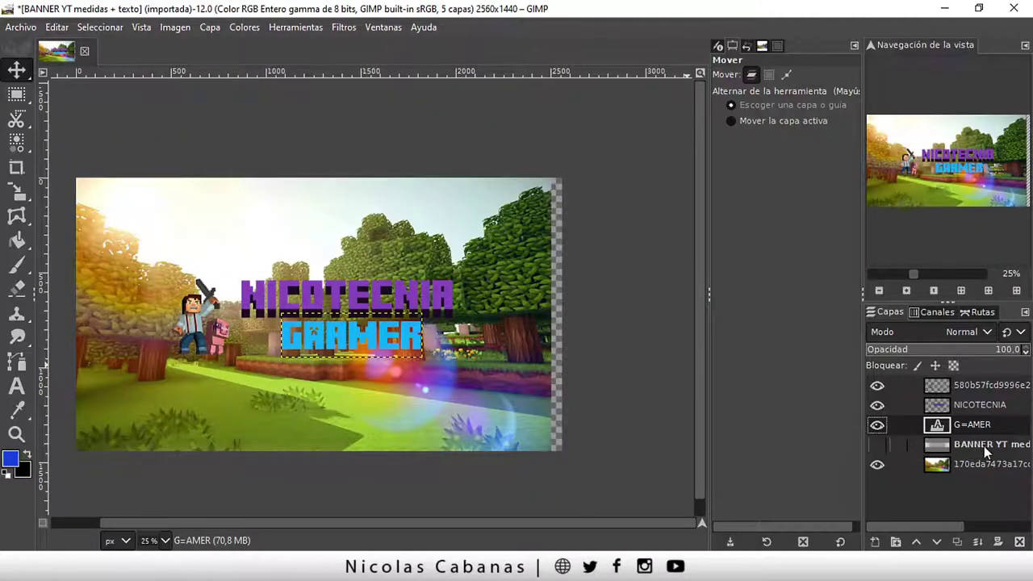
click(990, 446)
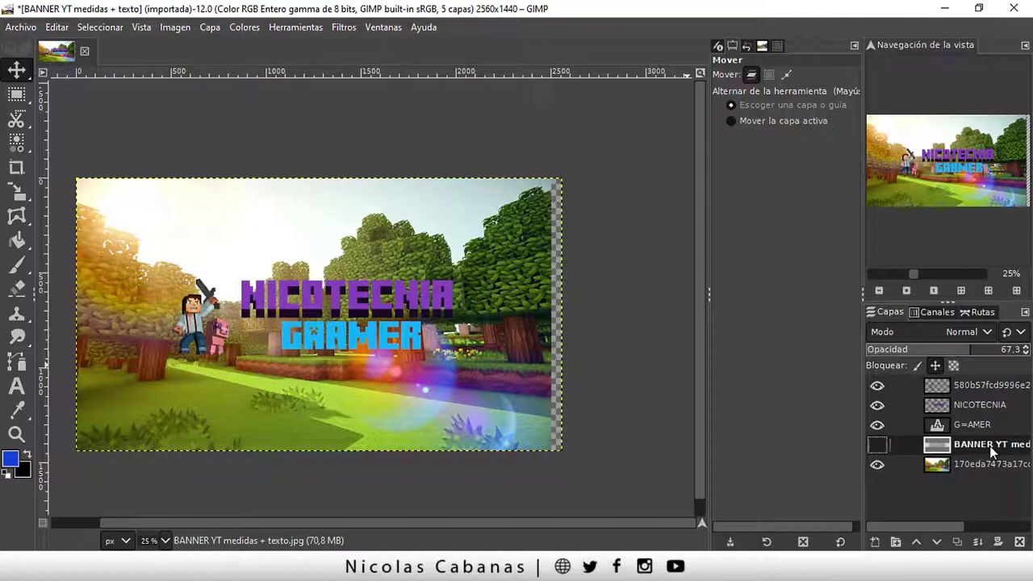
click(878, 445)
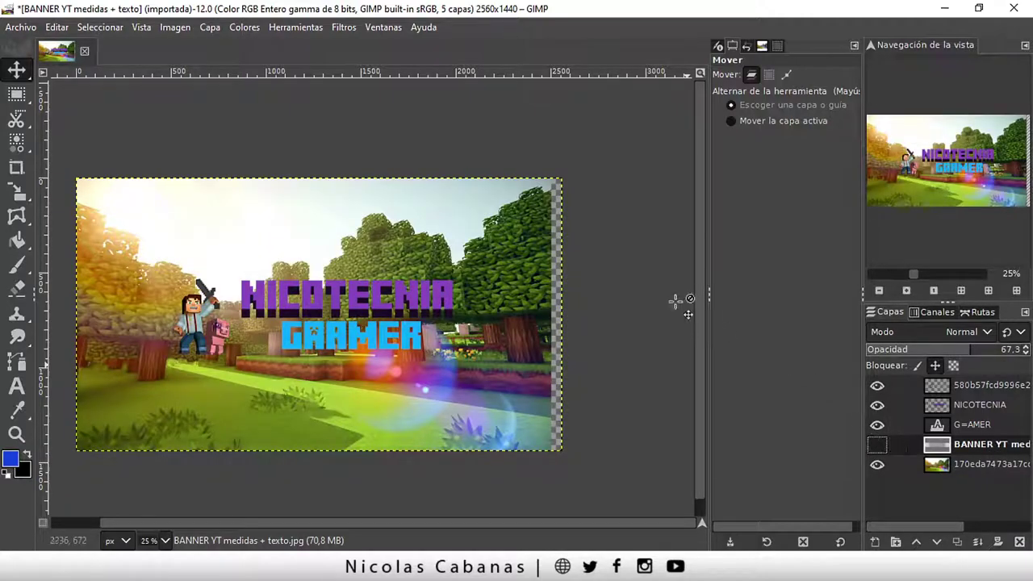
Step: Shift the Minecraft background layer right so it fills the empty right edge
click(983, 472)
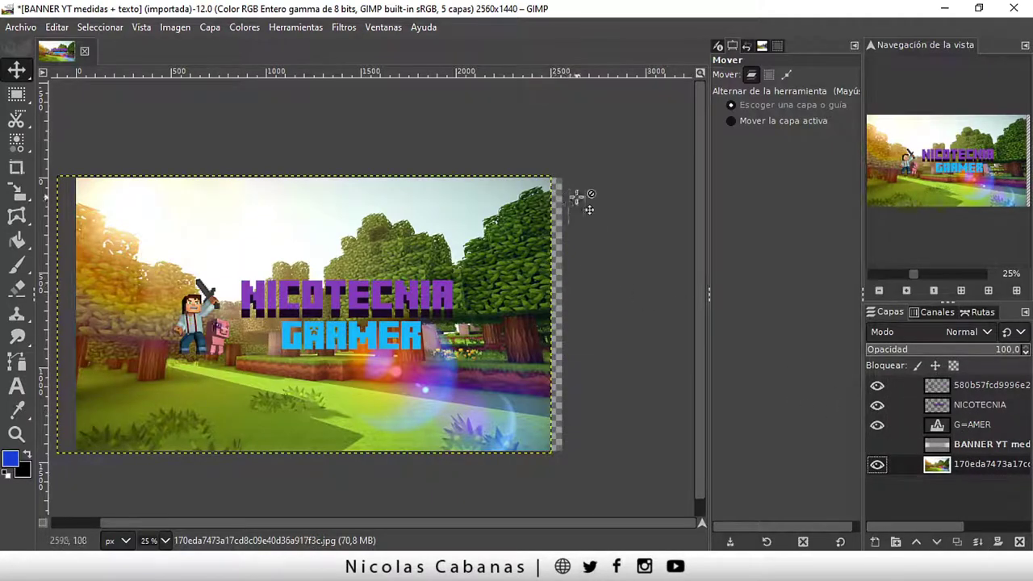
mouse_move(137, 206)
mouse_down()
mouse_move(159, 208)
mouse_move(157, 191)
mouse_up()
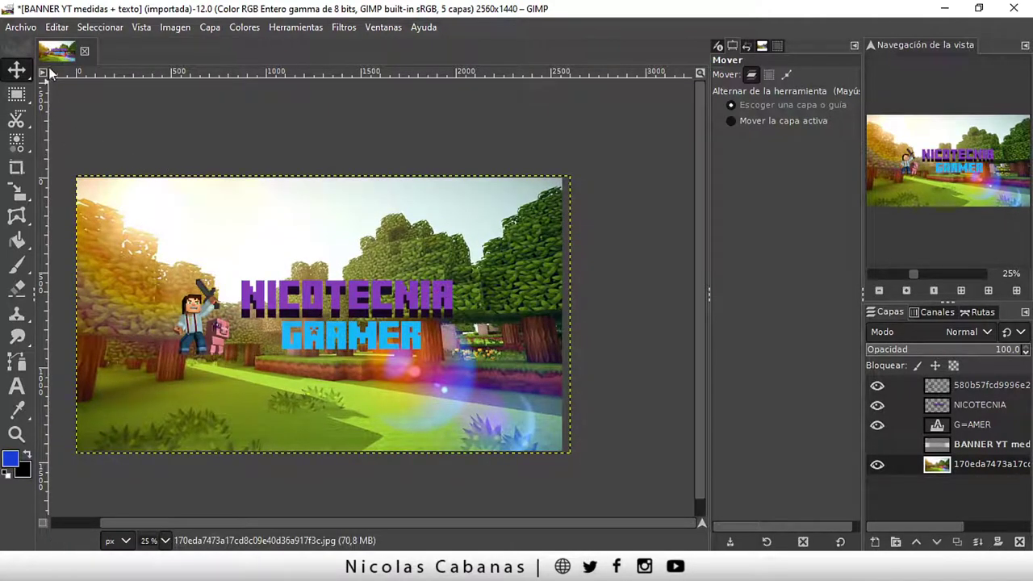
click(21, 28)
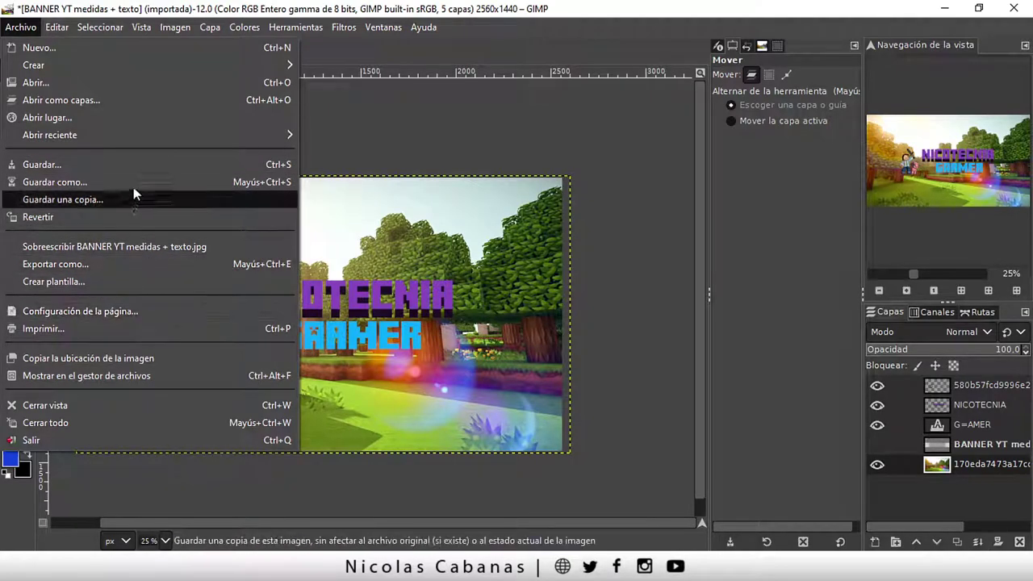
click(144, 164)
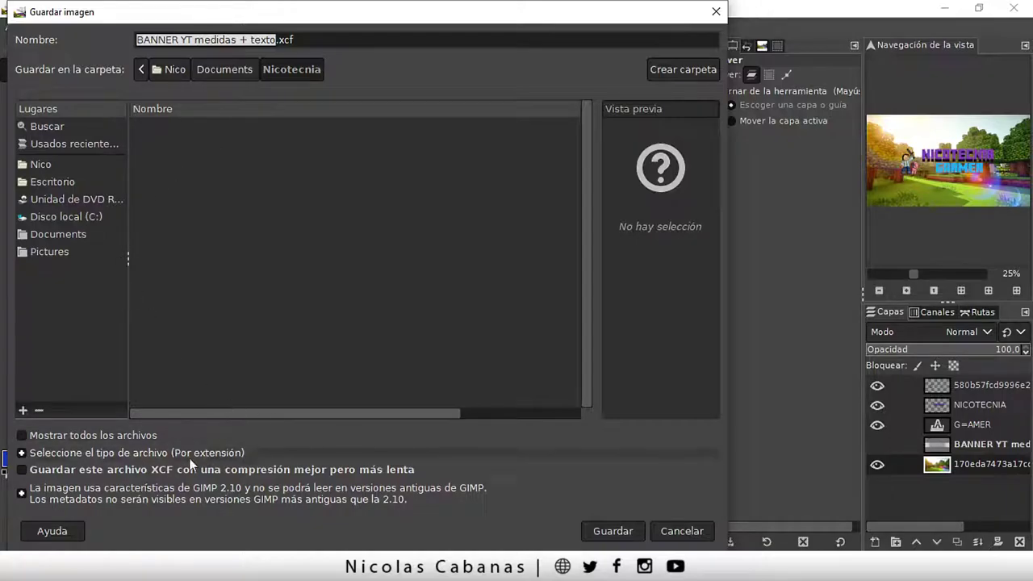
click(88, 457)
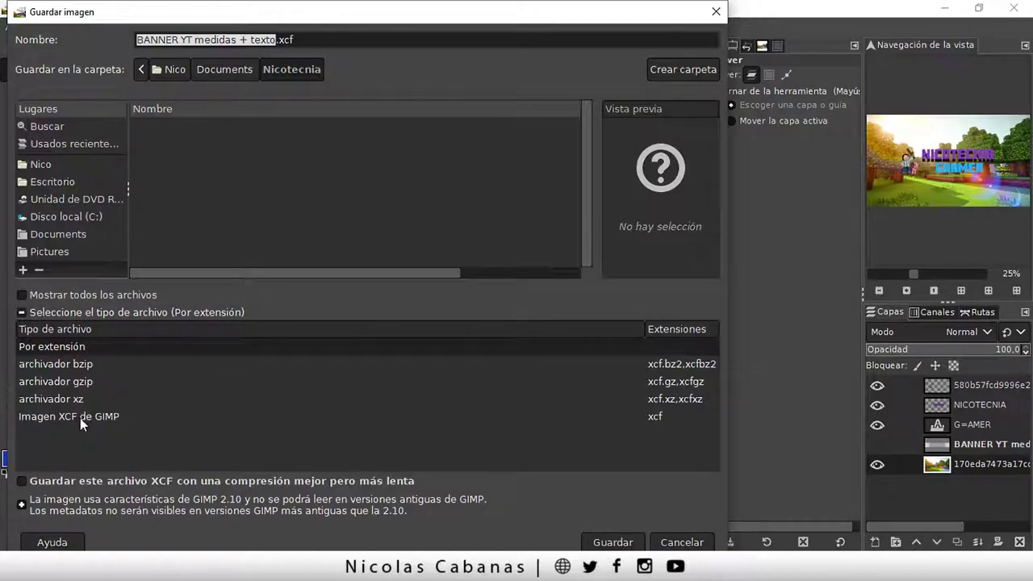
click(52, 294)
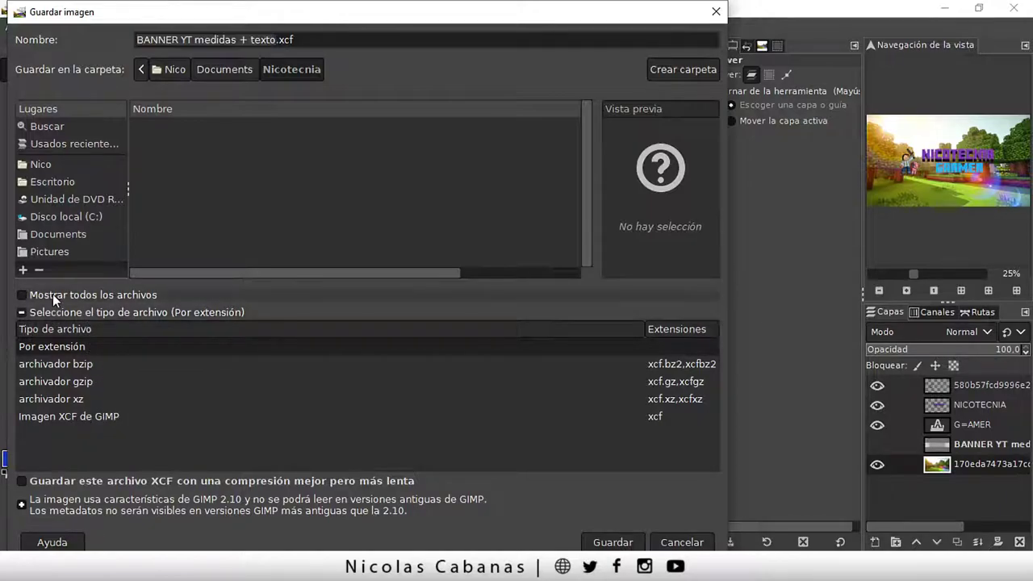
click(54, 298)
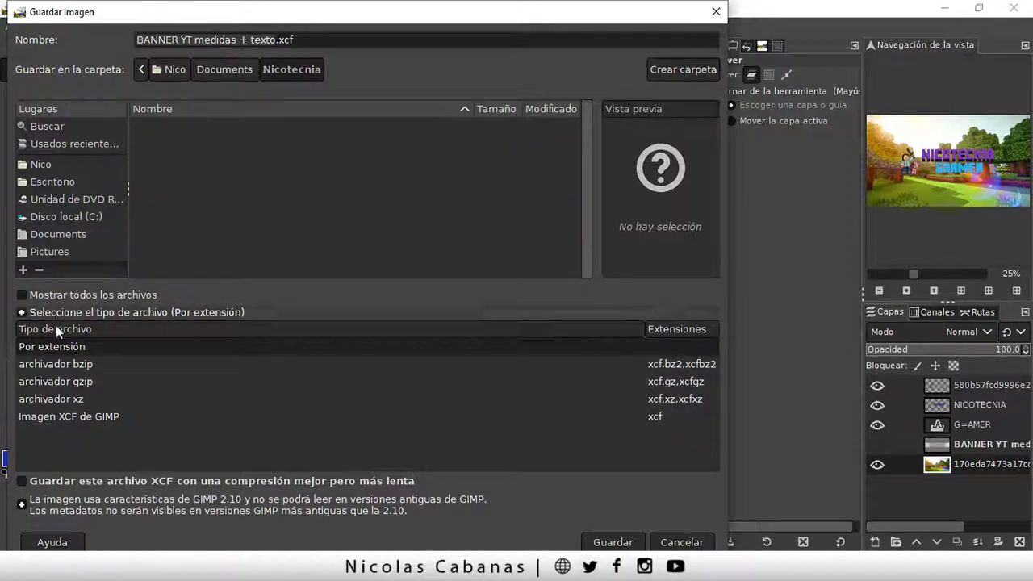
click(54, 312)
click(135, 510)
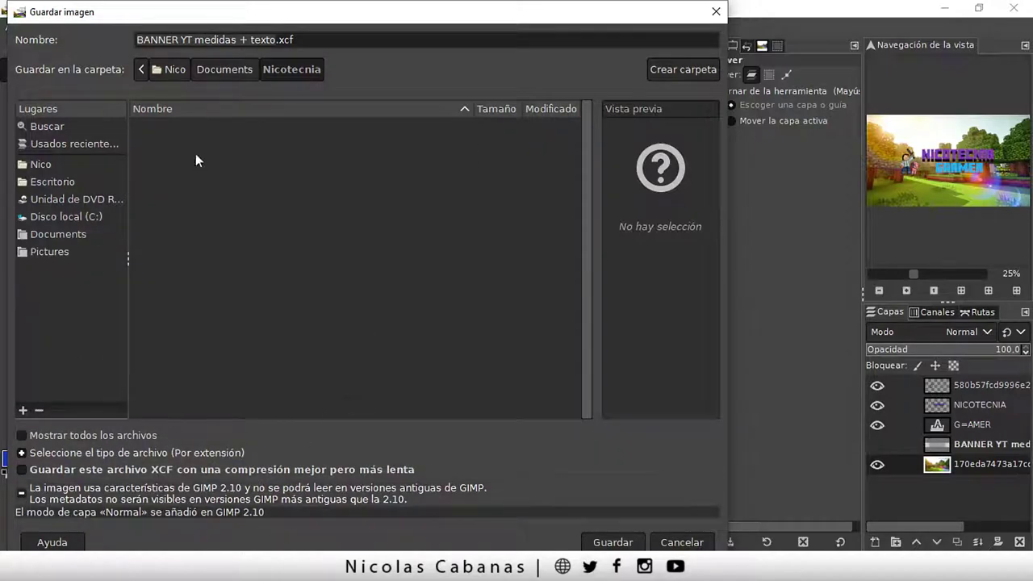
click(716, 16)
click(22, 29)
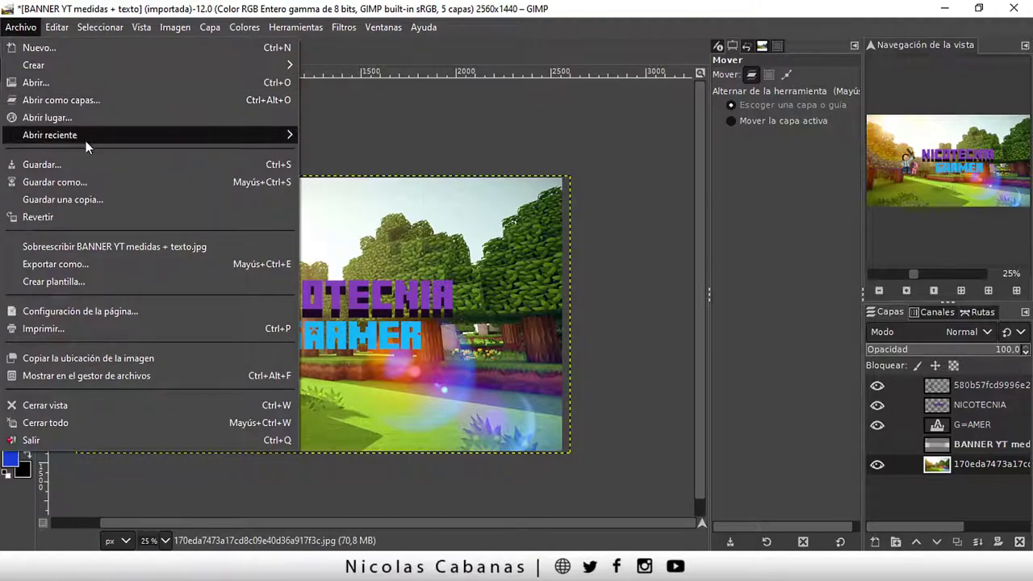
Step: In the Export dialog for the Nicotecnia folder, choose JPEG image as the file type
click(117, 265)
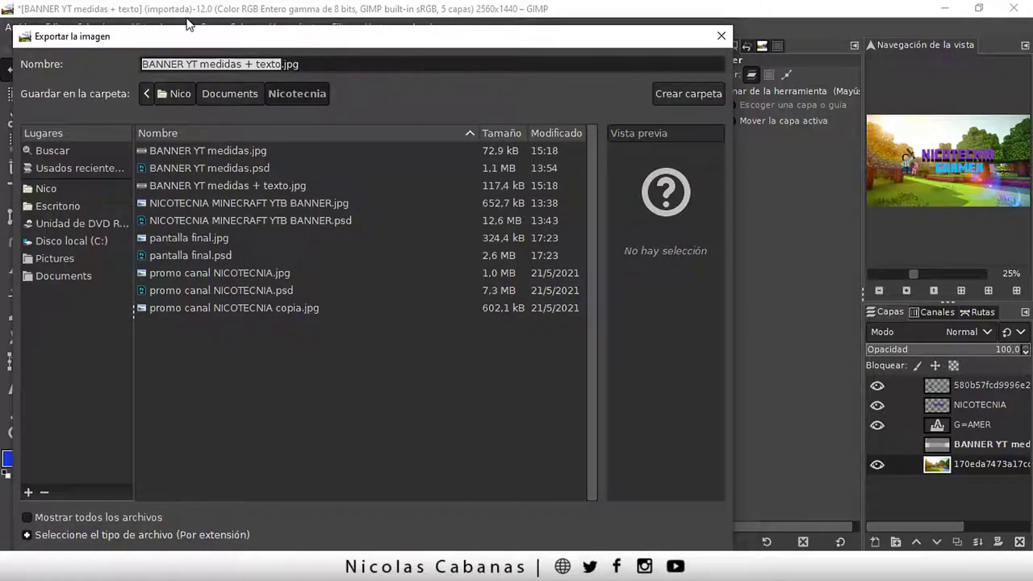
drag(185, 27, 190, 30)
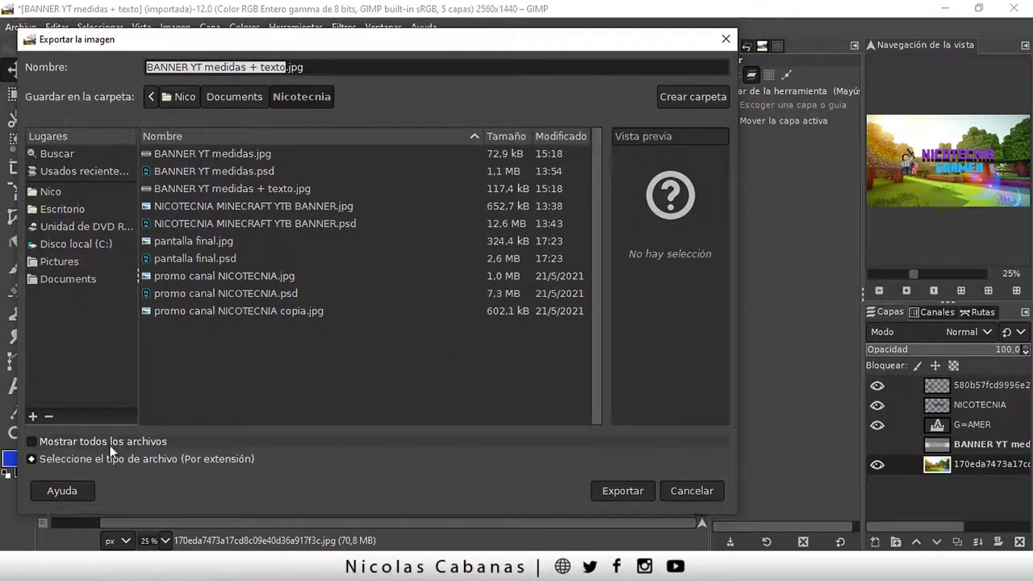
click(113, 443)
click(48, 456)
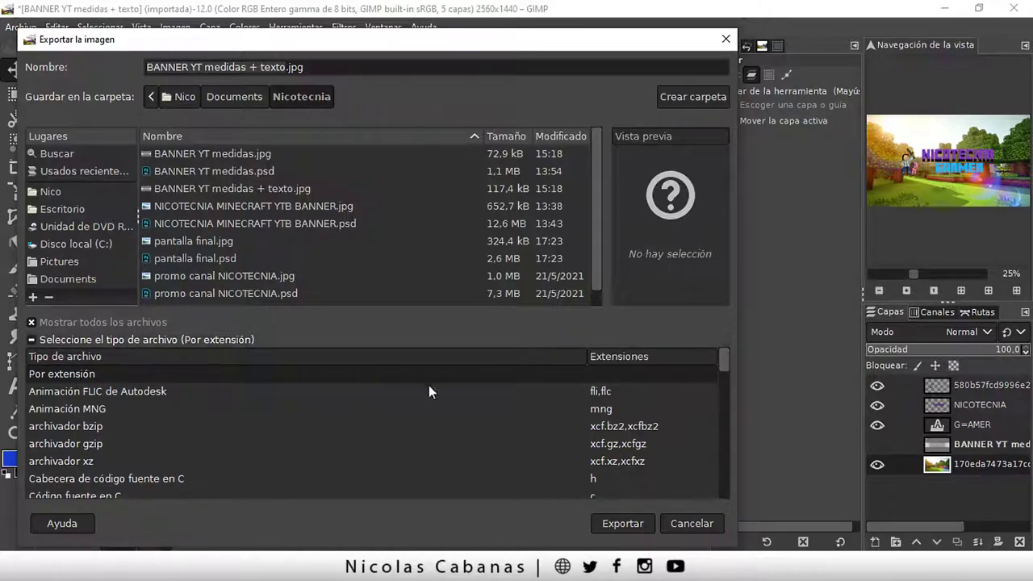
mouse_move(721, 366)
mouse_down()
mouse_move(734, 480)
mouse_move(728, 411)
mouse_up()
click(622, 440)
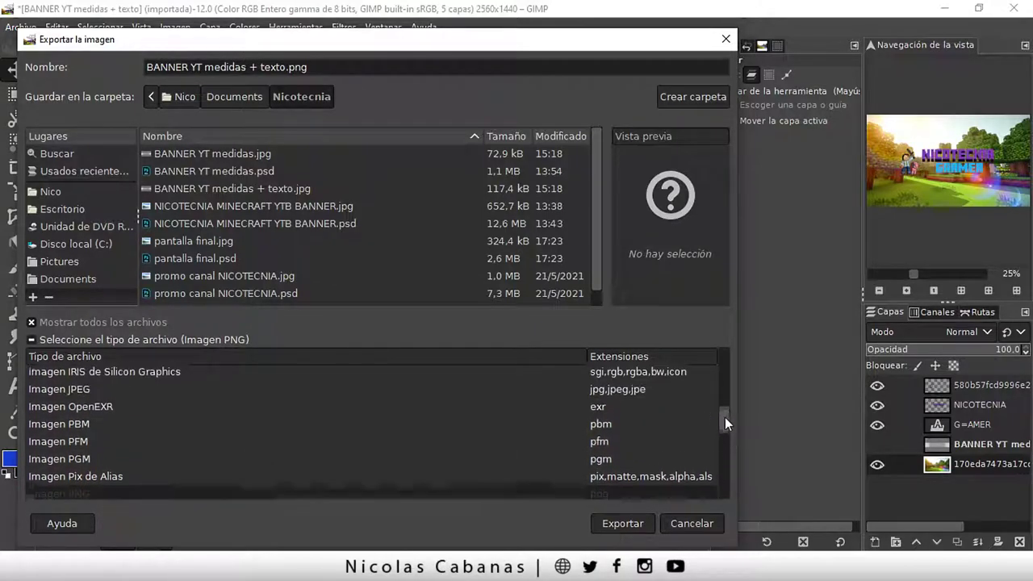
click(469, 423)
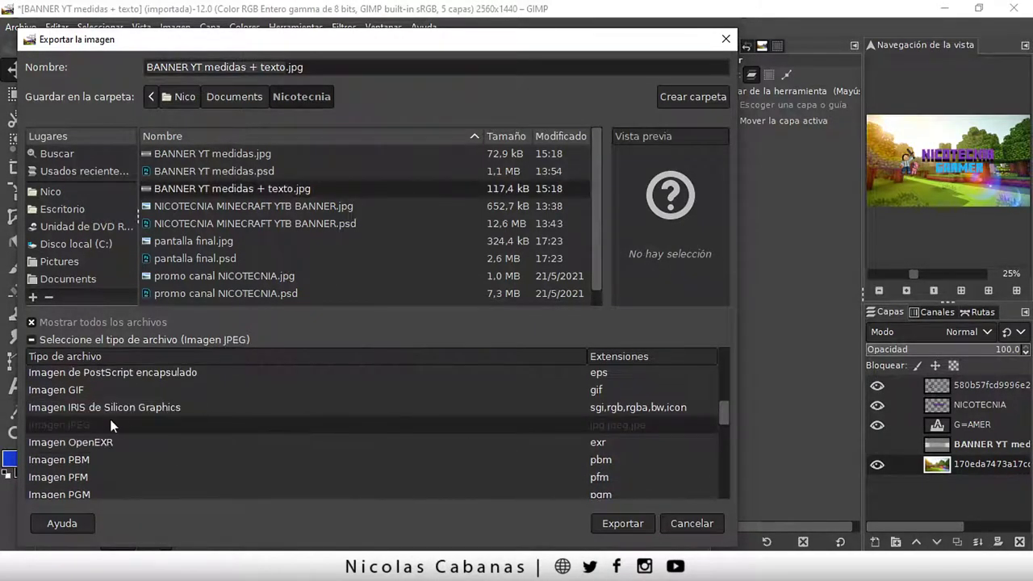
Step: Export the banner as 'baner de ejemplo.jpg' at JPEG quality 100
click(619, 522)
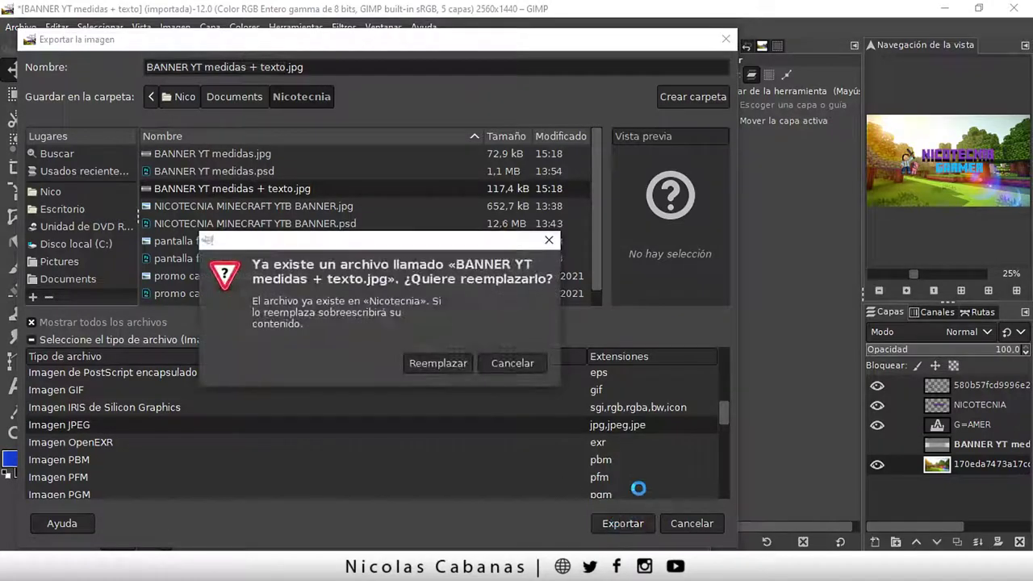
click(533, 368)
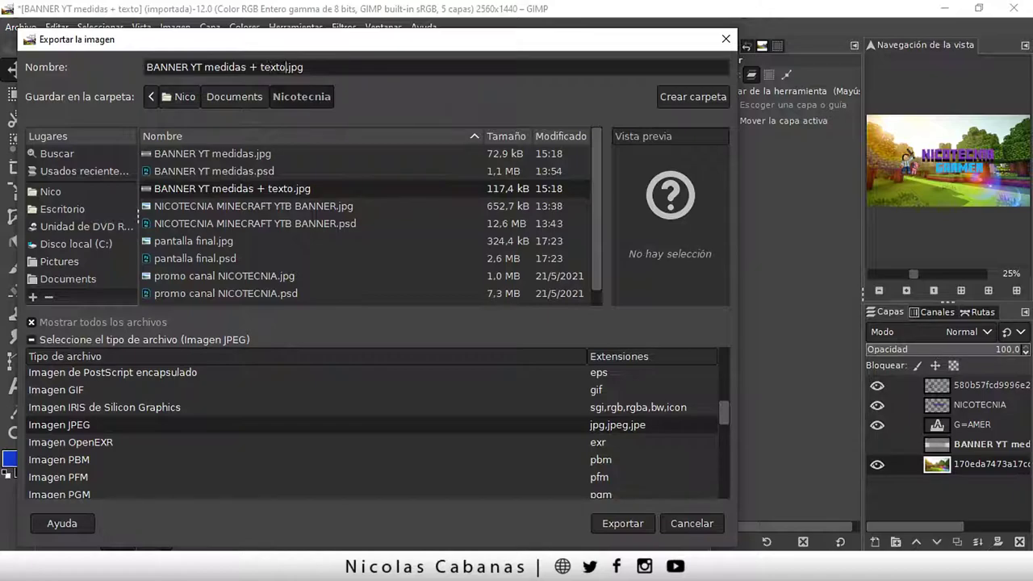
drag(289, 67, 146, 67)
text(bane)
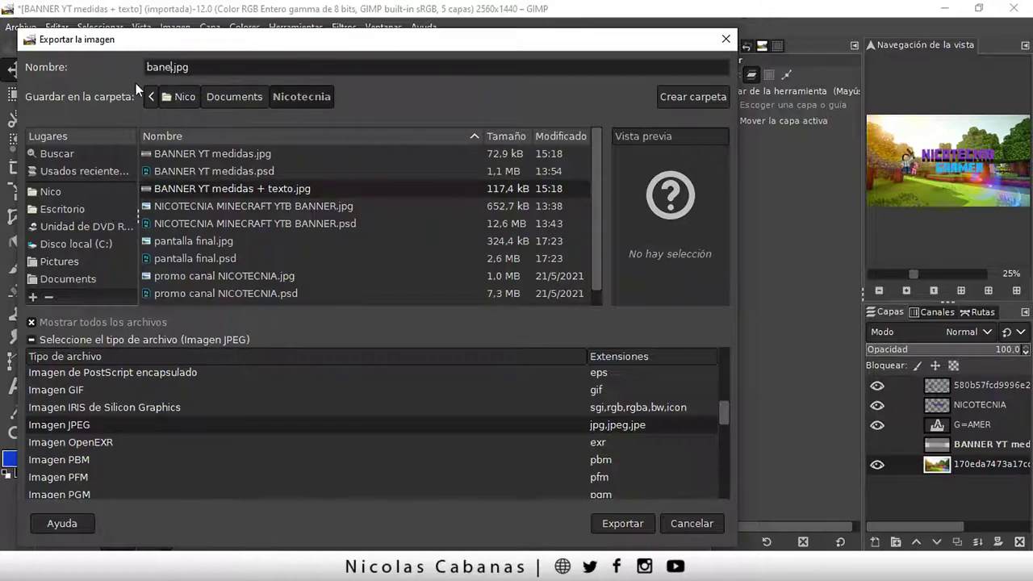
text(r de ejemplo)
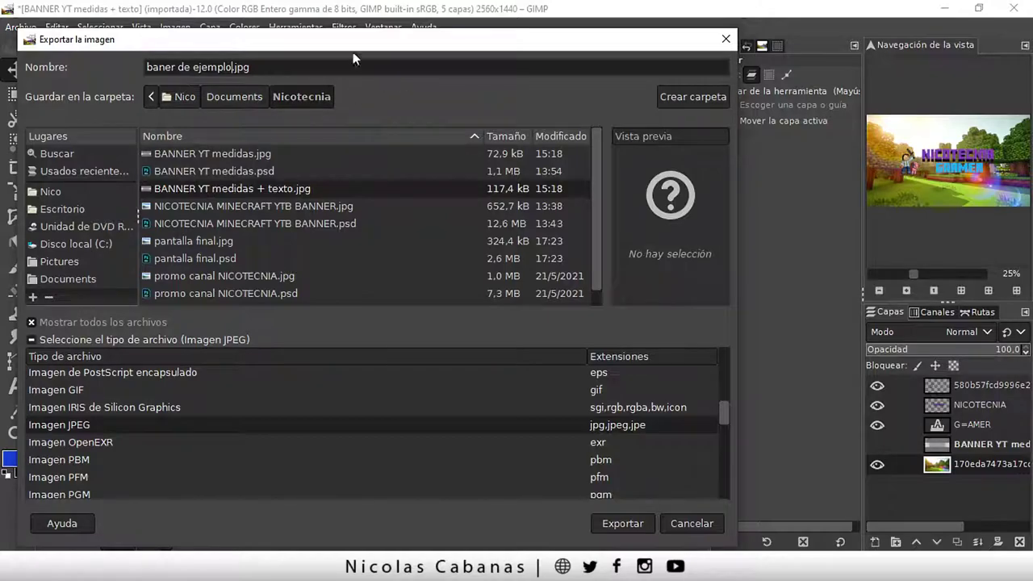
click(626, 521)
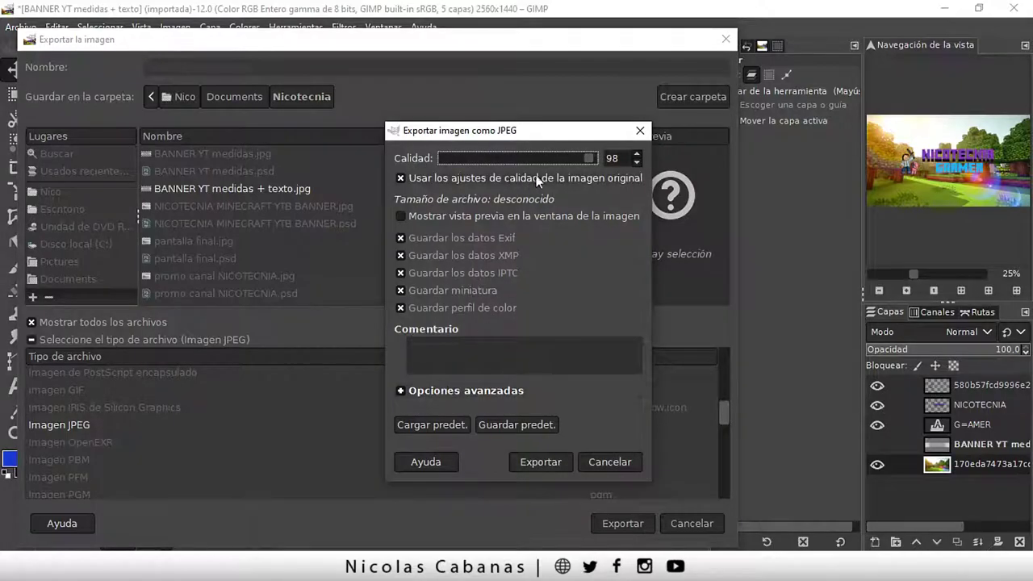
click(544, 463)
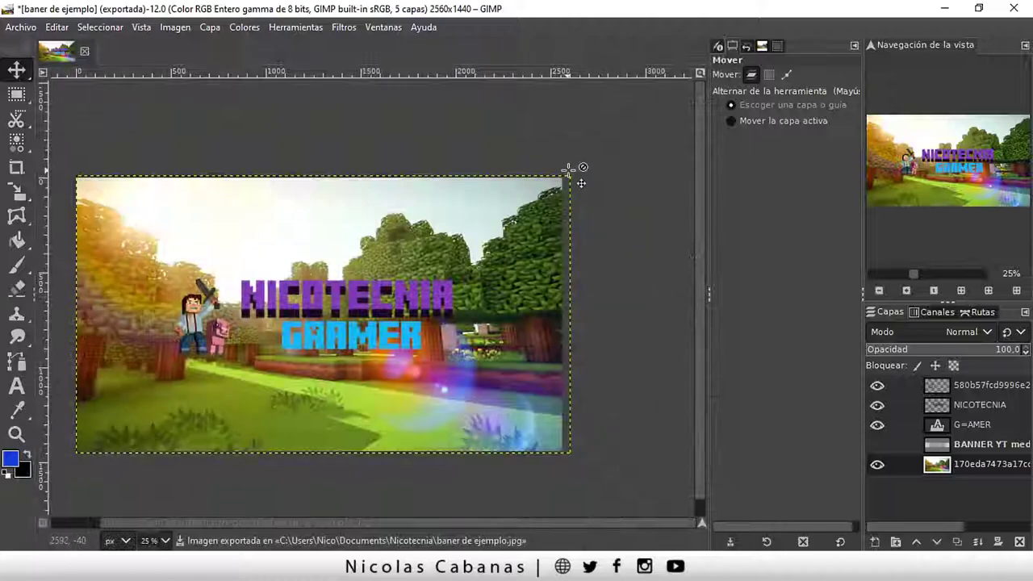